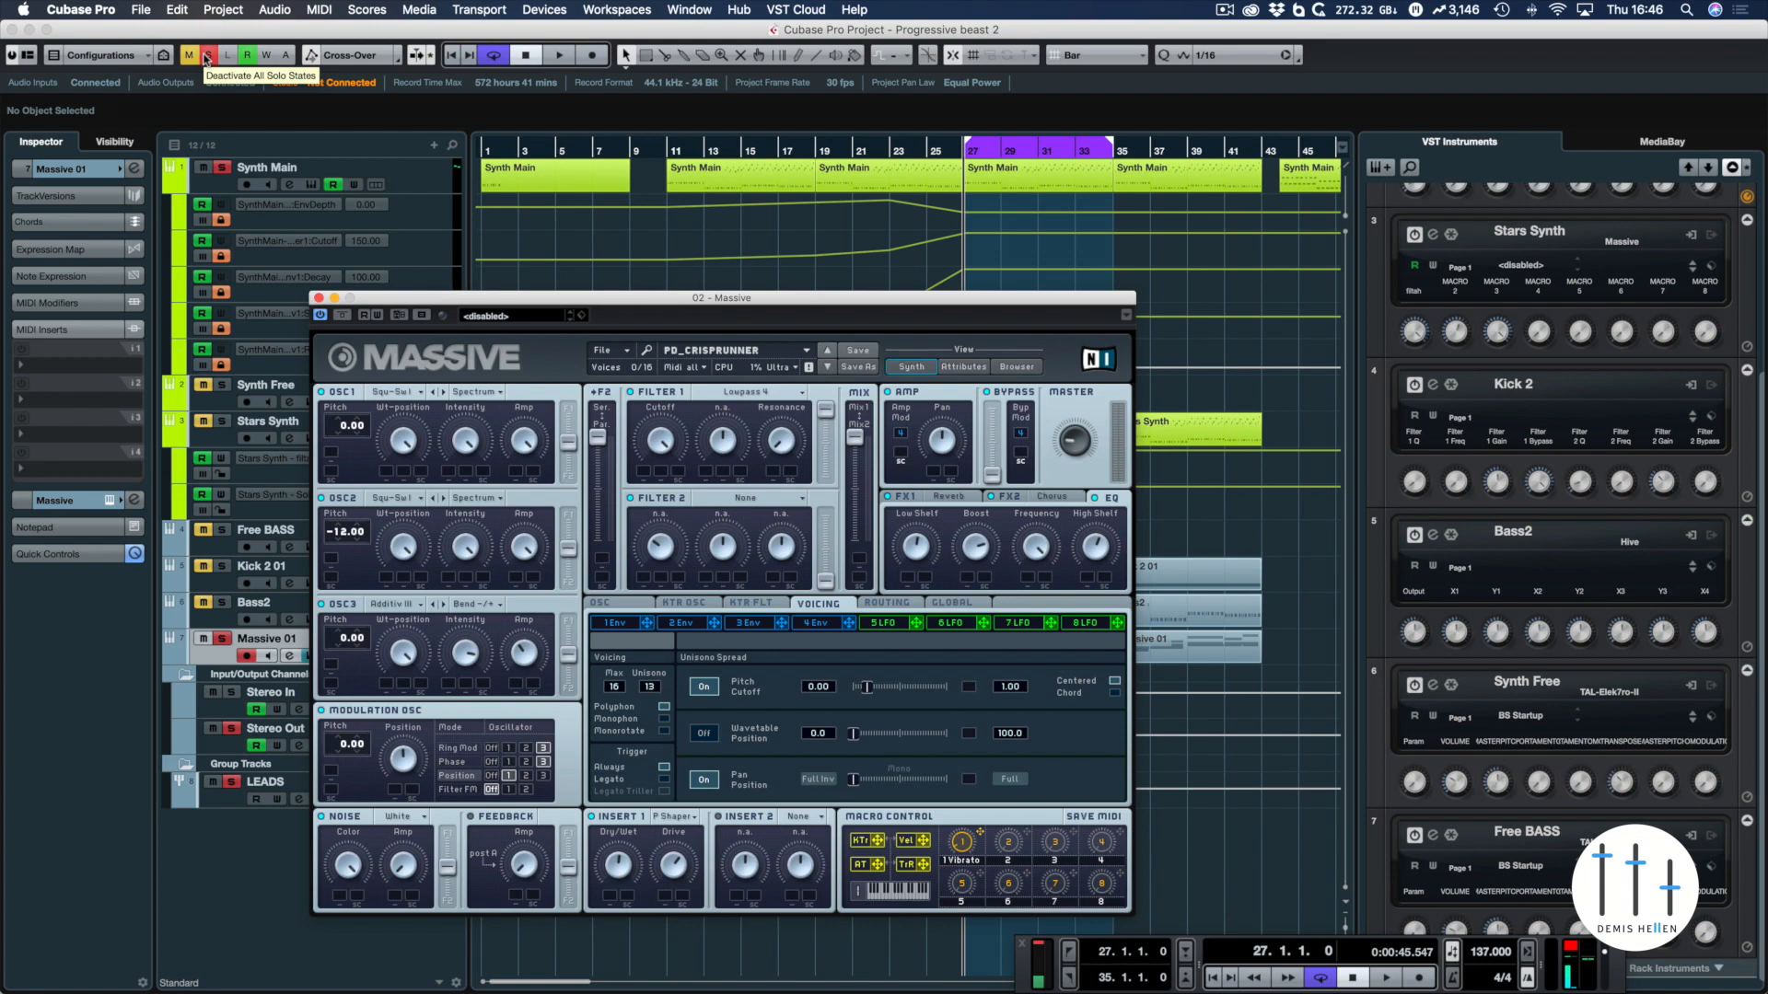
Clear all solo states, then solo the Massive 01 track, moving the synth window aside to reach the track list
{"action": "left_click", "coordinate": [206, 57]}
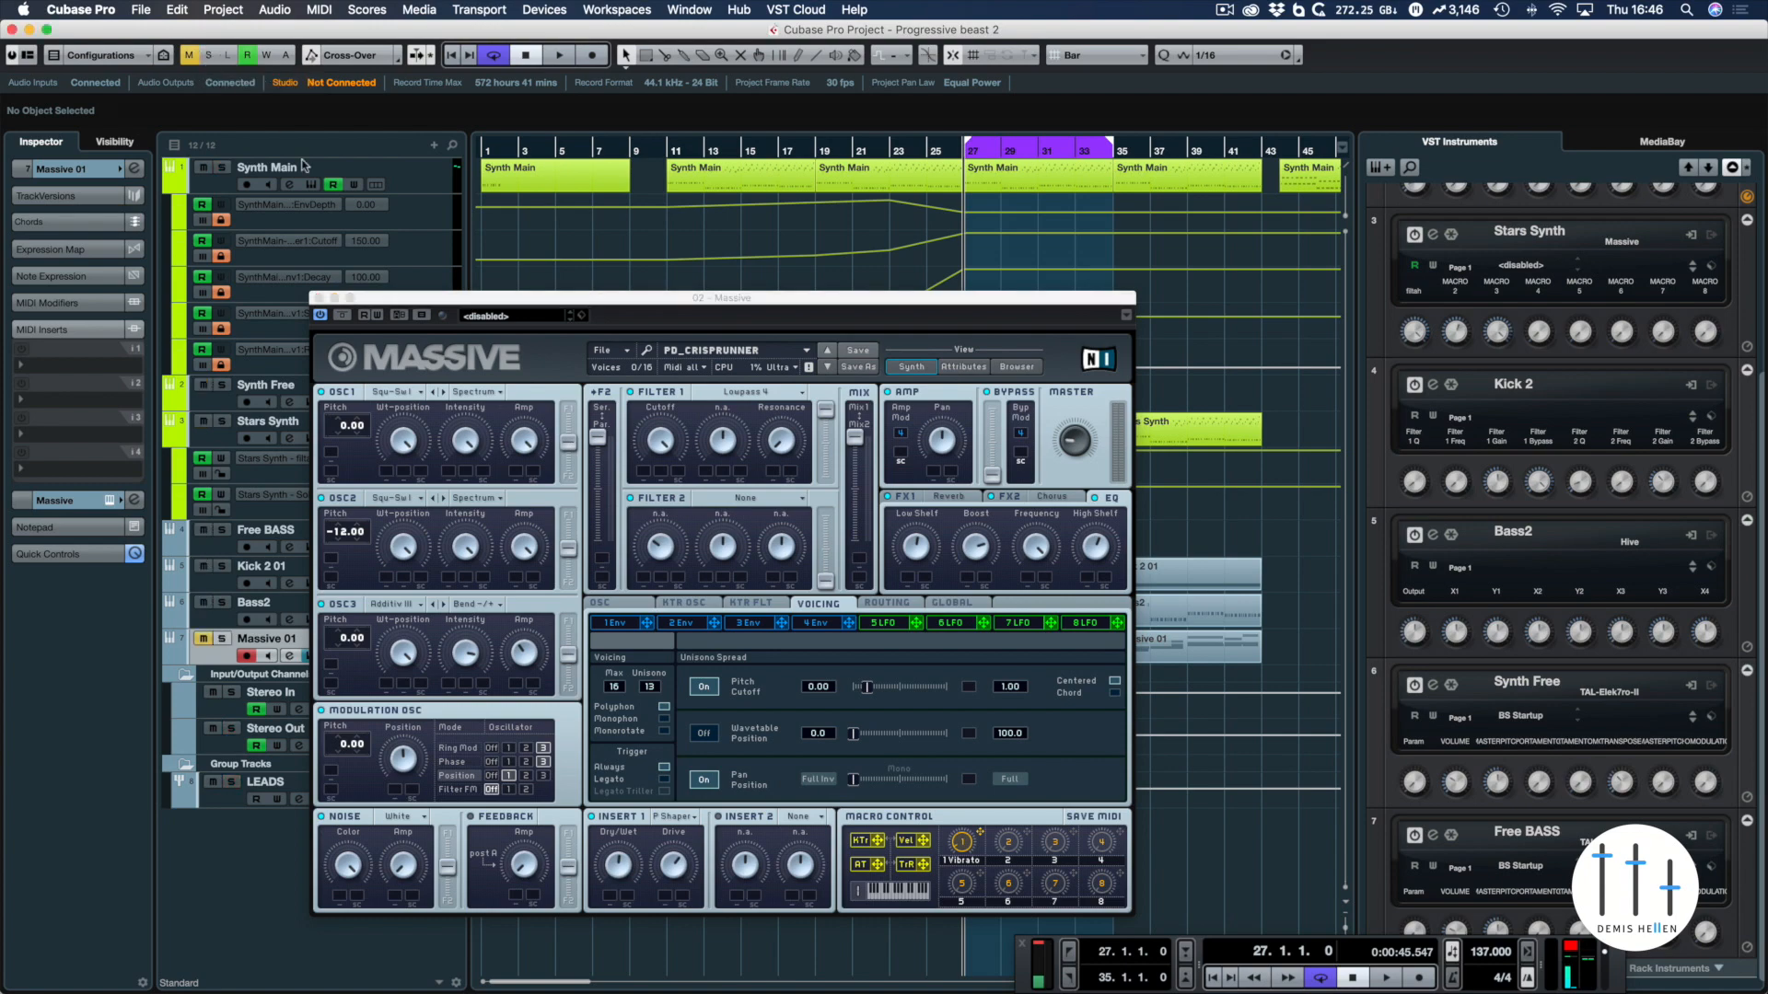
{"action": "left_click_drag", "start_coordinate": [453, 297], "coordinate": [633, 145]}
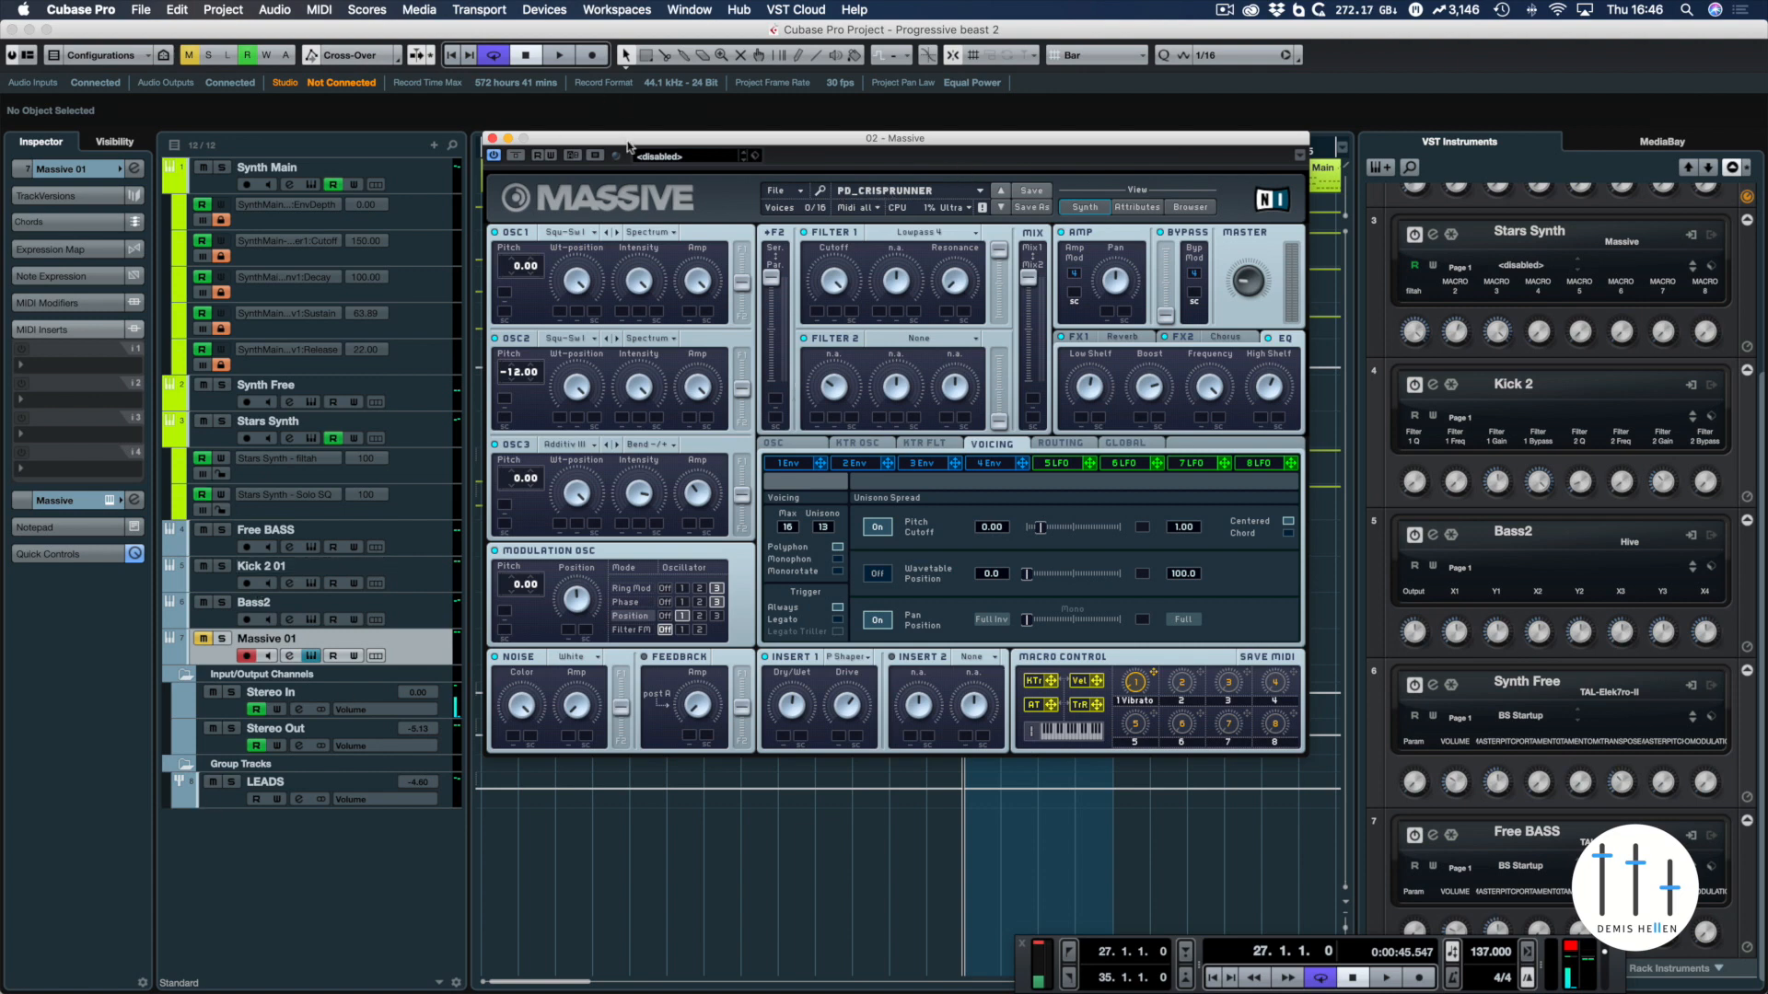
{"action": "left_click_drag", "start_coordinate": [627, 142], "coordinate": [890, 704]}
{"action": "left_click", "coordinate": [202, 638]}
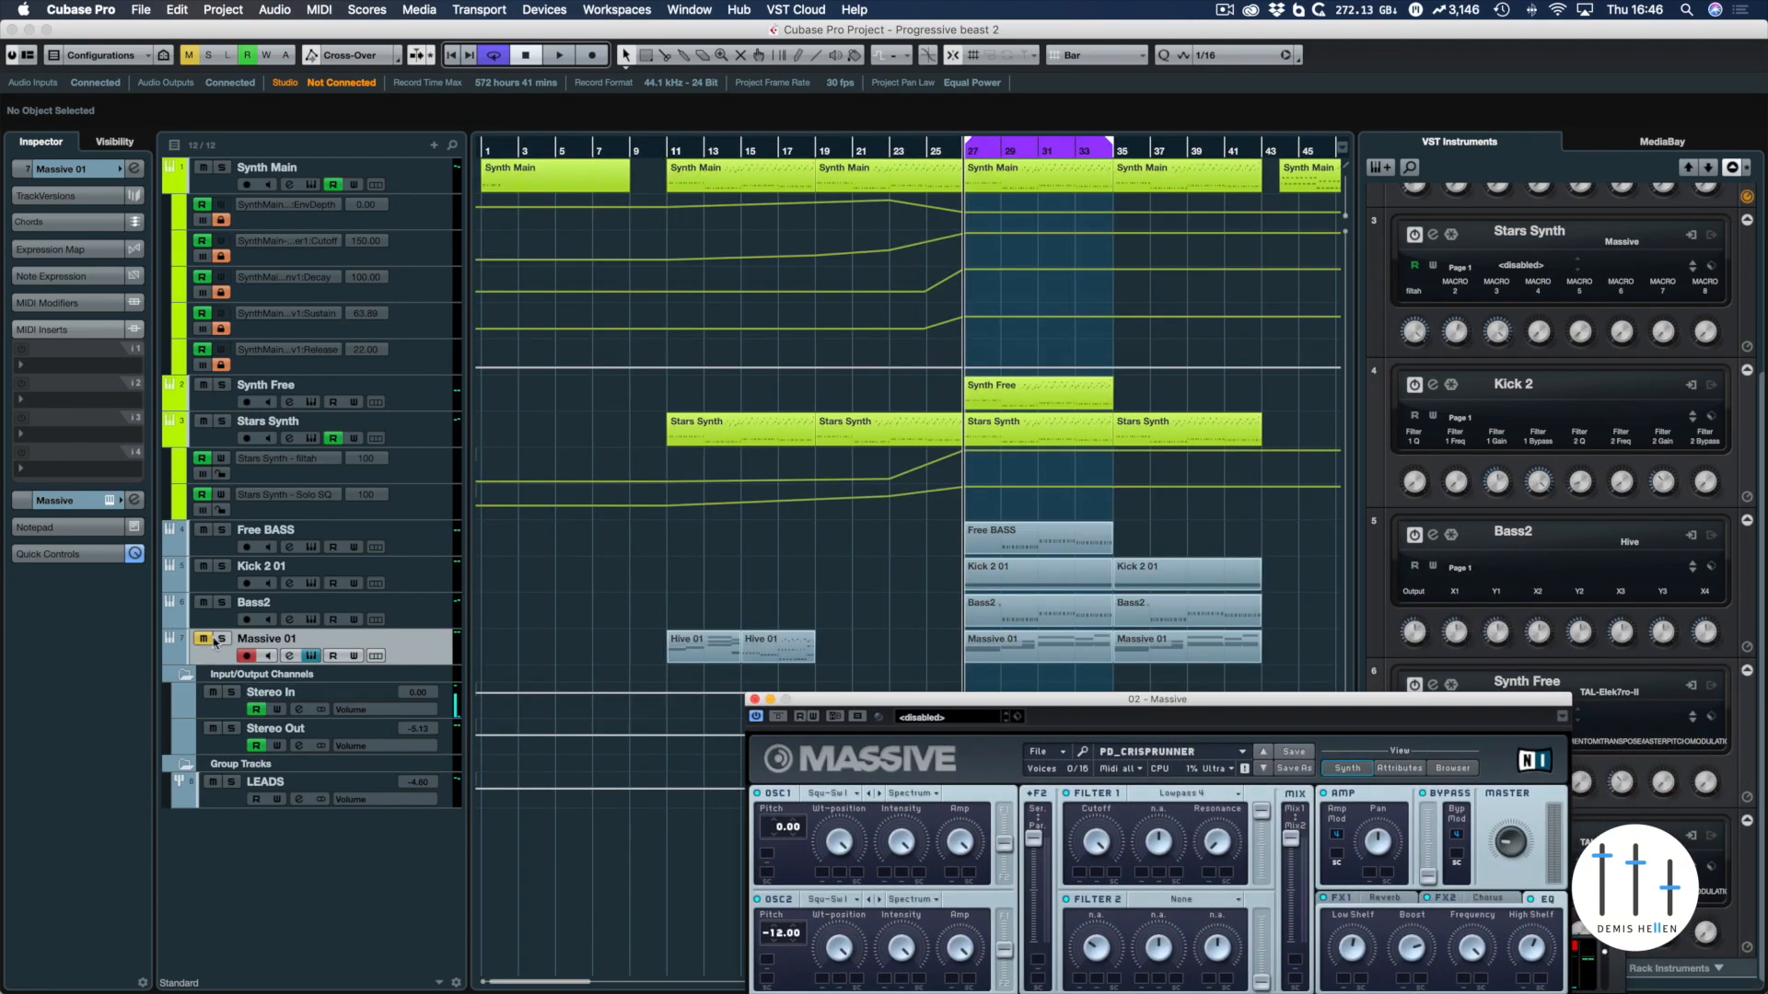
{"action": "left_click", "coordinate": [221, 638]}
{"action": "left_click_drag", "start_coordinate": [1006, 699], "coordinate": [732, 268]}
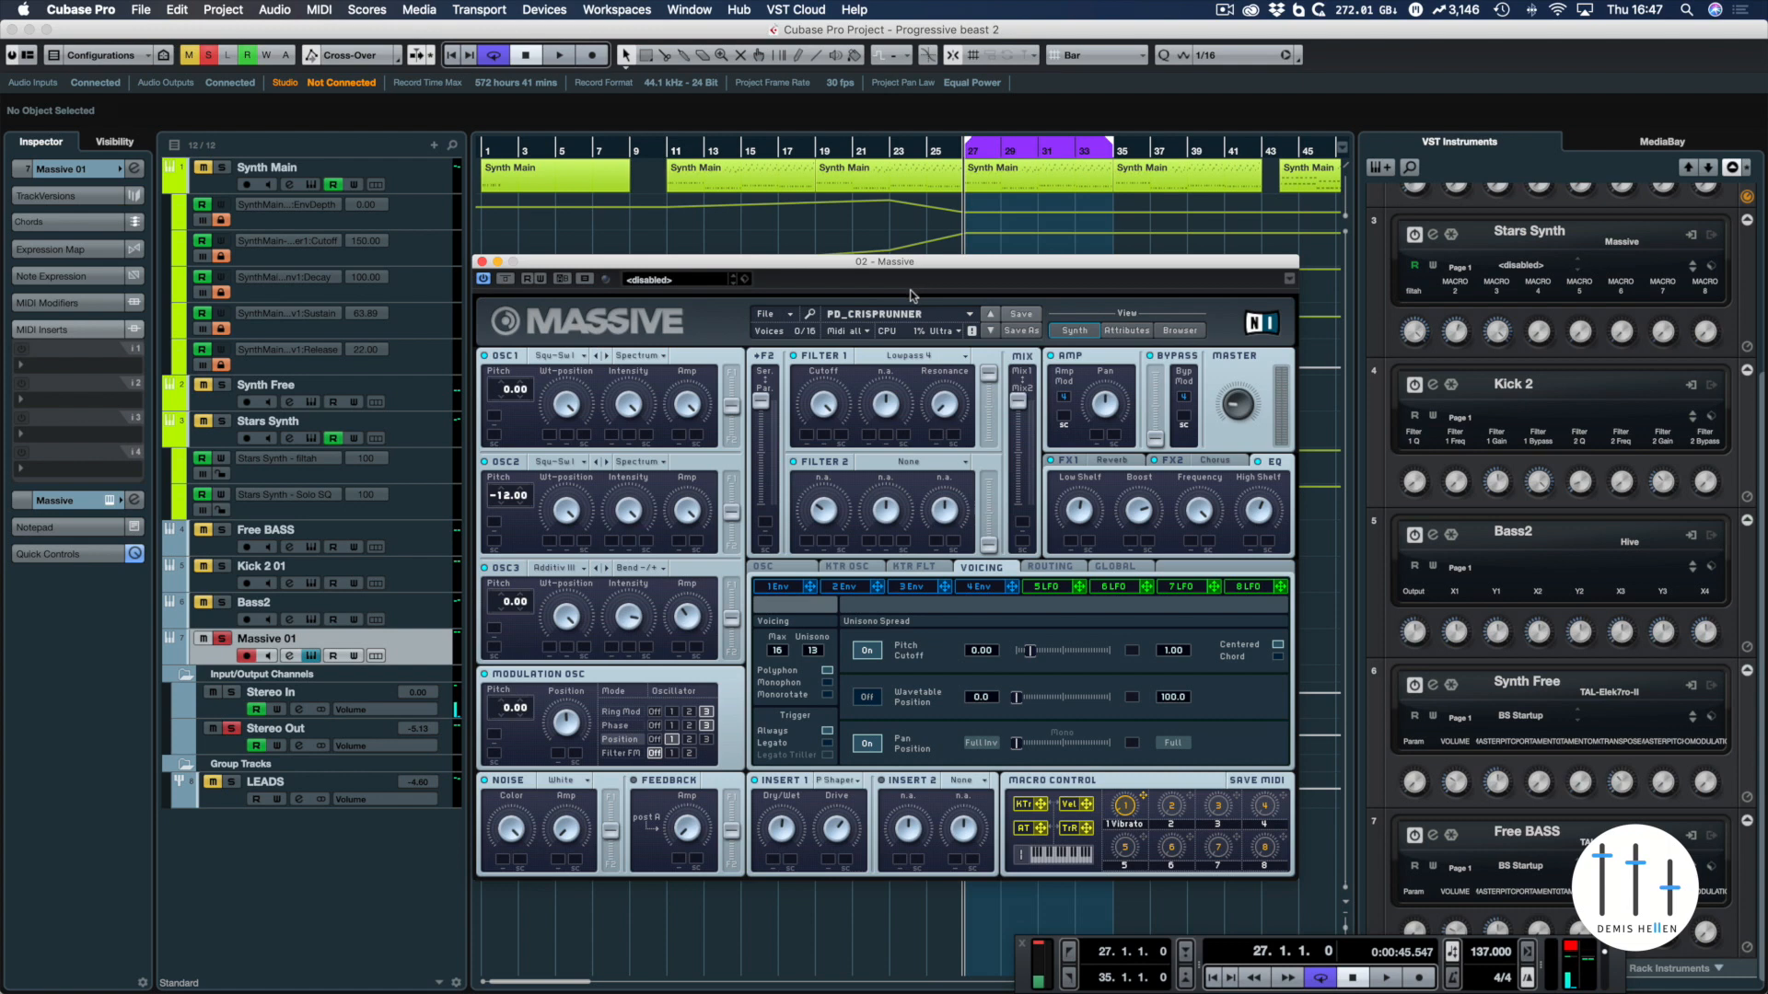
Play the looped section with Massive 01 soloed, briefly add Synth Main to the solo, and return to the loop start
{"action": "key", "text": "space"}
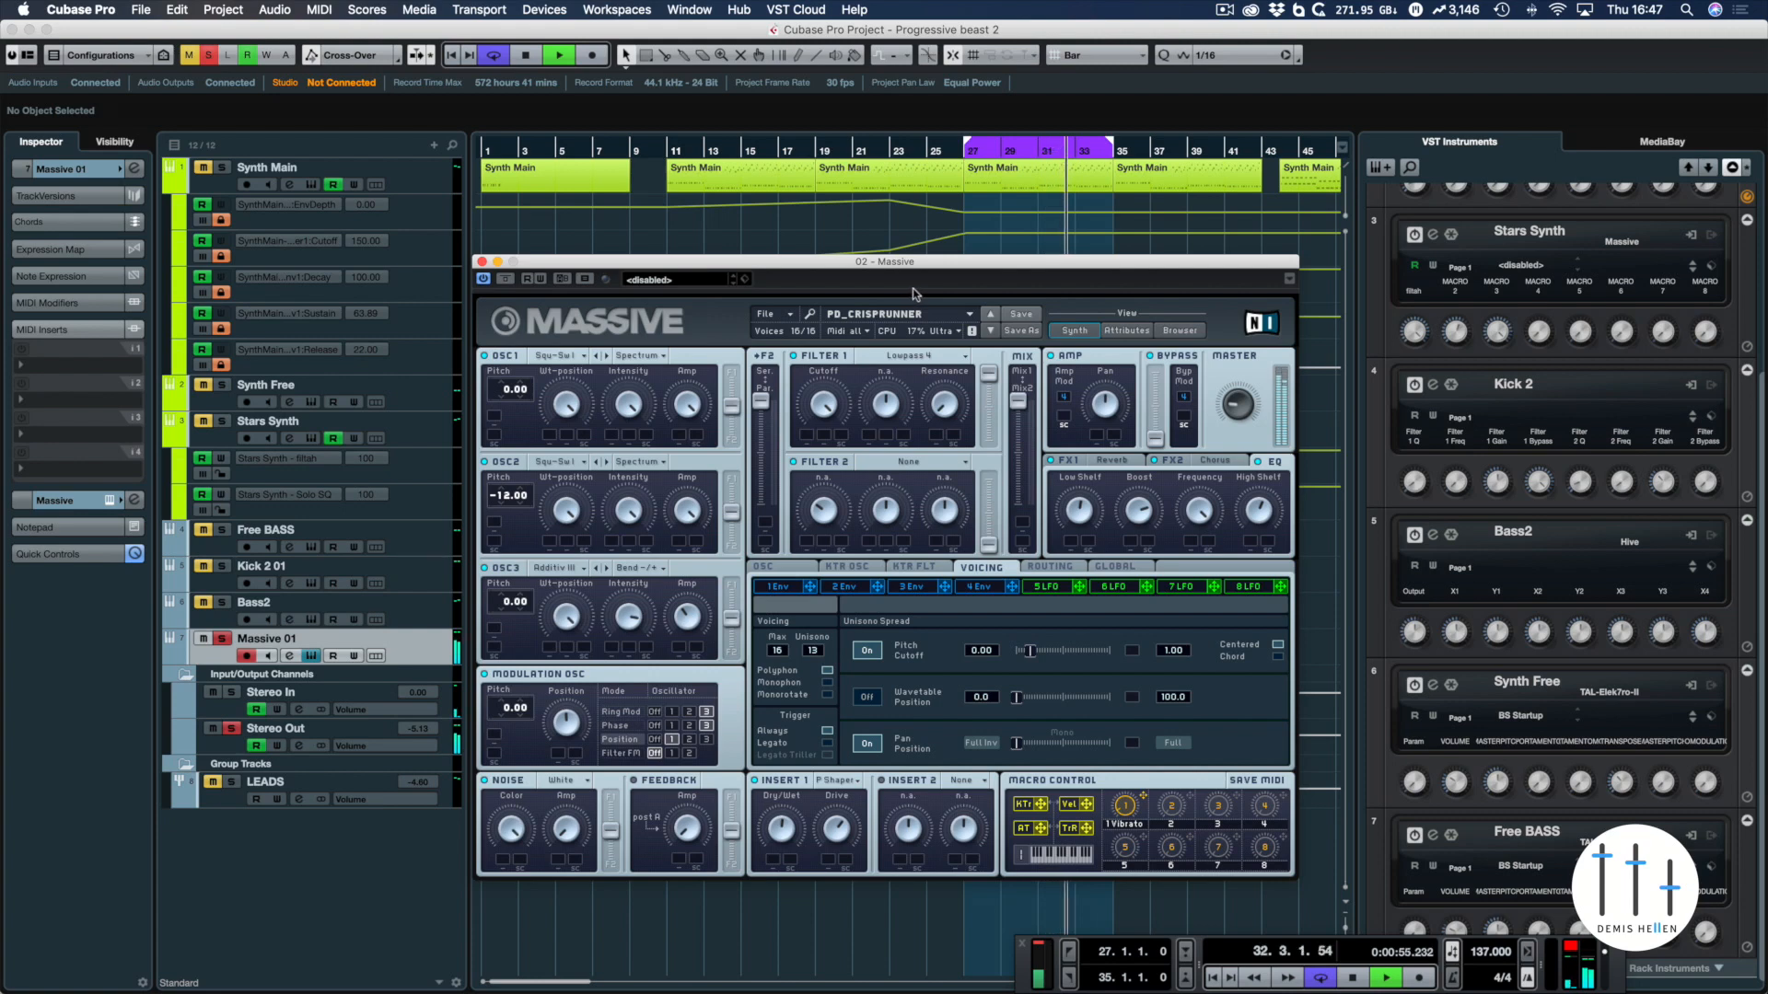
{"action": "left_click", "coordinate": [224, 168]}
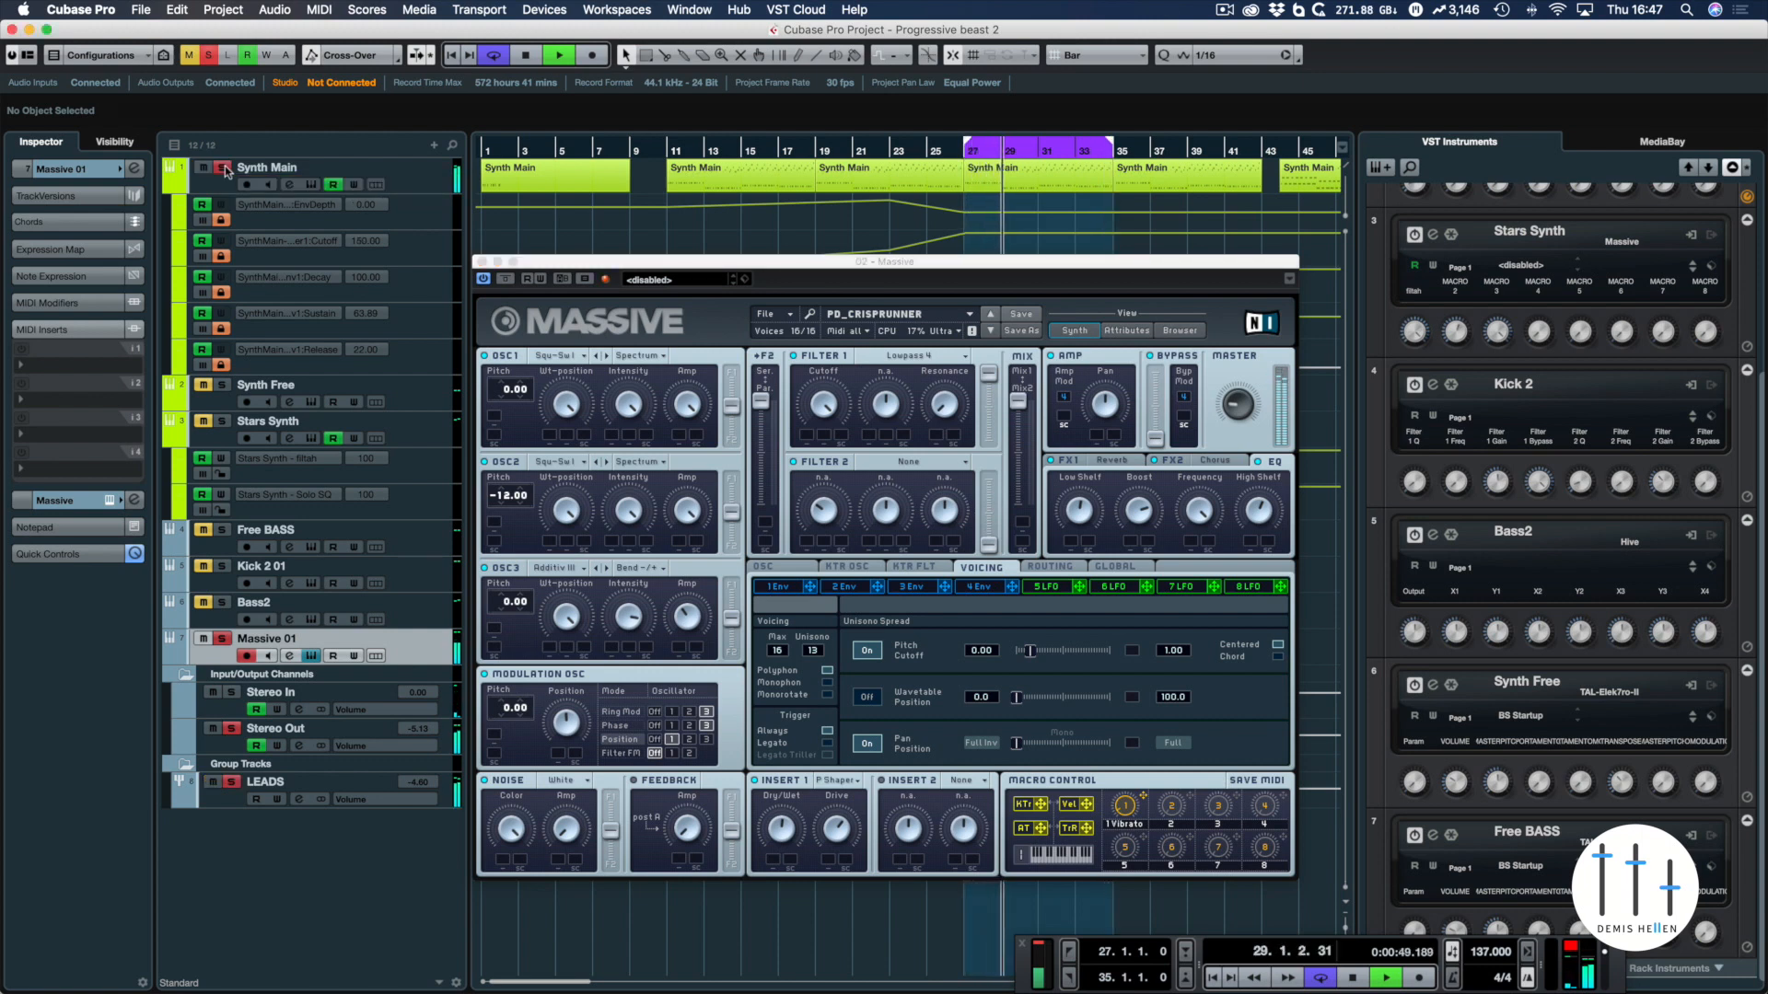
{"action": "key", "text": "space"}
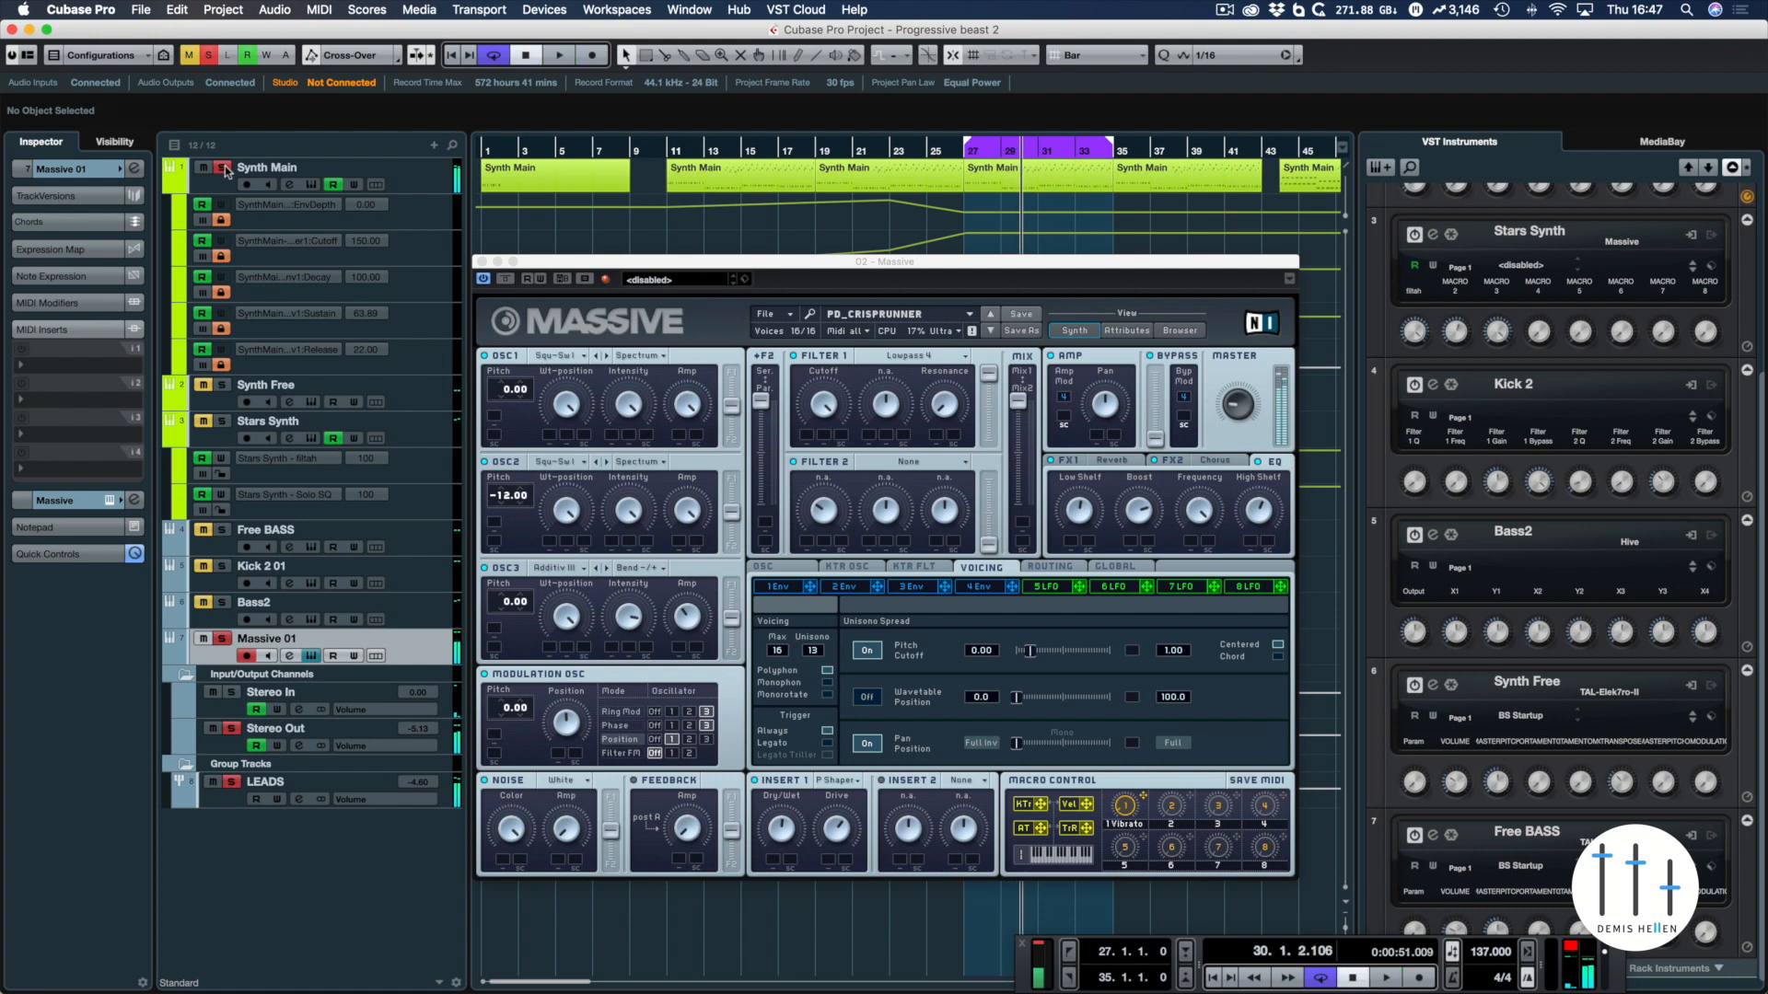
{"action": "left_click", "coordinate": [224, 169]}
{"action": "key", "text": "KP_1"}
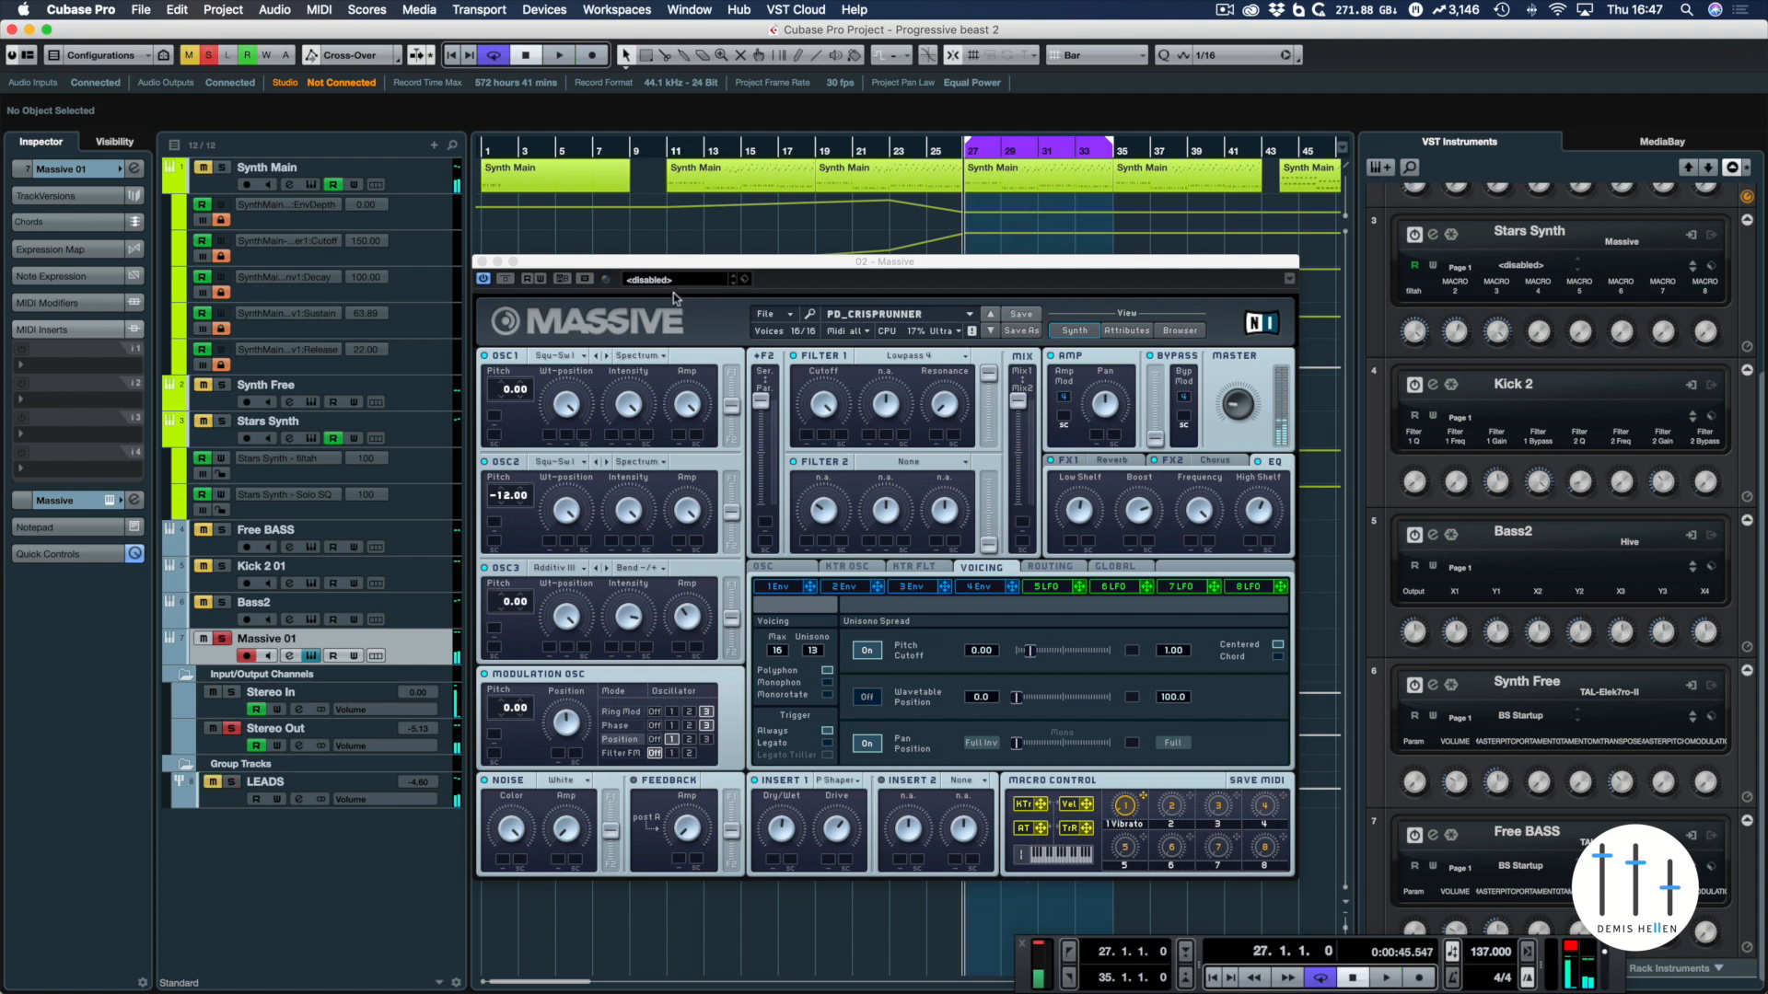
Audition short parts of the loop while examining the wavetable settings of oscillators 1 and 2 in Massive
{"action": "left_click_drag", "start_coordinate": [682, 264], "coordinate": [669, 203]}
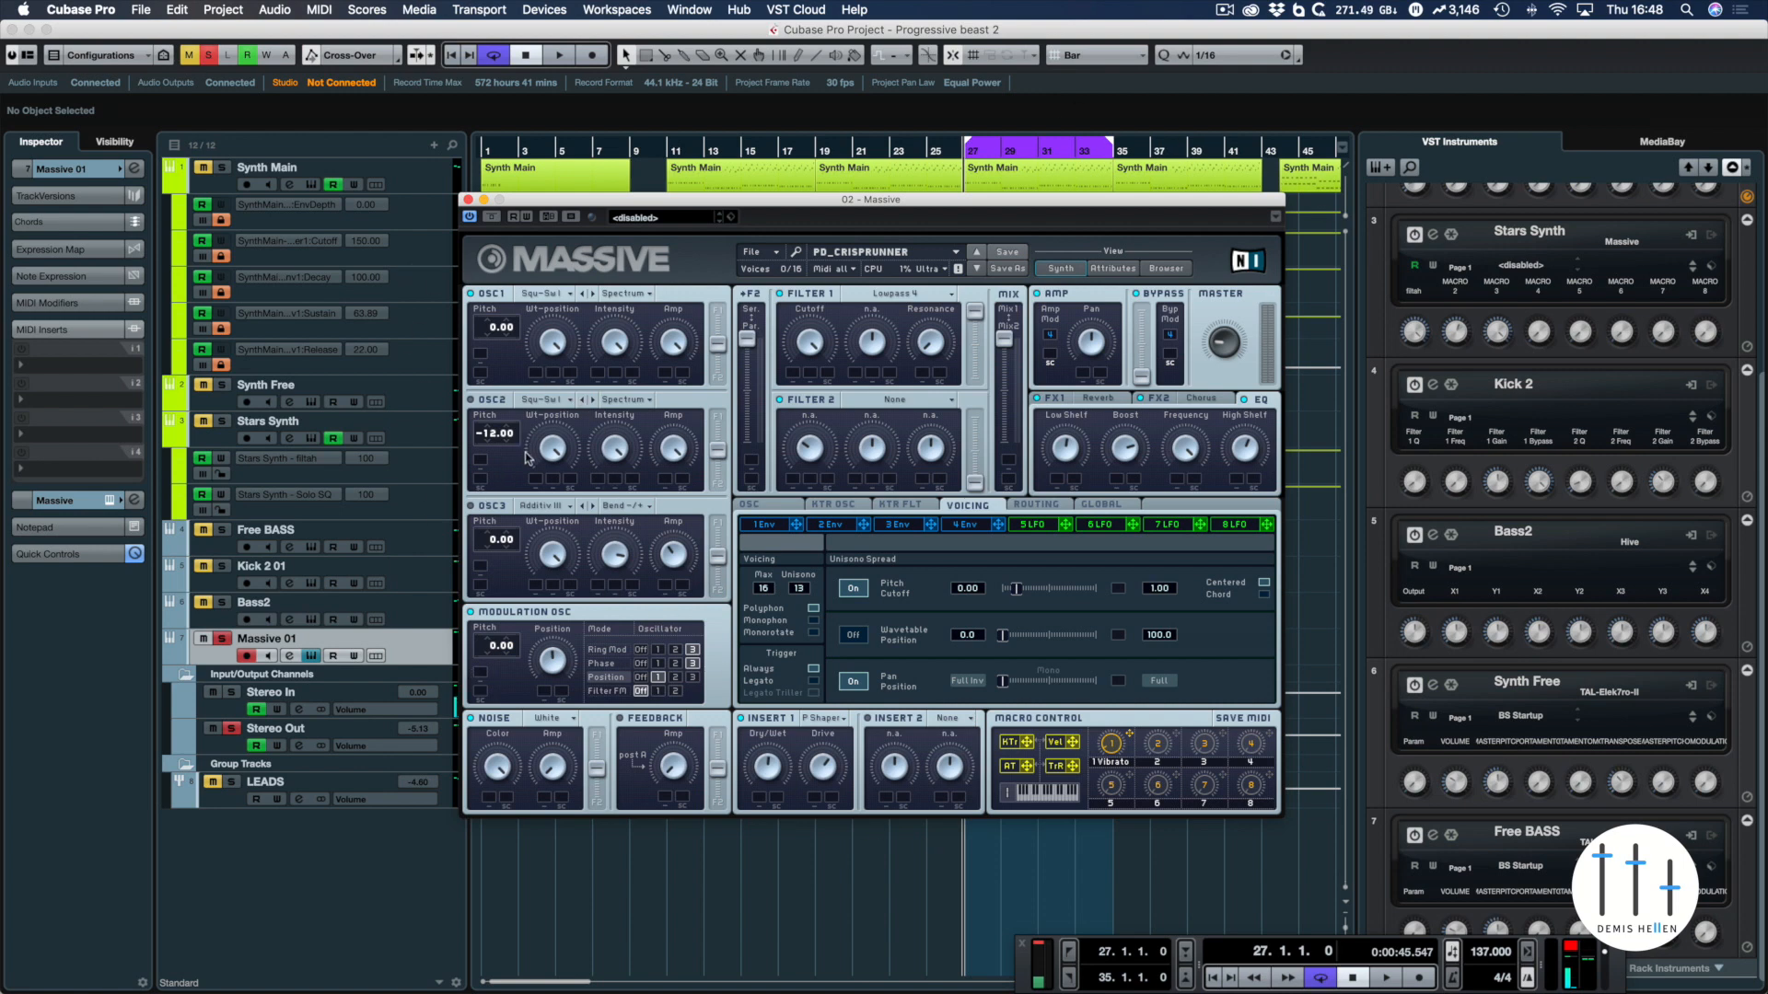
{"action": "key", "text": "space"}
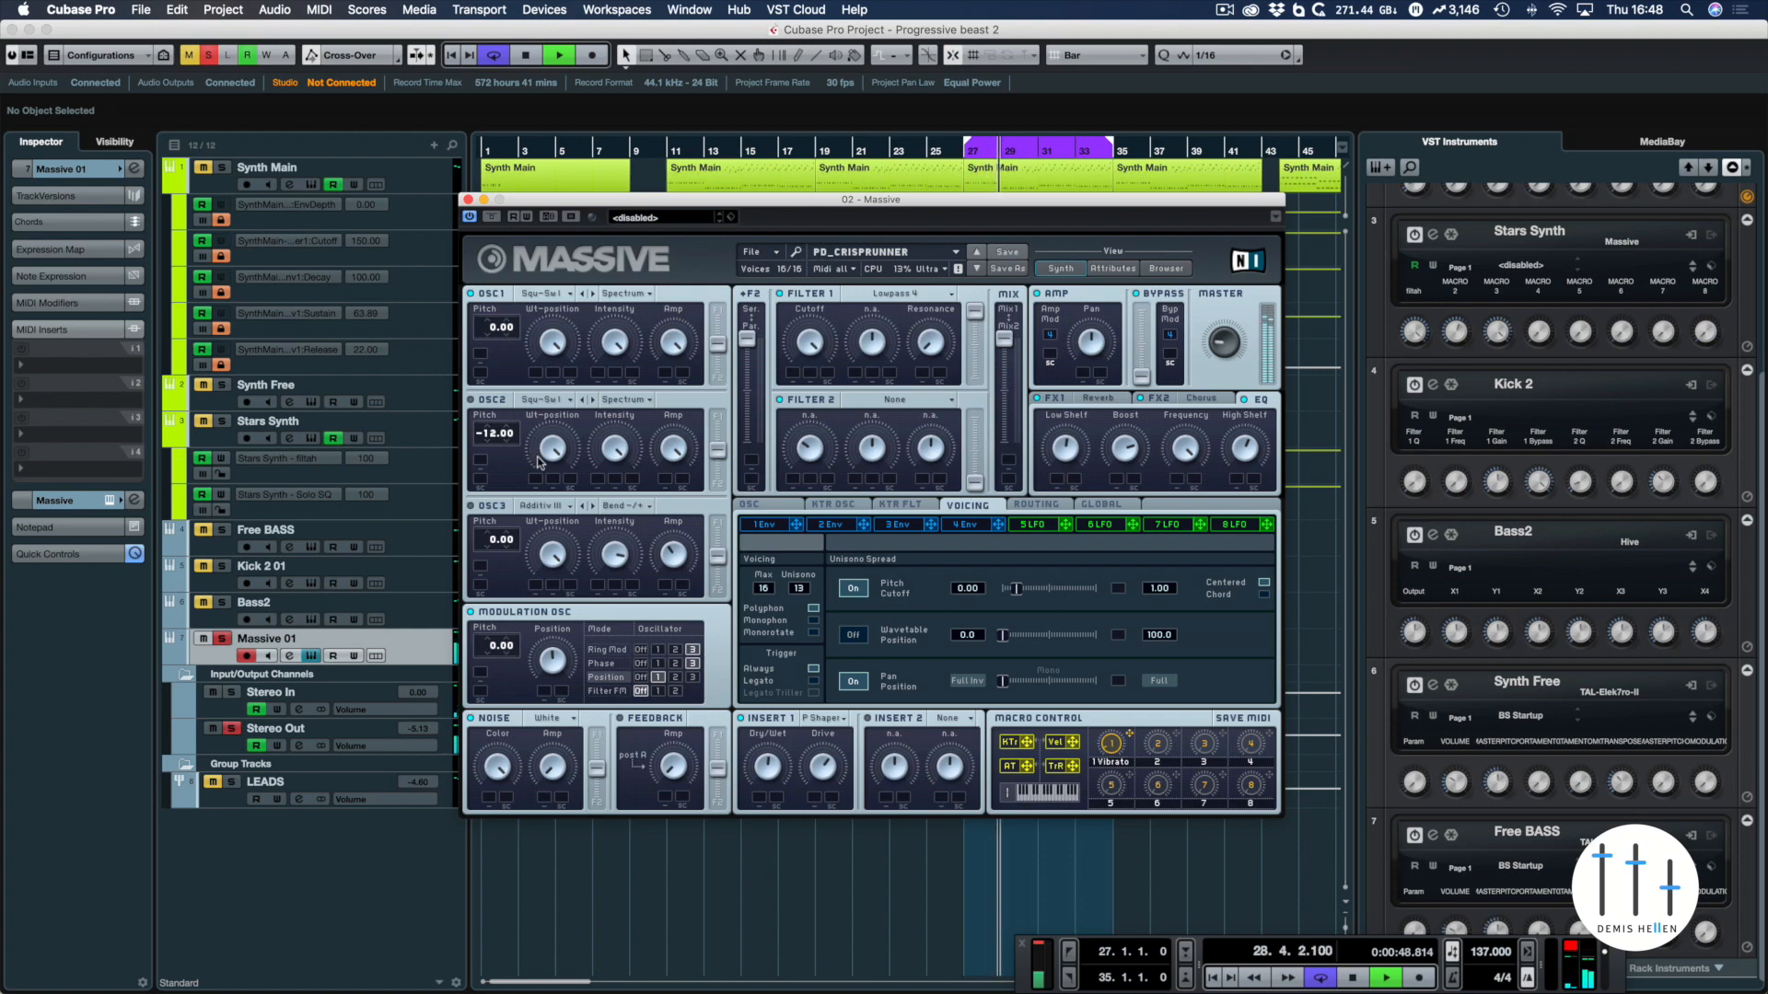
{"action": "key", "text": "space"}
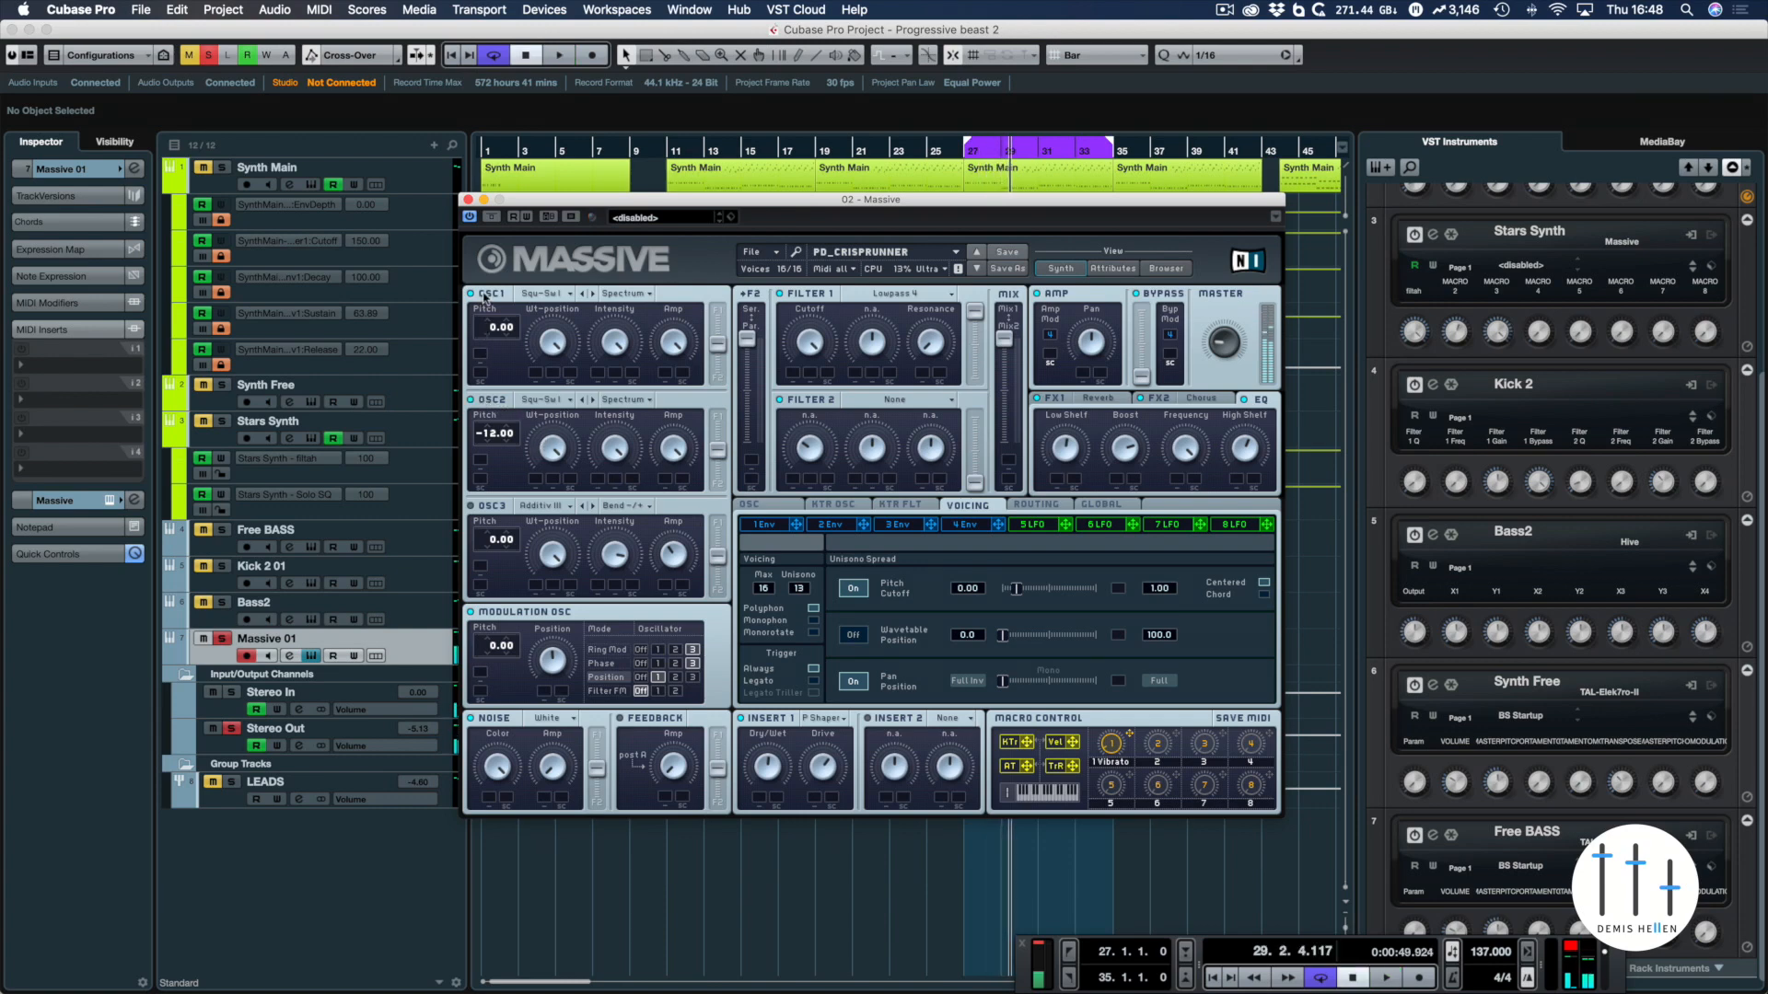
{"action": "key", "text": "space"}
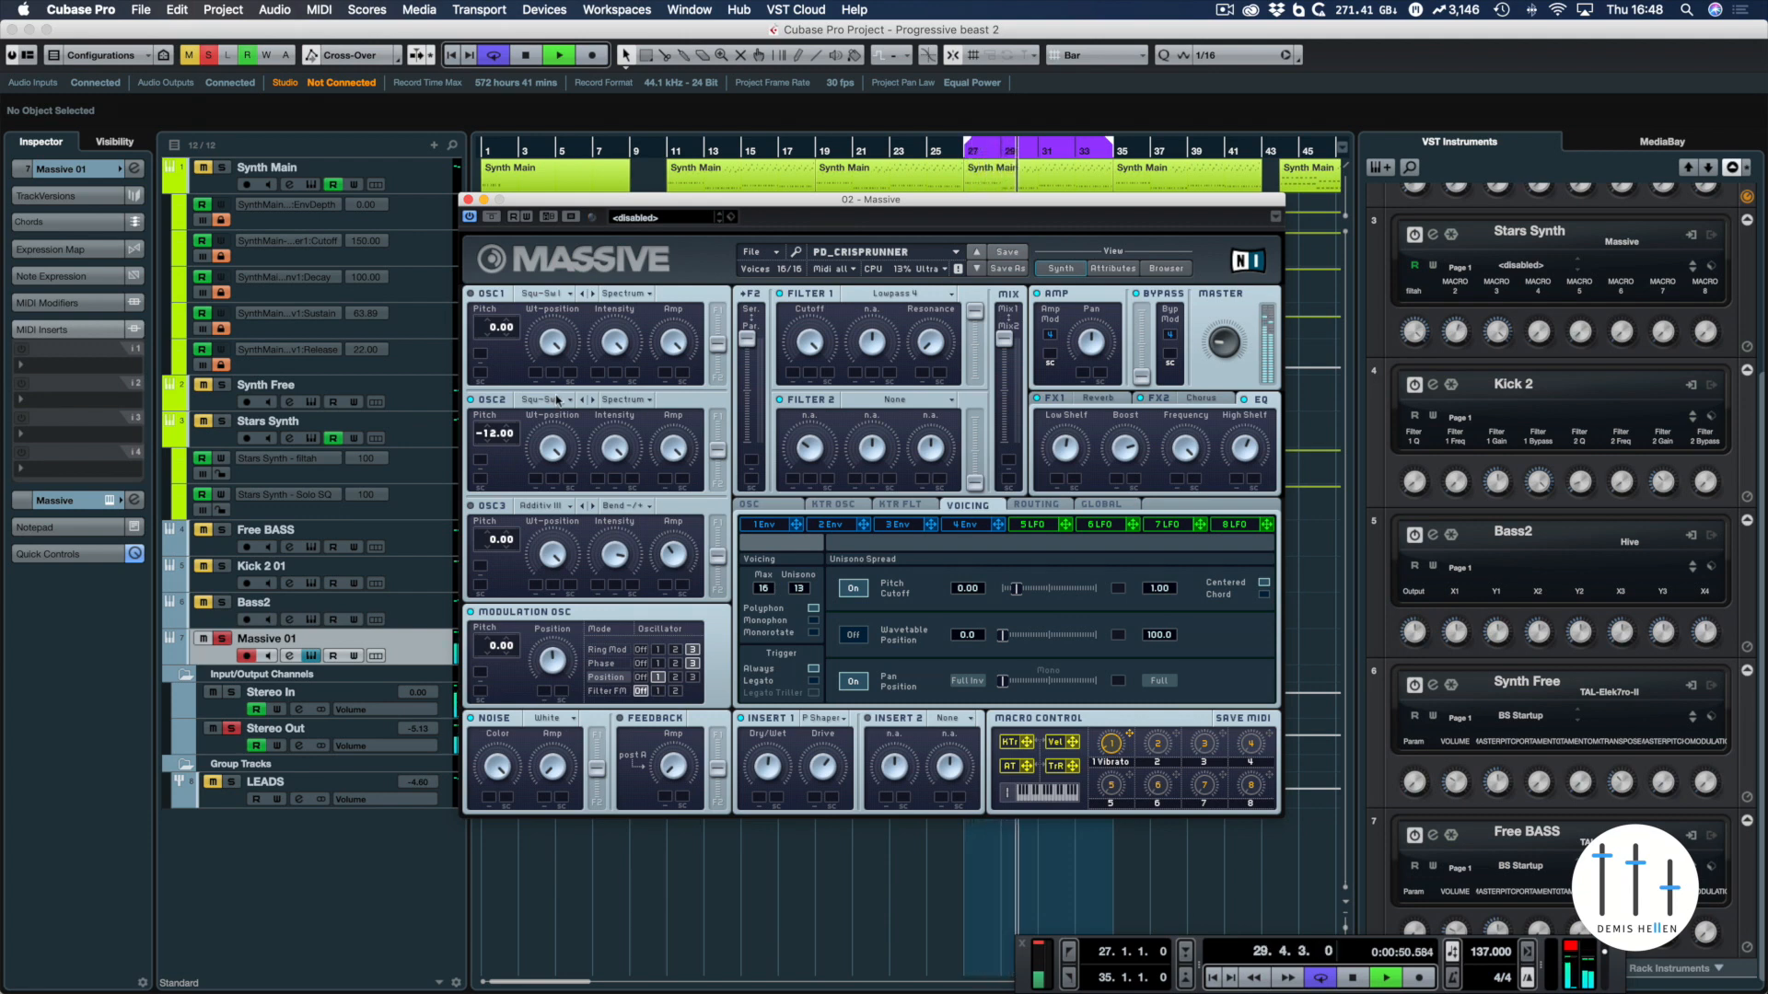
{"action": "key", "text": "space"}
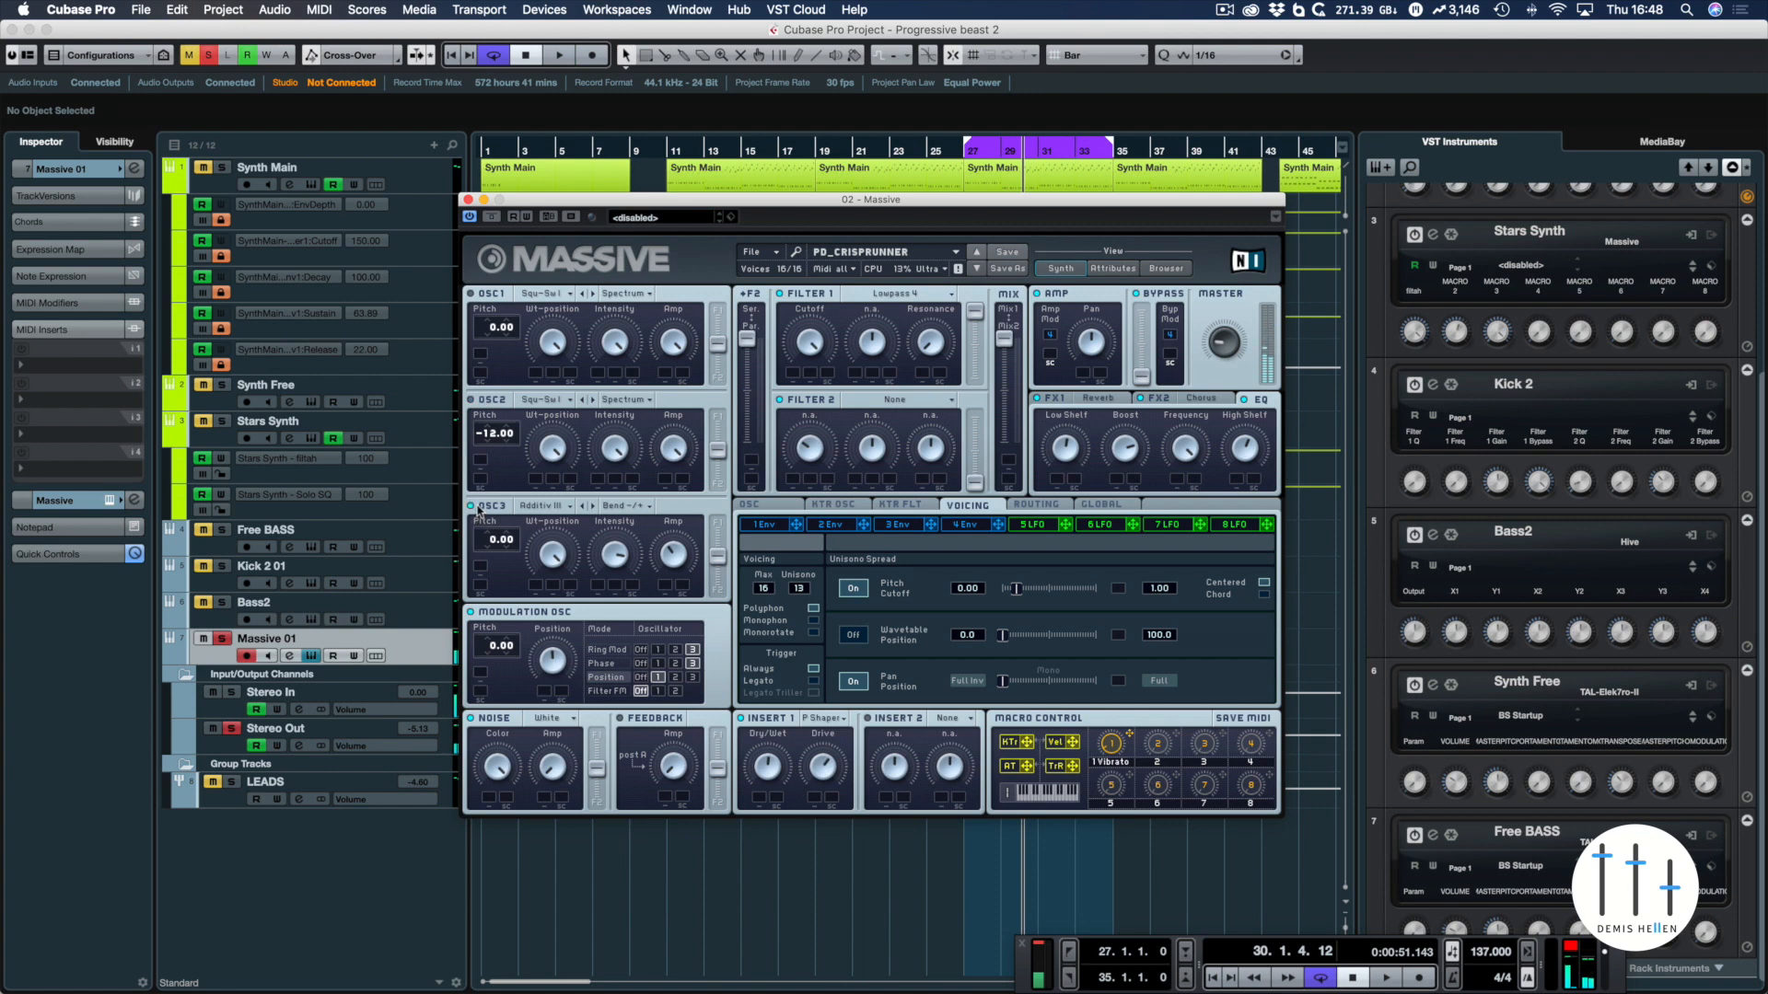
Audition the loop while examining oscillator 3, including its list of wavetable modes
{"action": "key", "text": "space"}
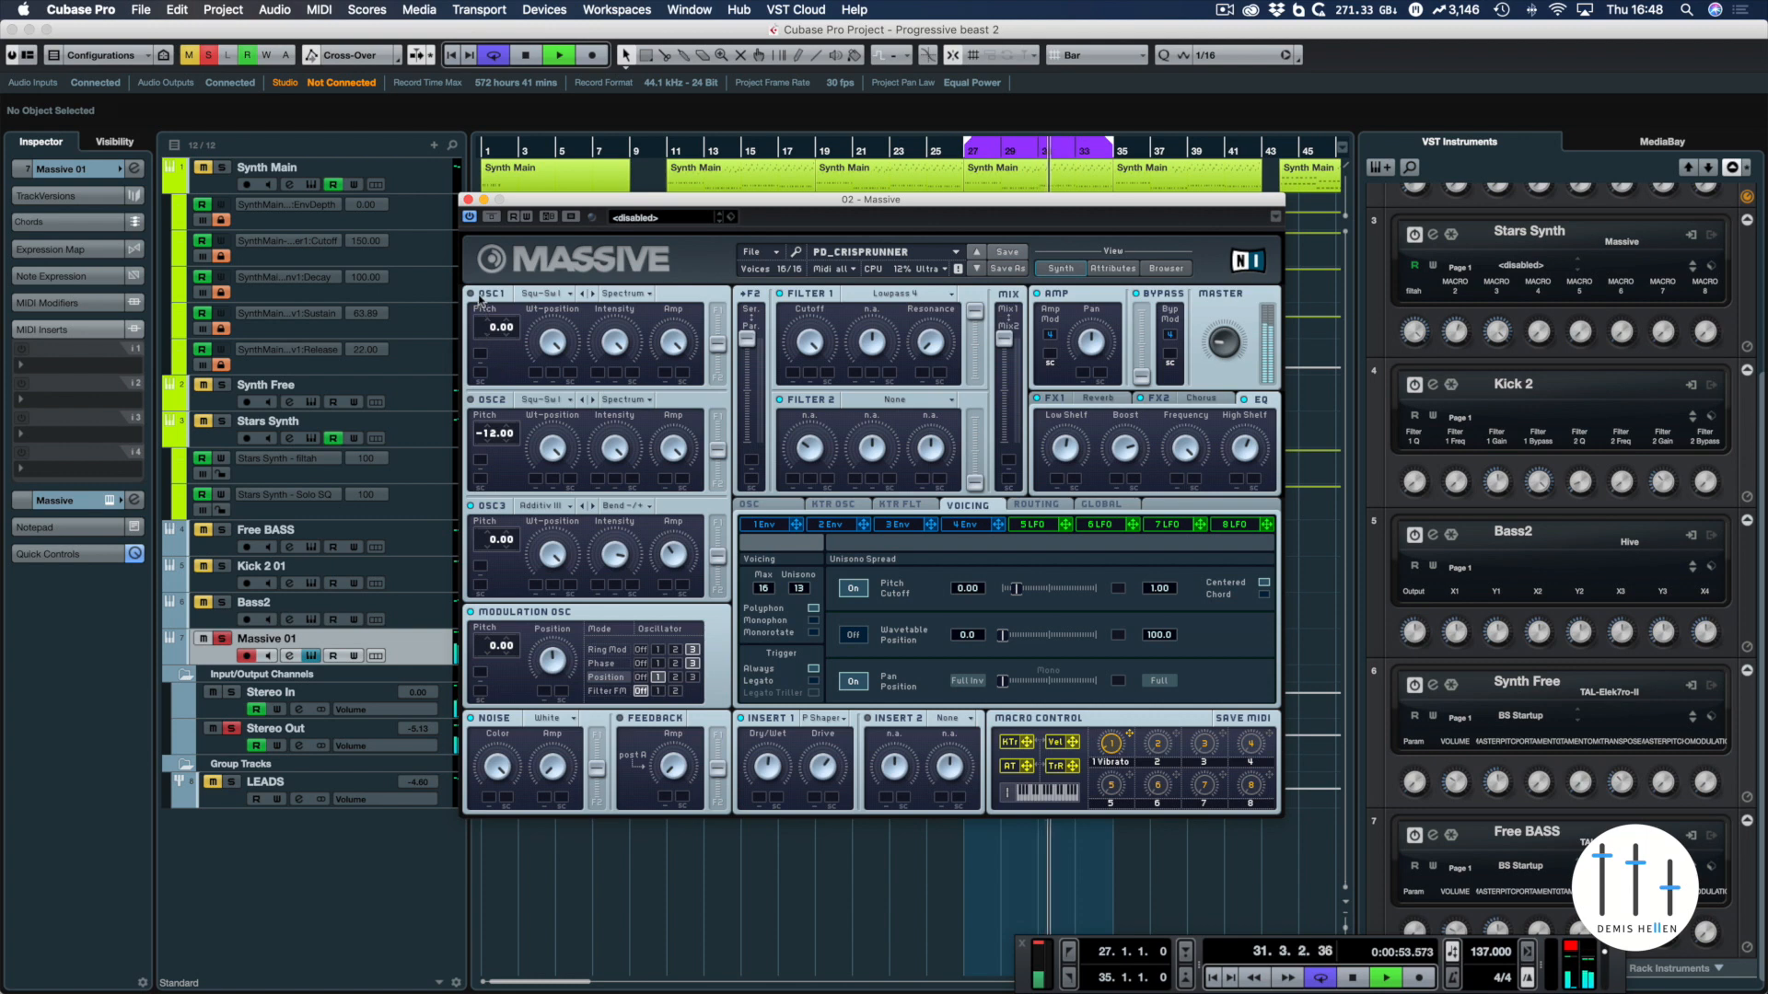
{"action": "key", "text": "space"}
{"action": "key", "text": "space"}
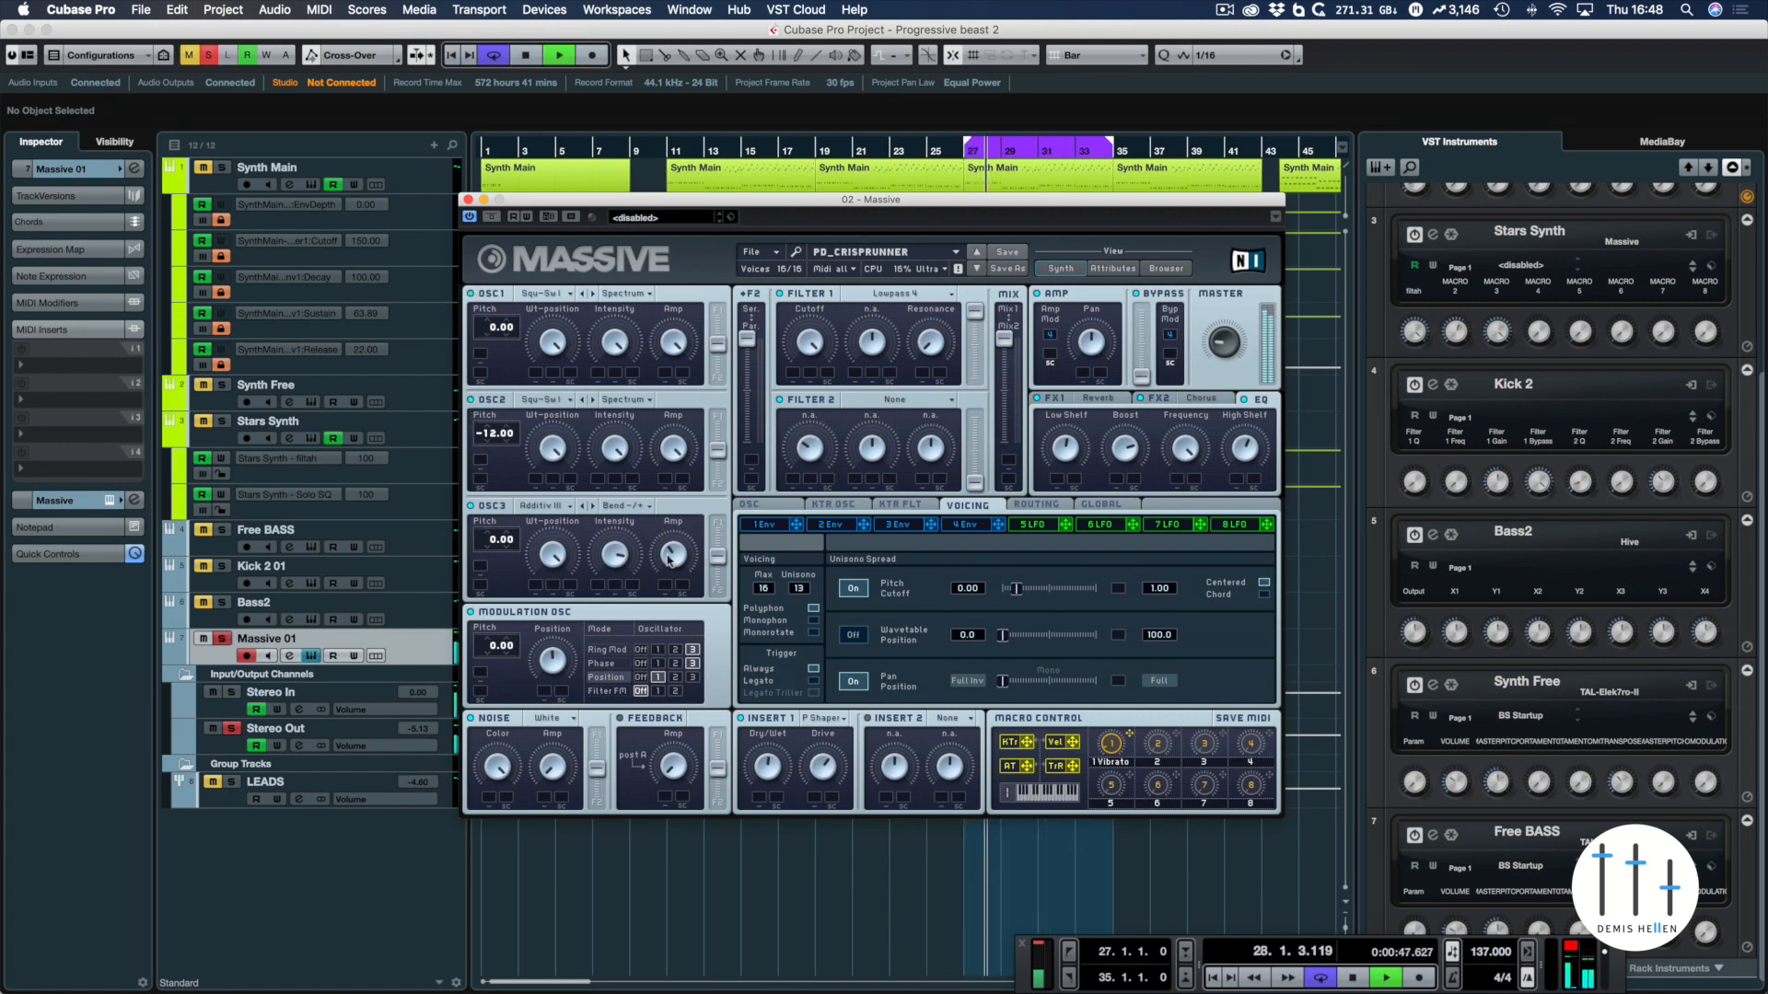
{"action": "left_click", "coordinate": [624, 505]}
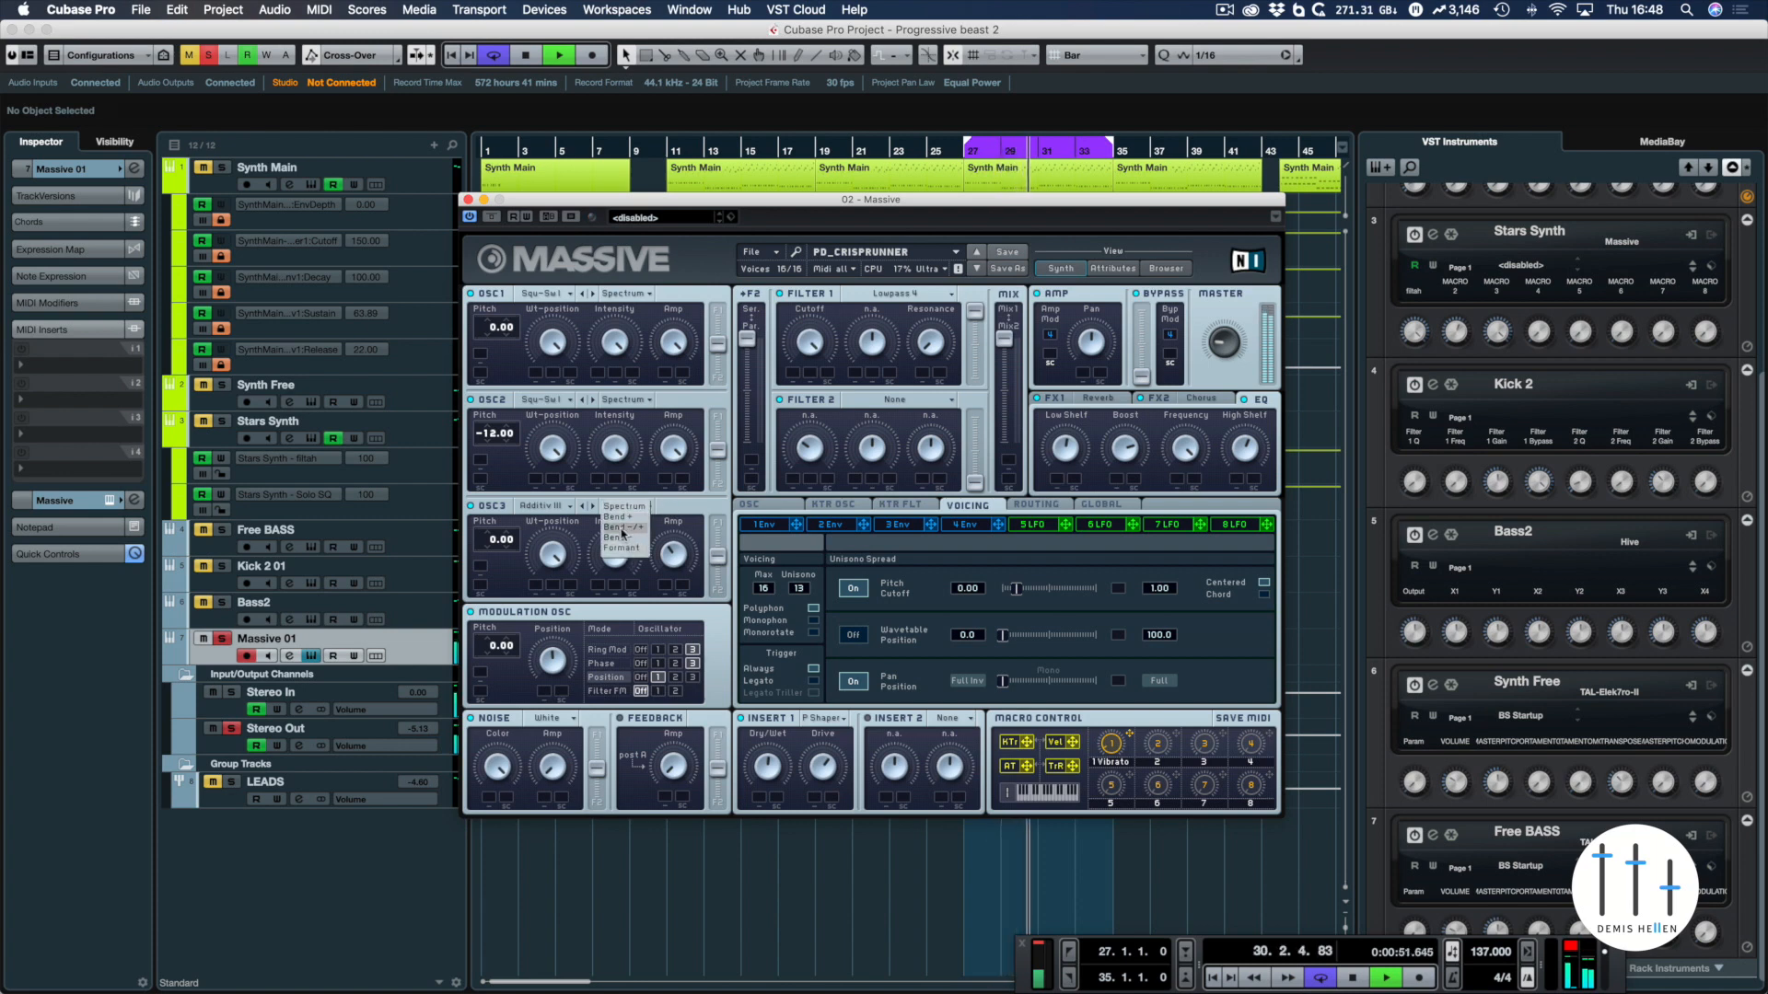
{"action": "left_click", "coordinate": [637, 559]}
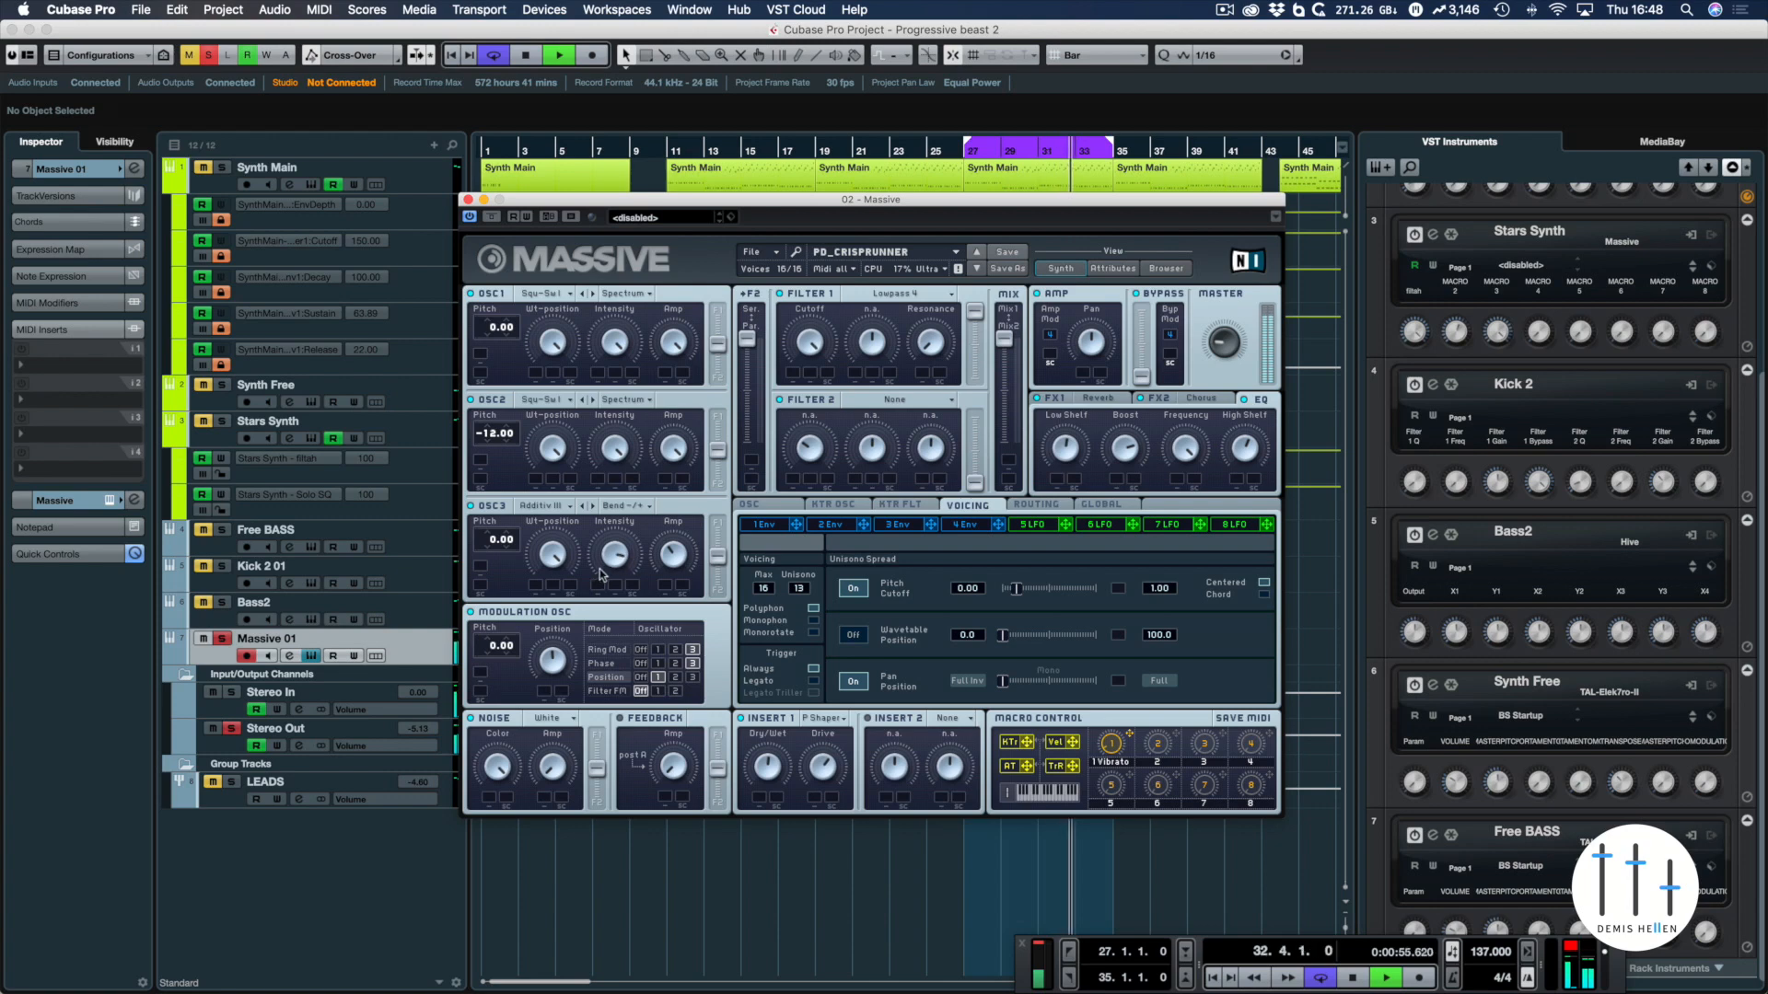
{"action": "key", "text": "space"}
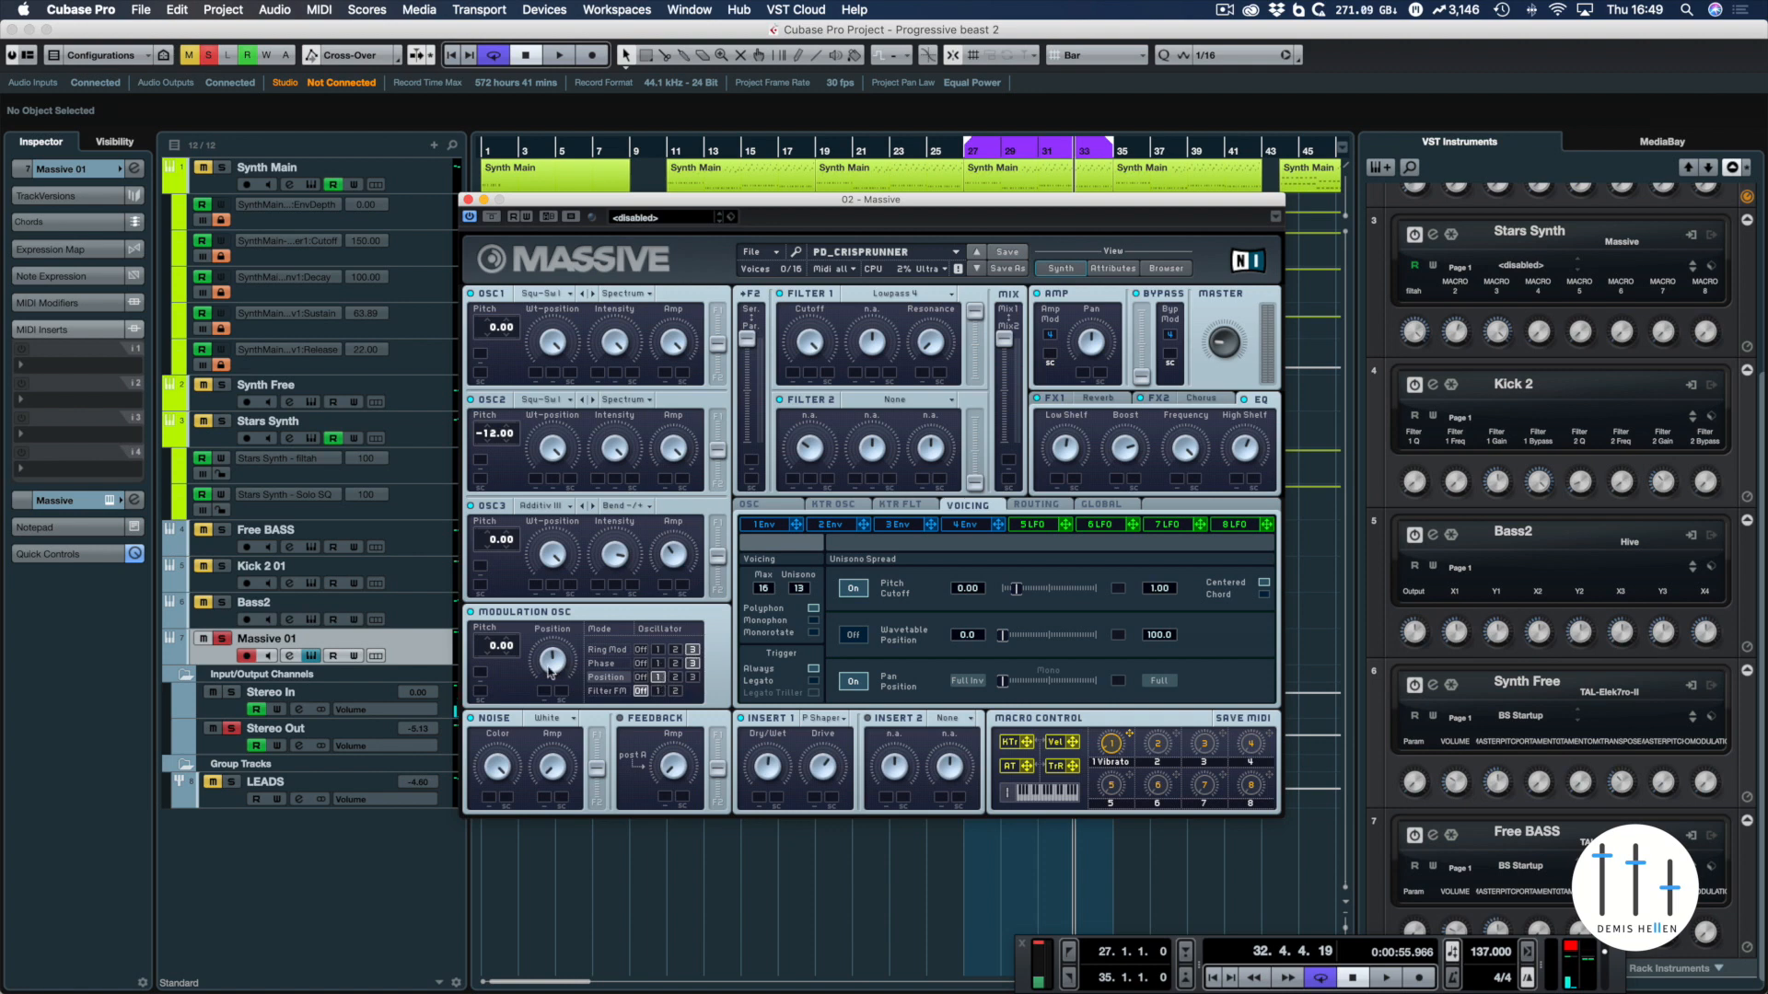
Show the Ring Mod amount in the Modulation Osc and audition its effect on the loop
{"action": "left_click", "coordinate": [607, 651]}
{"action": "key", "text": "space"}
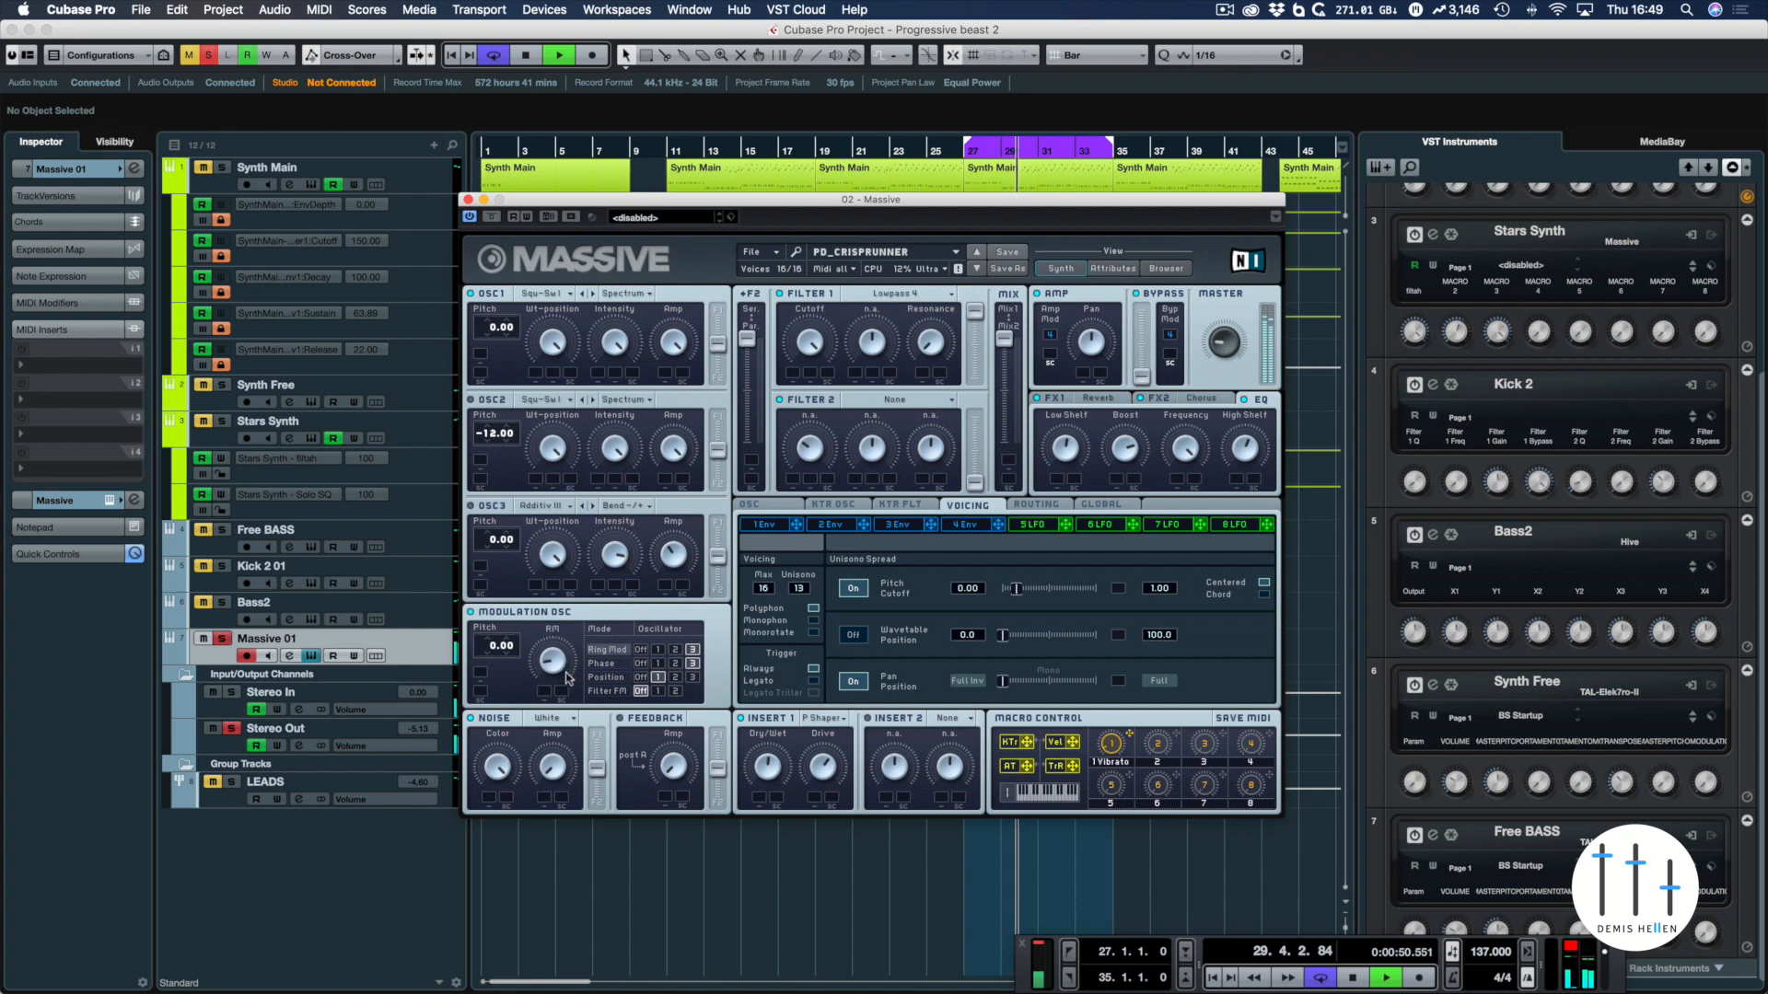
{"action": "key", "text": "space"}
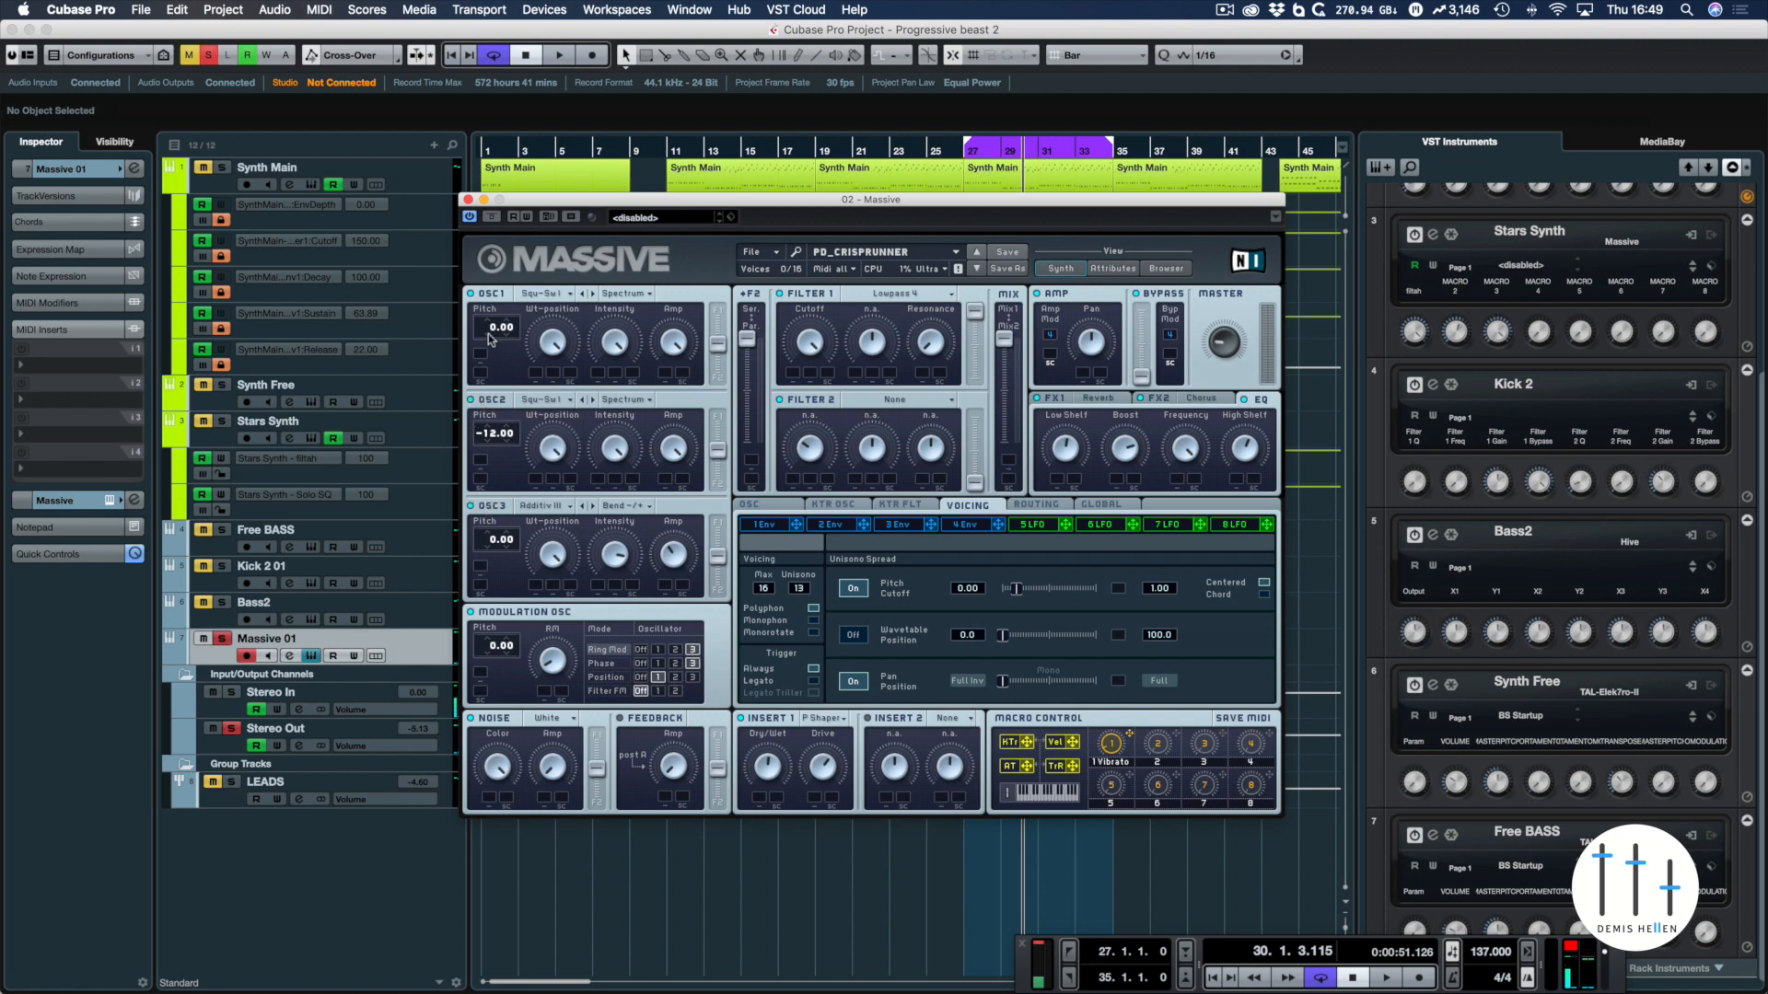
{"action": "key", "text": "space"}
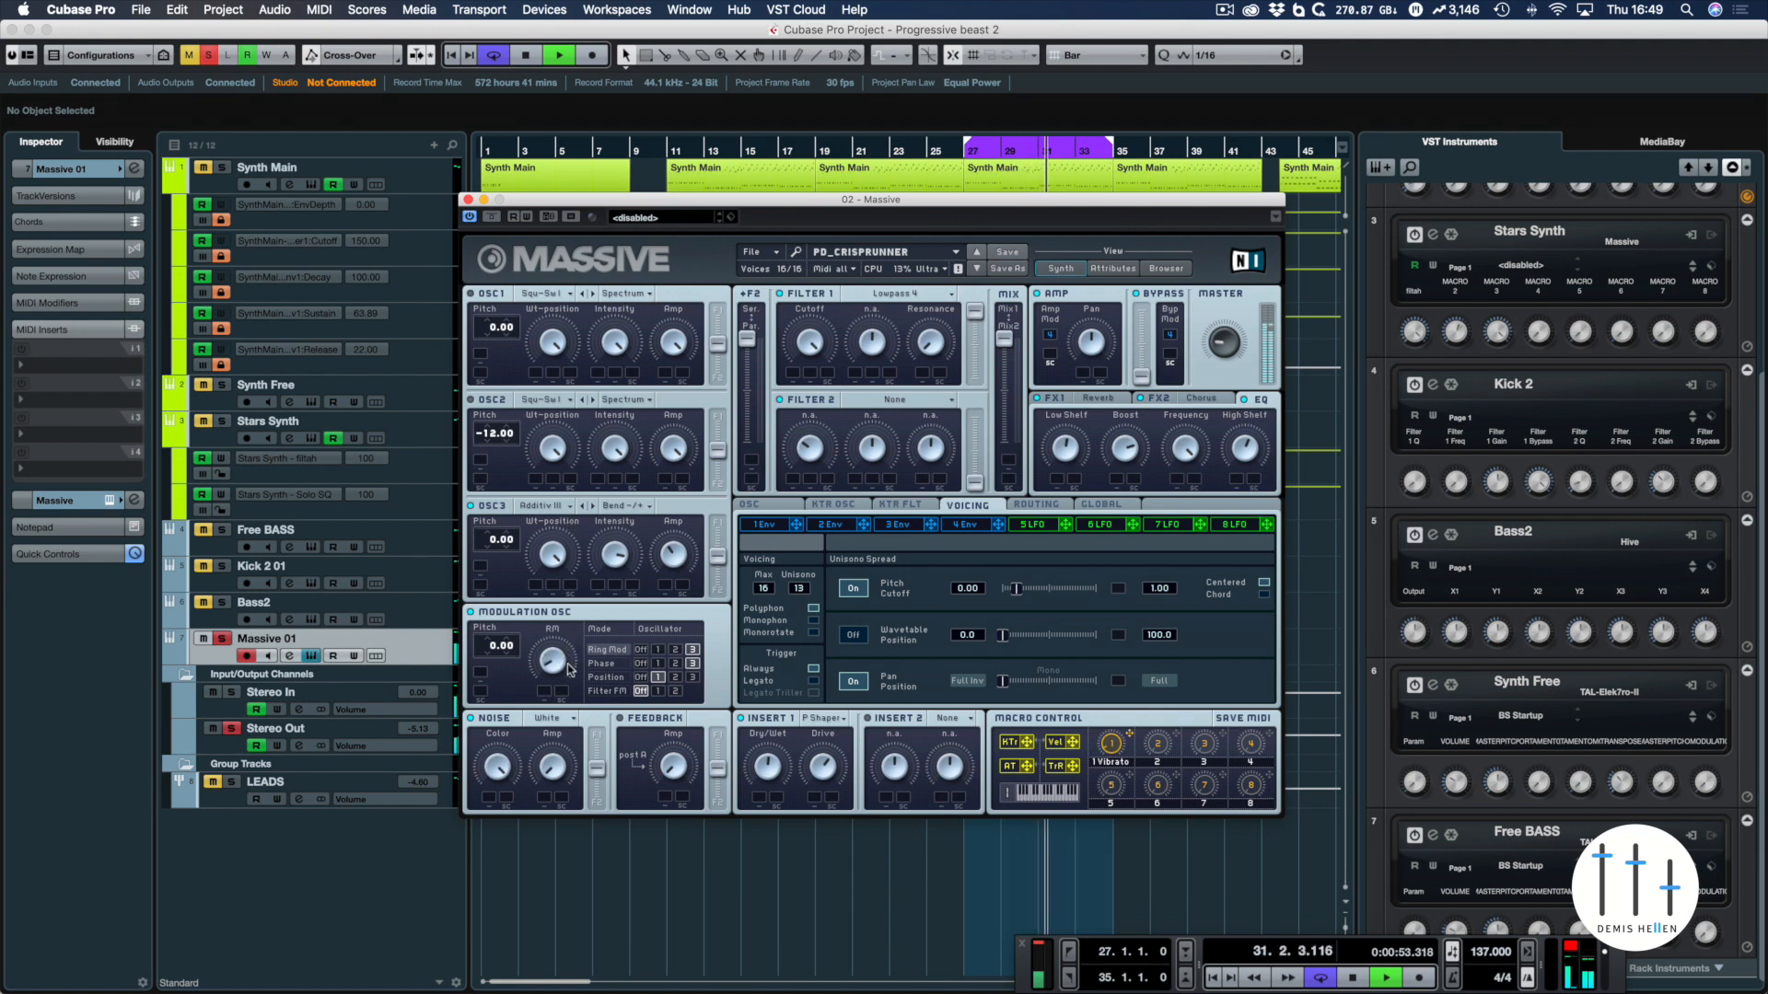
{"action": "key", "text": "space"}
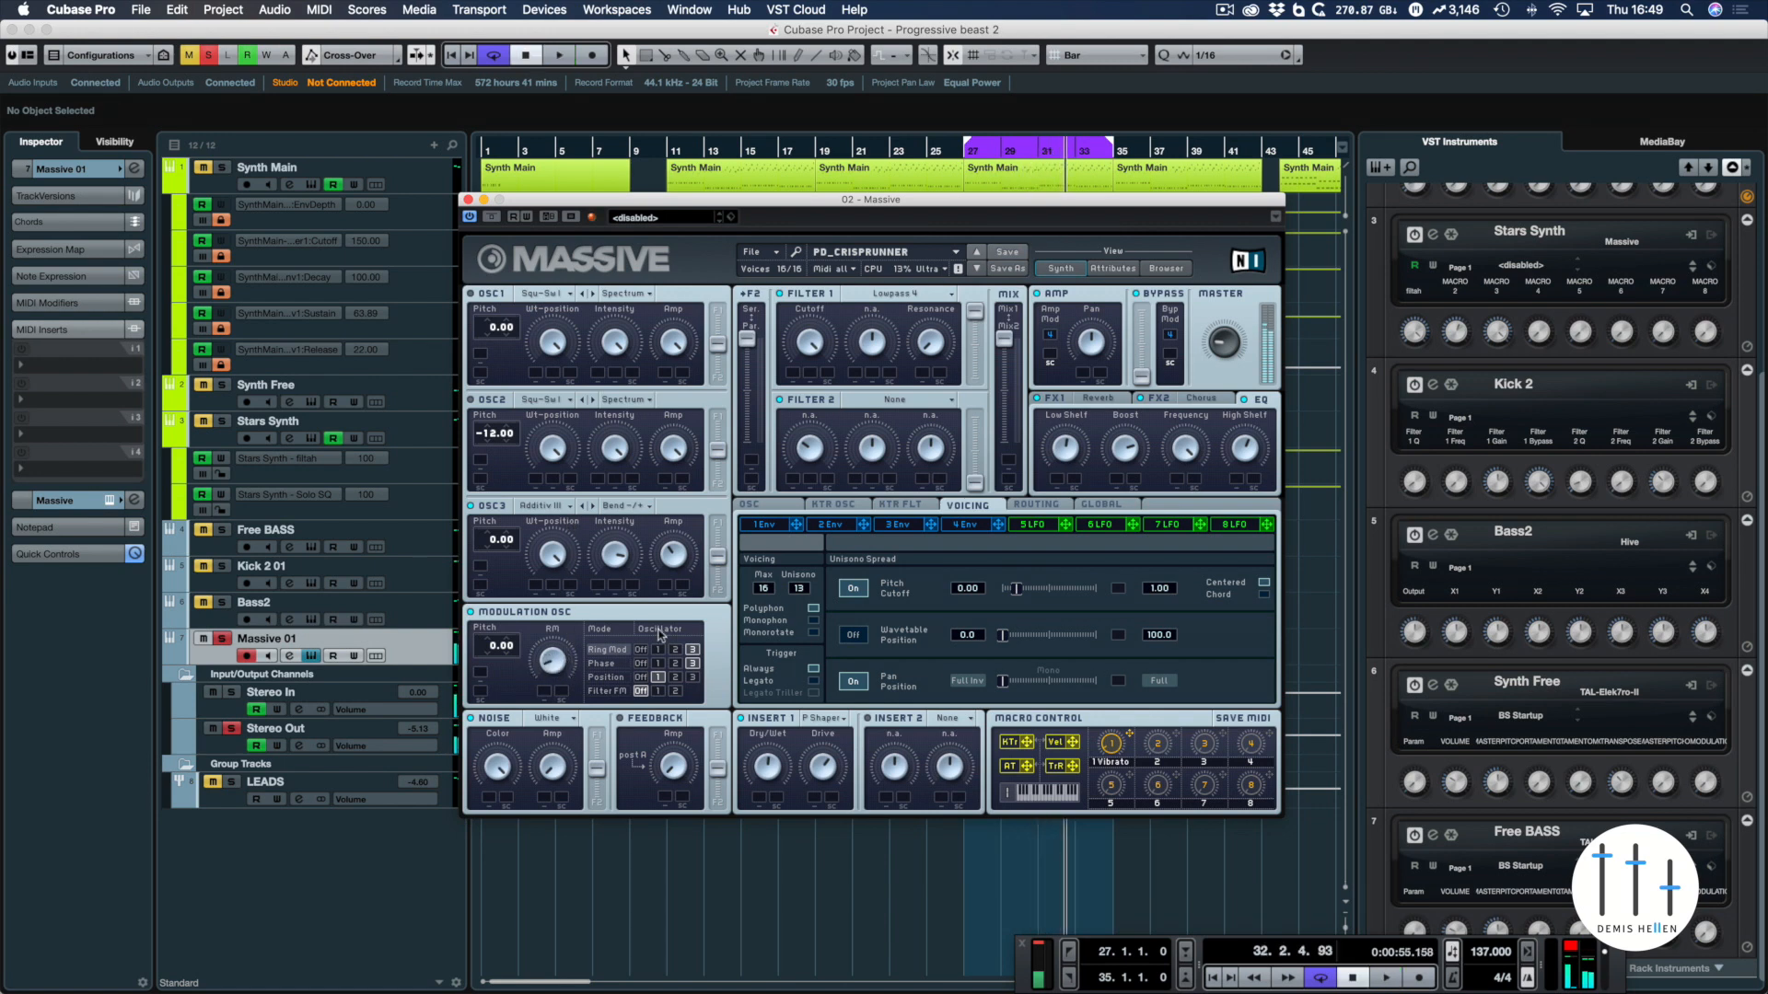
Show the Phase amount in the Modulation Osc and audition the loop
{"action": "left_click", "coordinate": [603, 664]}
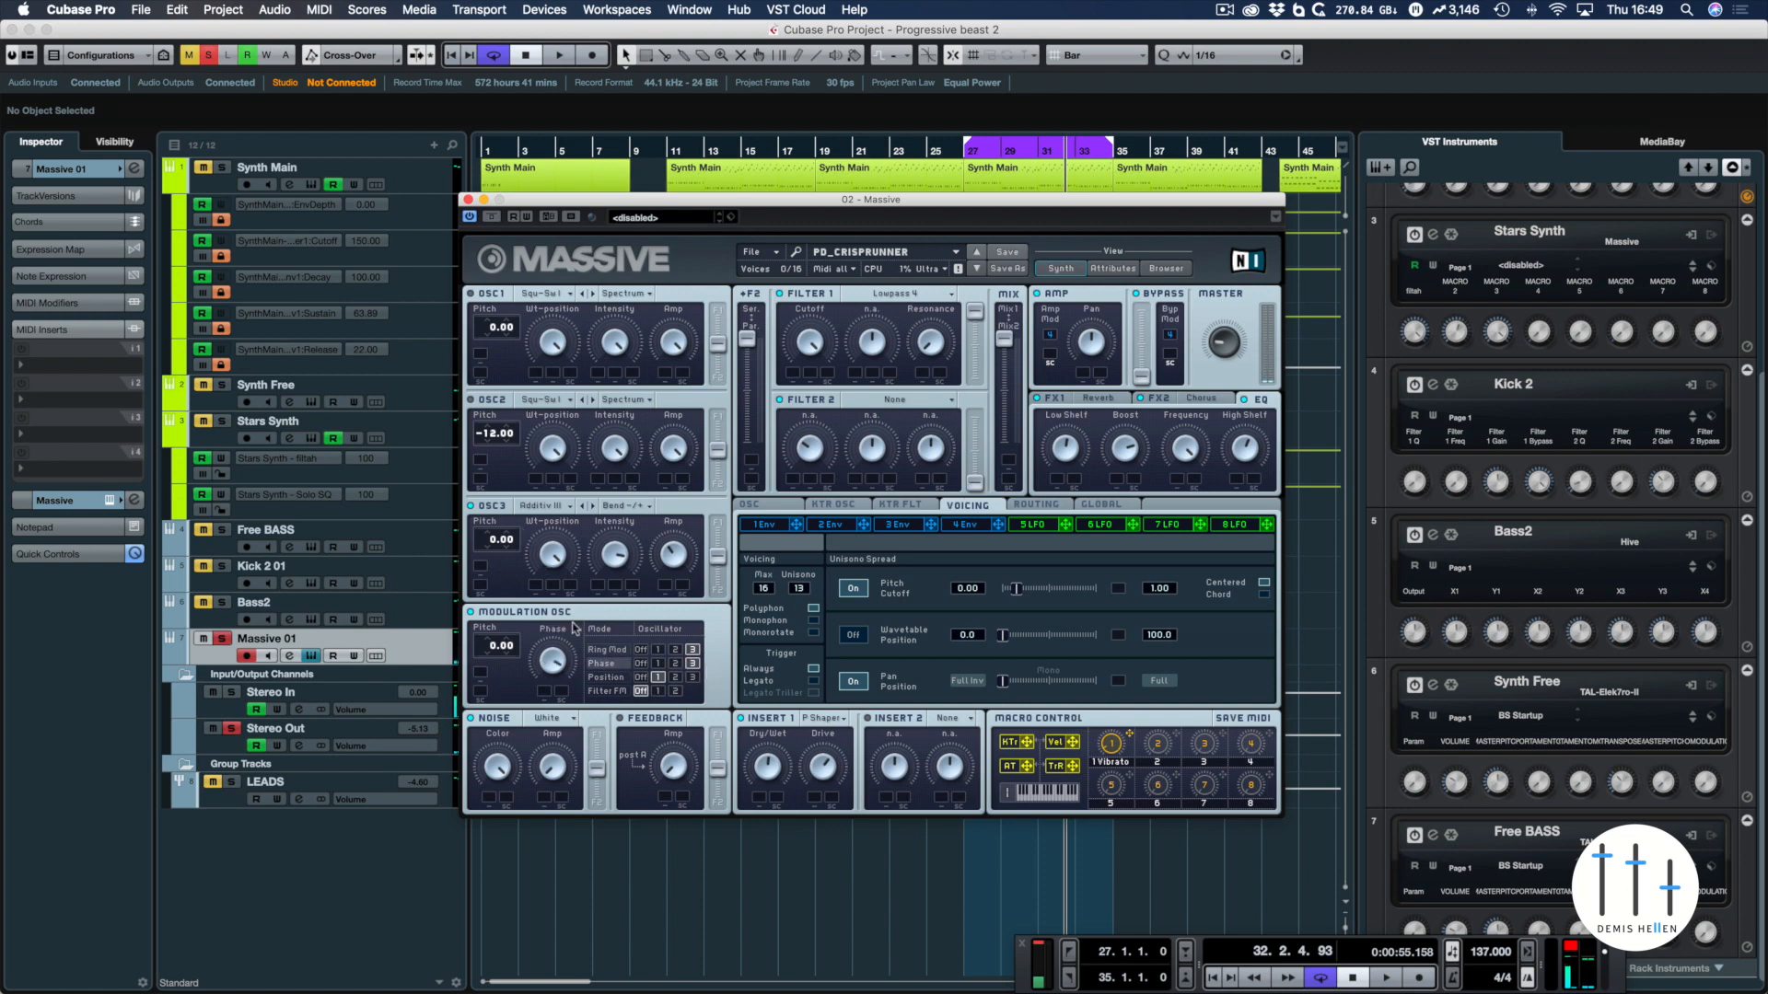
{"action": "key", "text": "space"}
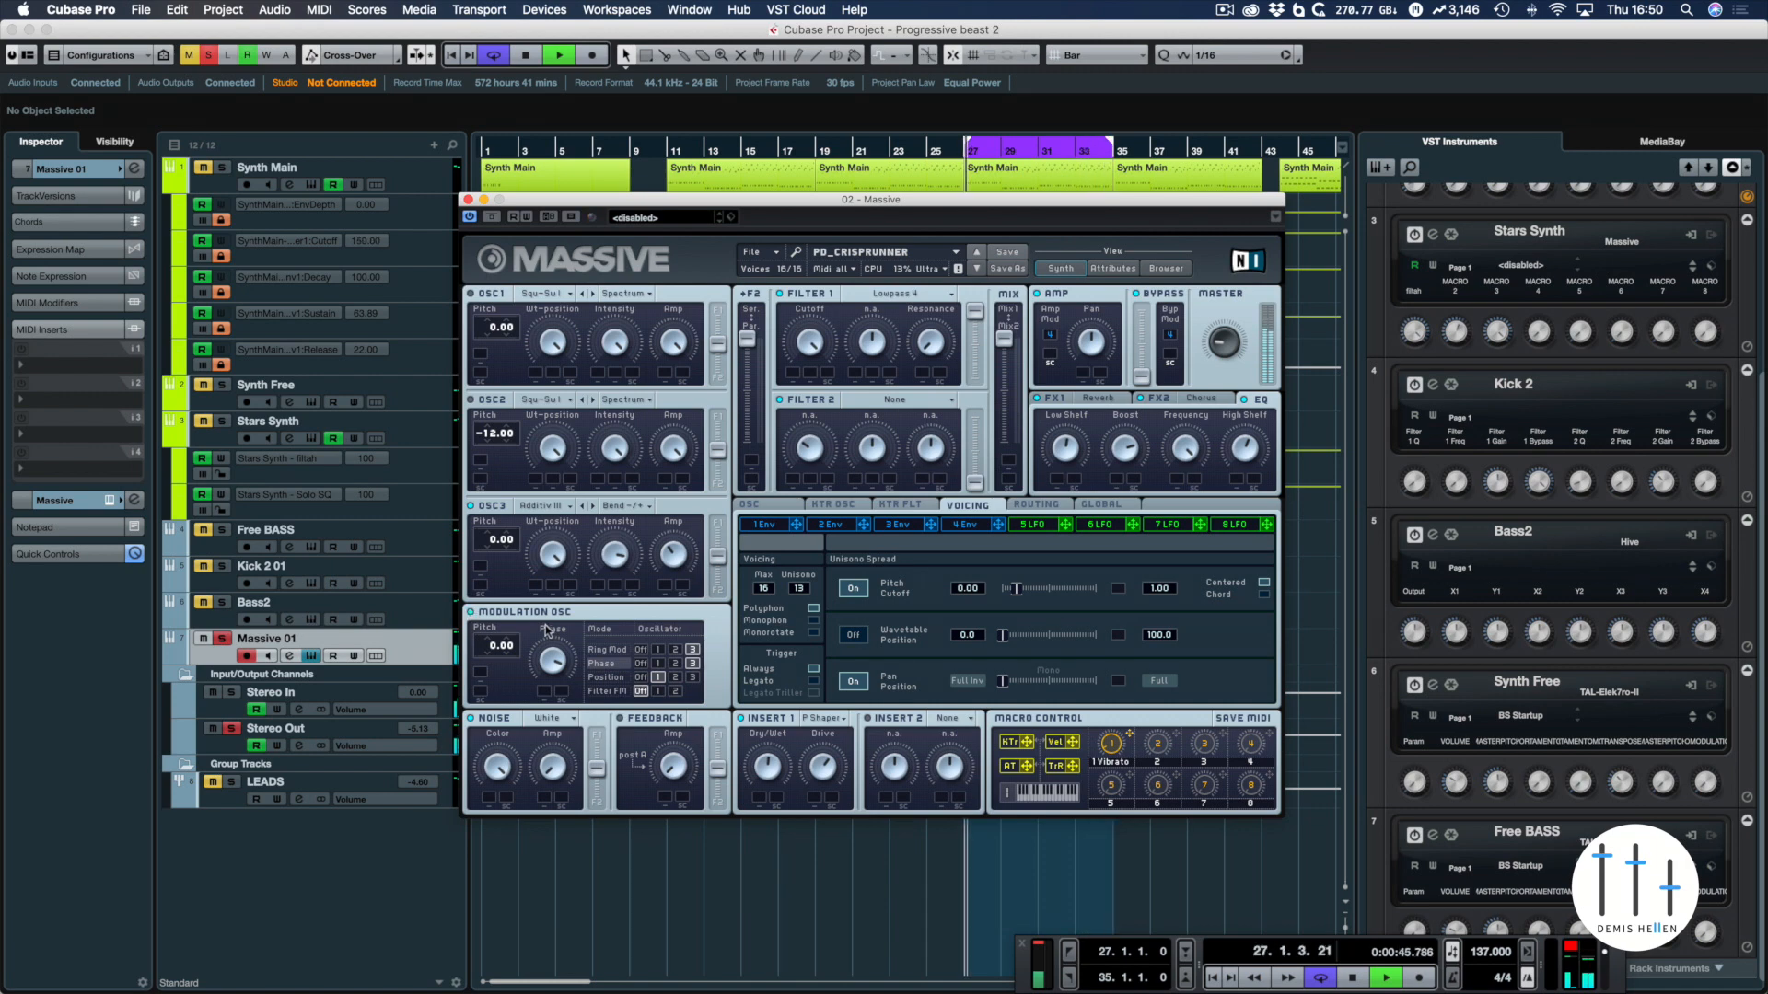
{"action": "key", "text": "space"}
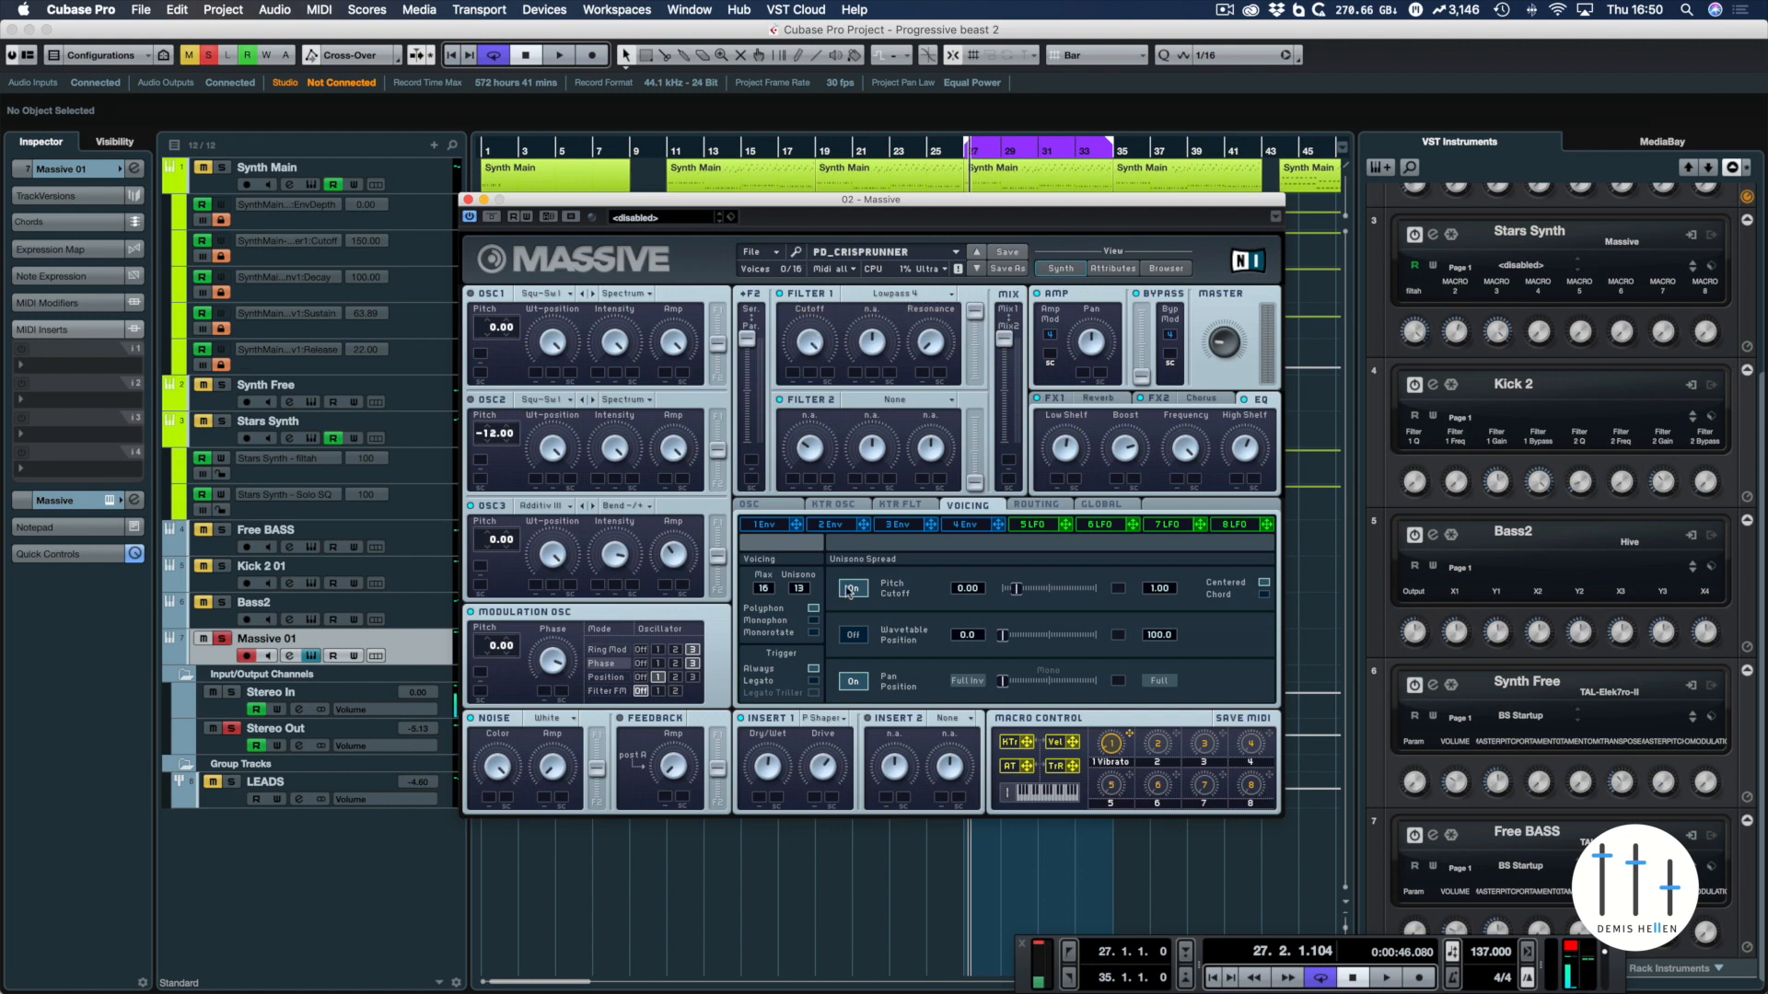
Open the envelope 4 settings and audition the loop while trying out its attack control
{"action": "left_click", "coordinate": [764, 525]}
{"action": "left_click", "coordinate": [965, 524]}
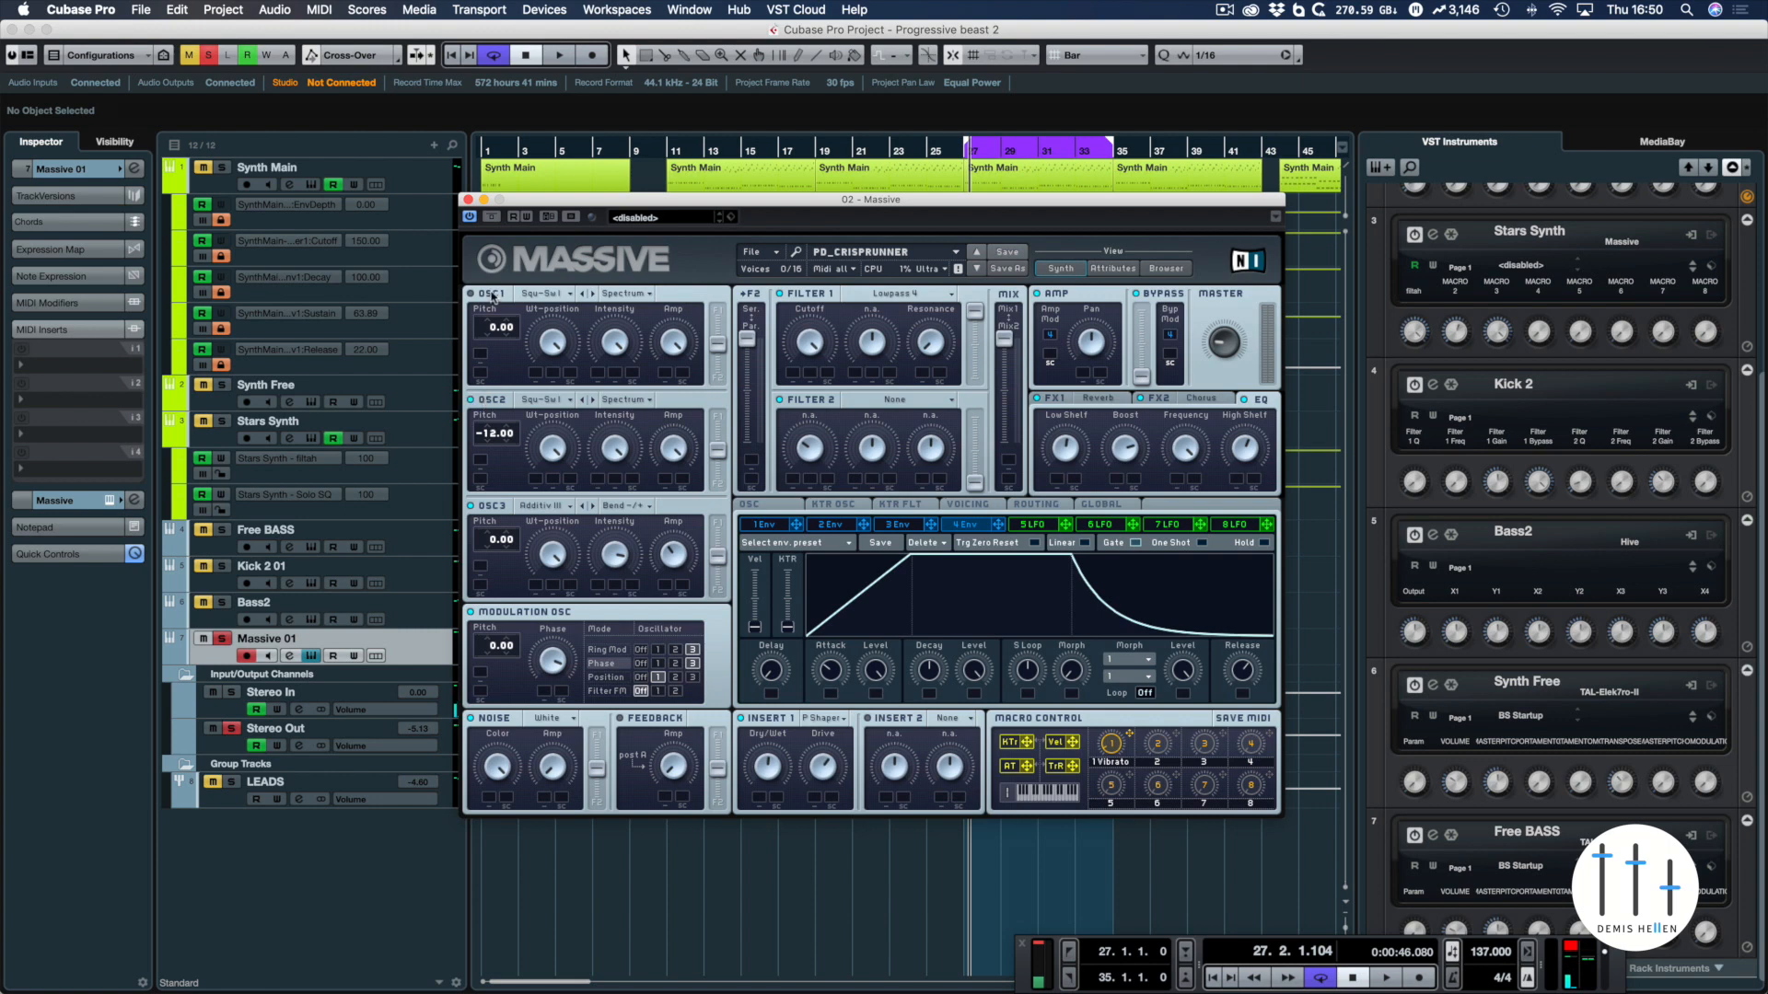
{"action": "key", "text": "space"}
{"action": "mouse_move", "coordinate": [830, 671]}
{"action": "left_mouse_down"}
{"action": "mouse_move", "coordinate": [834, 690]}
{"action": "mouse_move", "coordinate": [836, 653]}
{"action": "left_mouse_up"}
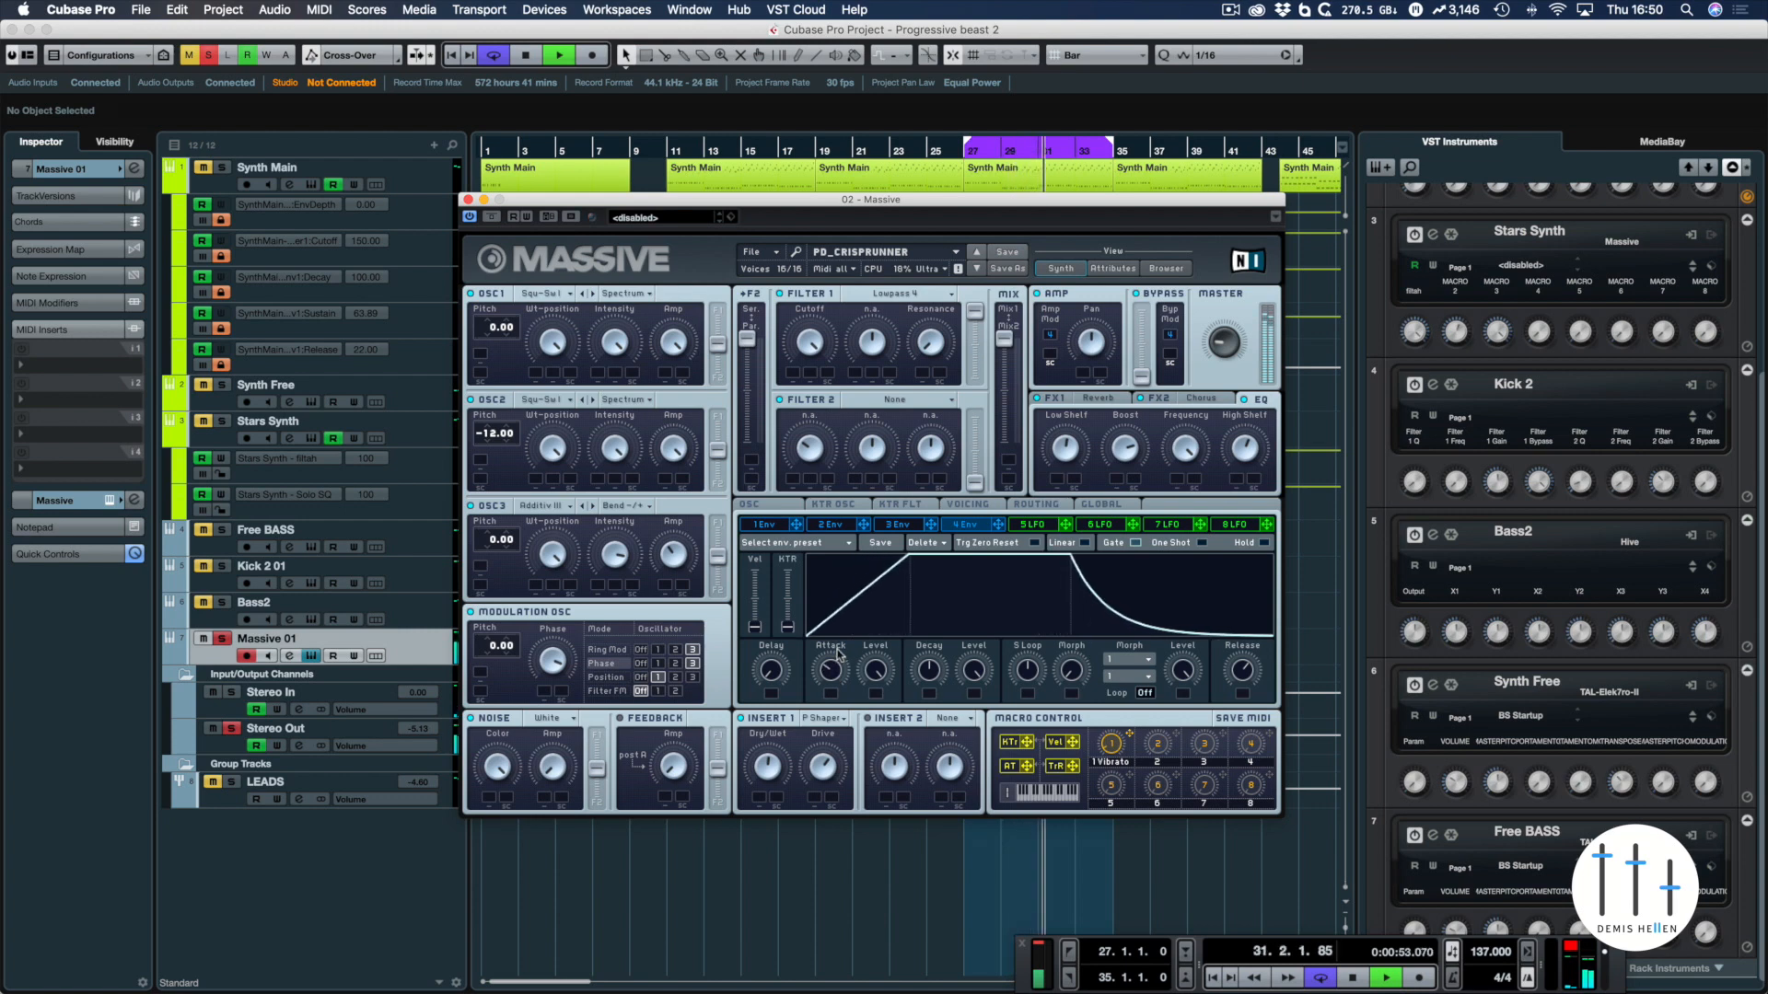
{"action": "key", "text": "space"}
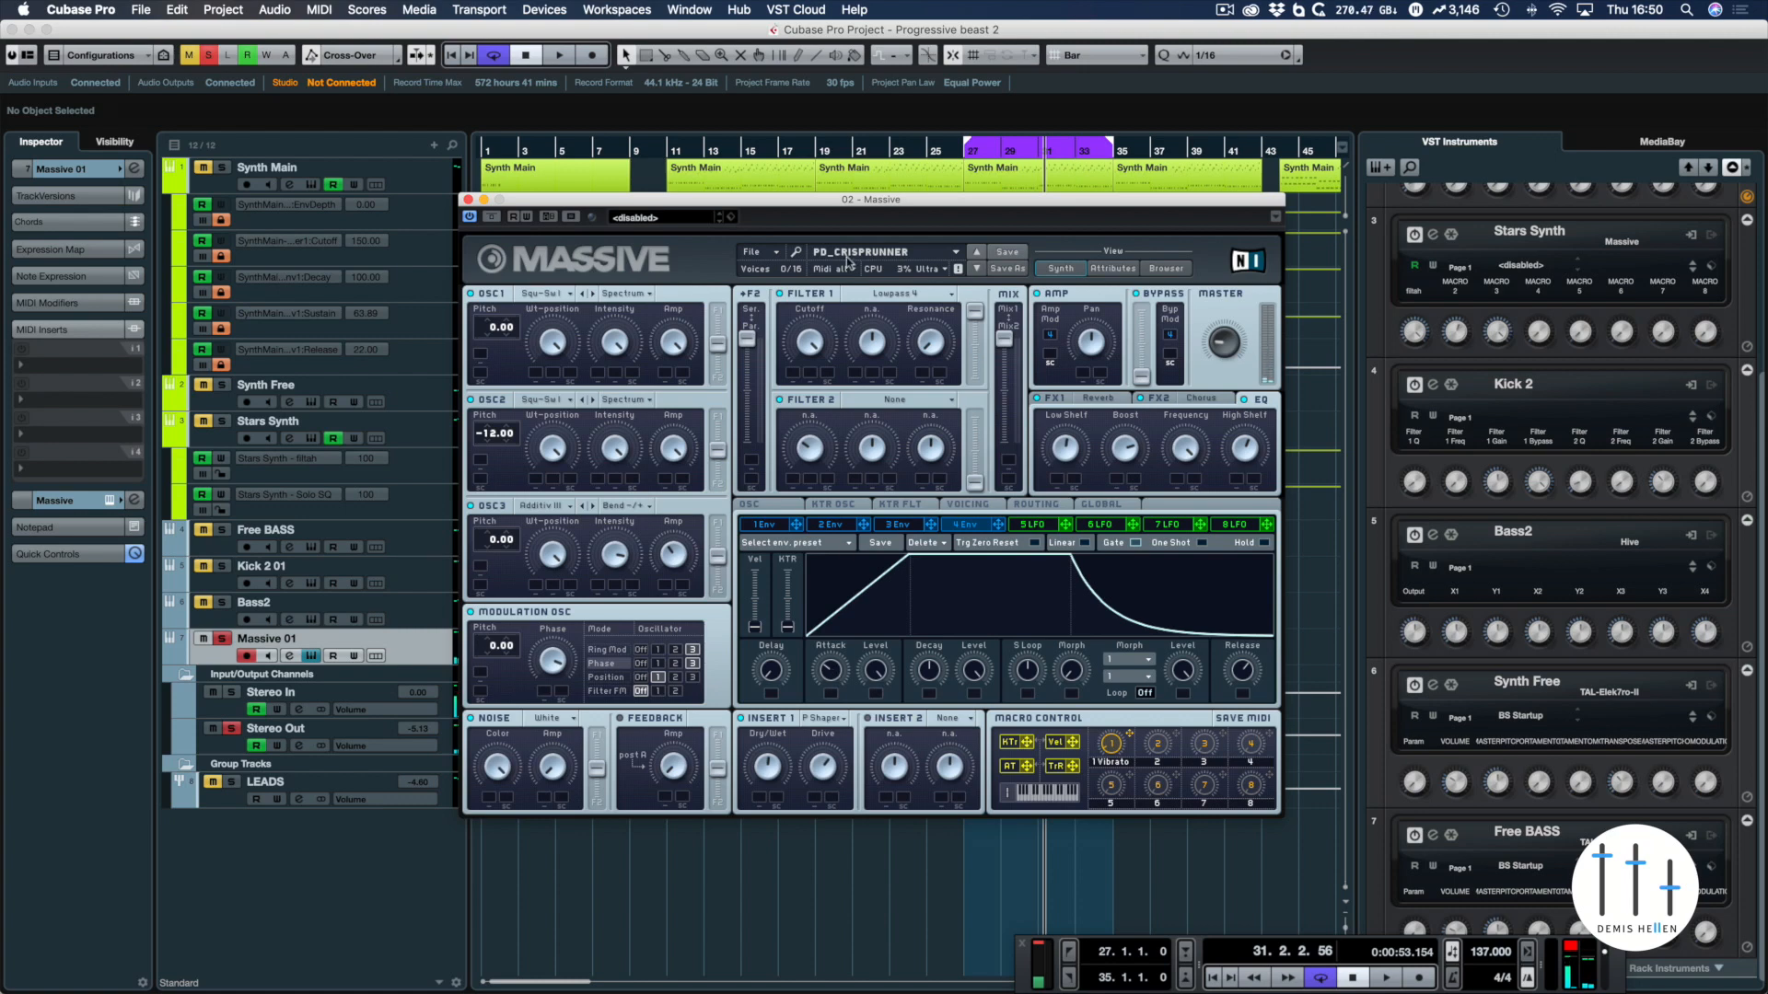
Open the Voicing settings and audition the loop with the Pitch Cutoff unison spread
{"action": "left_click_drag", "start_coordinate": [853, 200], "coordinate": [803, 177]}
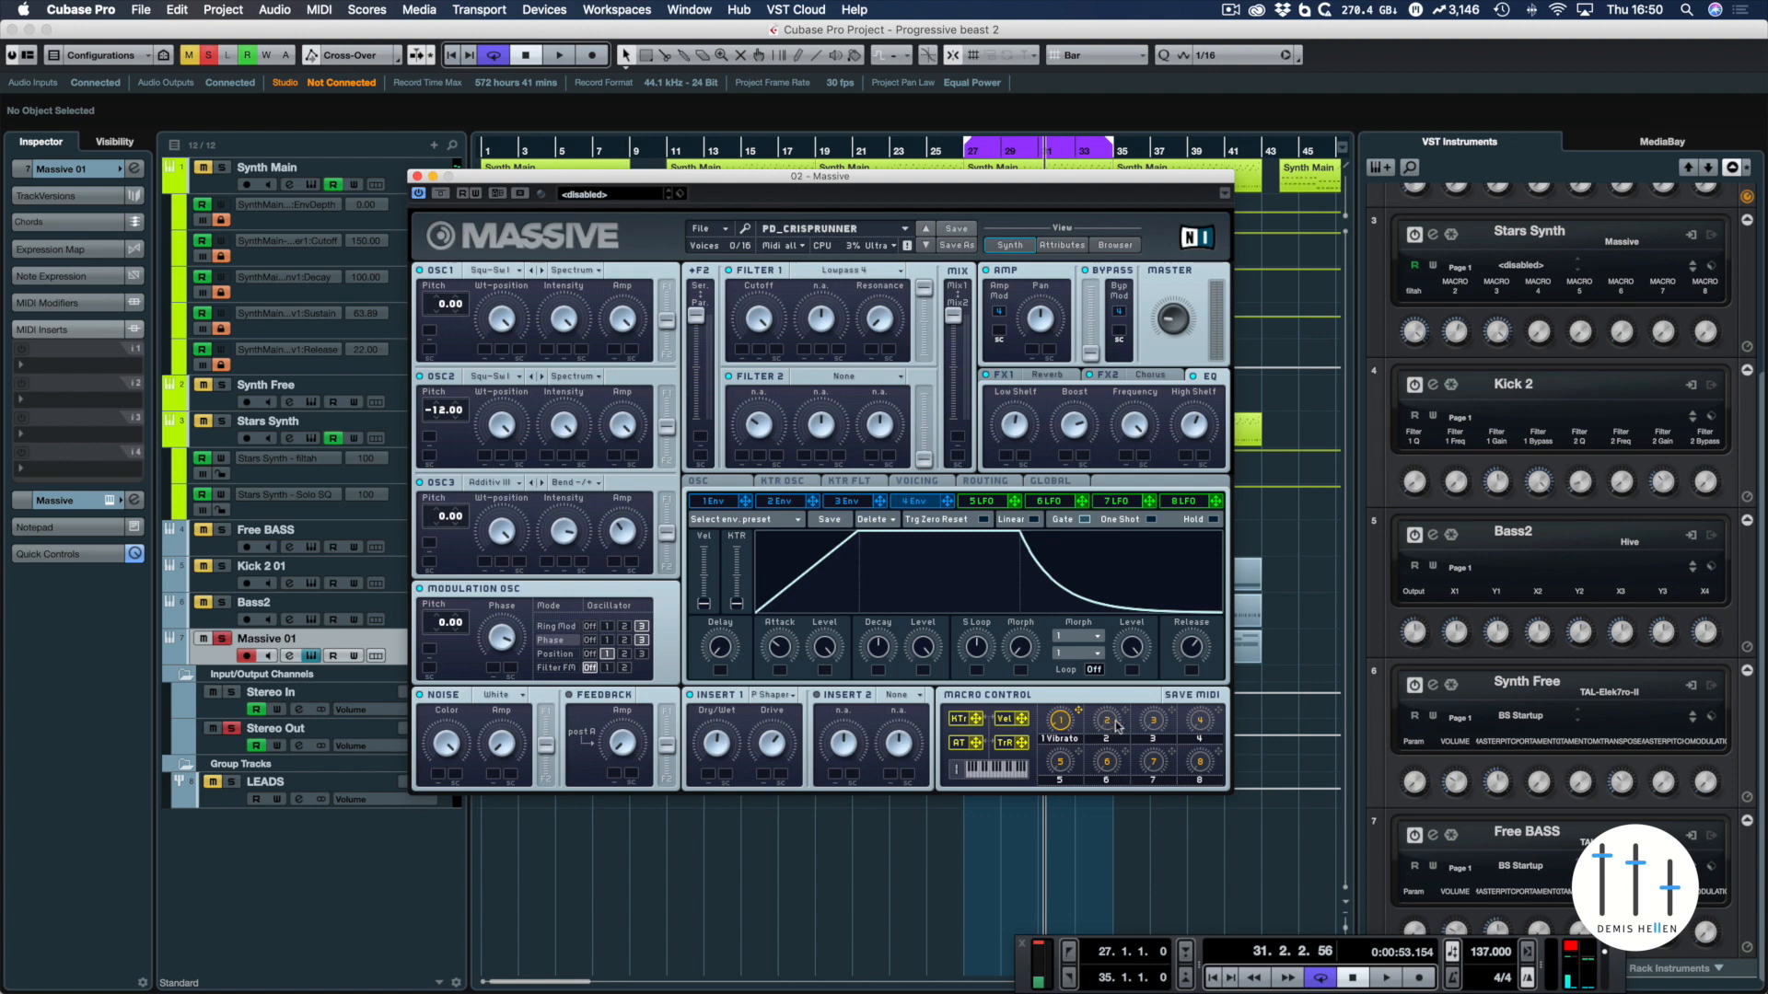
{"action": "left_click", "coordinate": [716, 501]}
{"action": "left_click", "coordinate": [718, 482]}
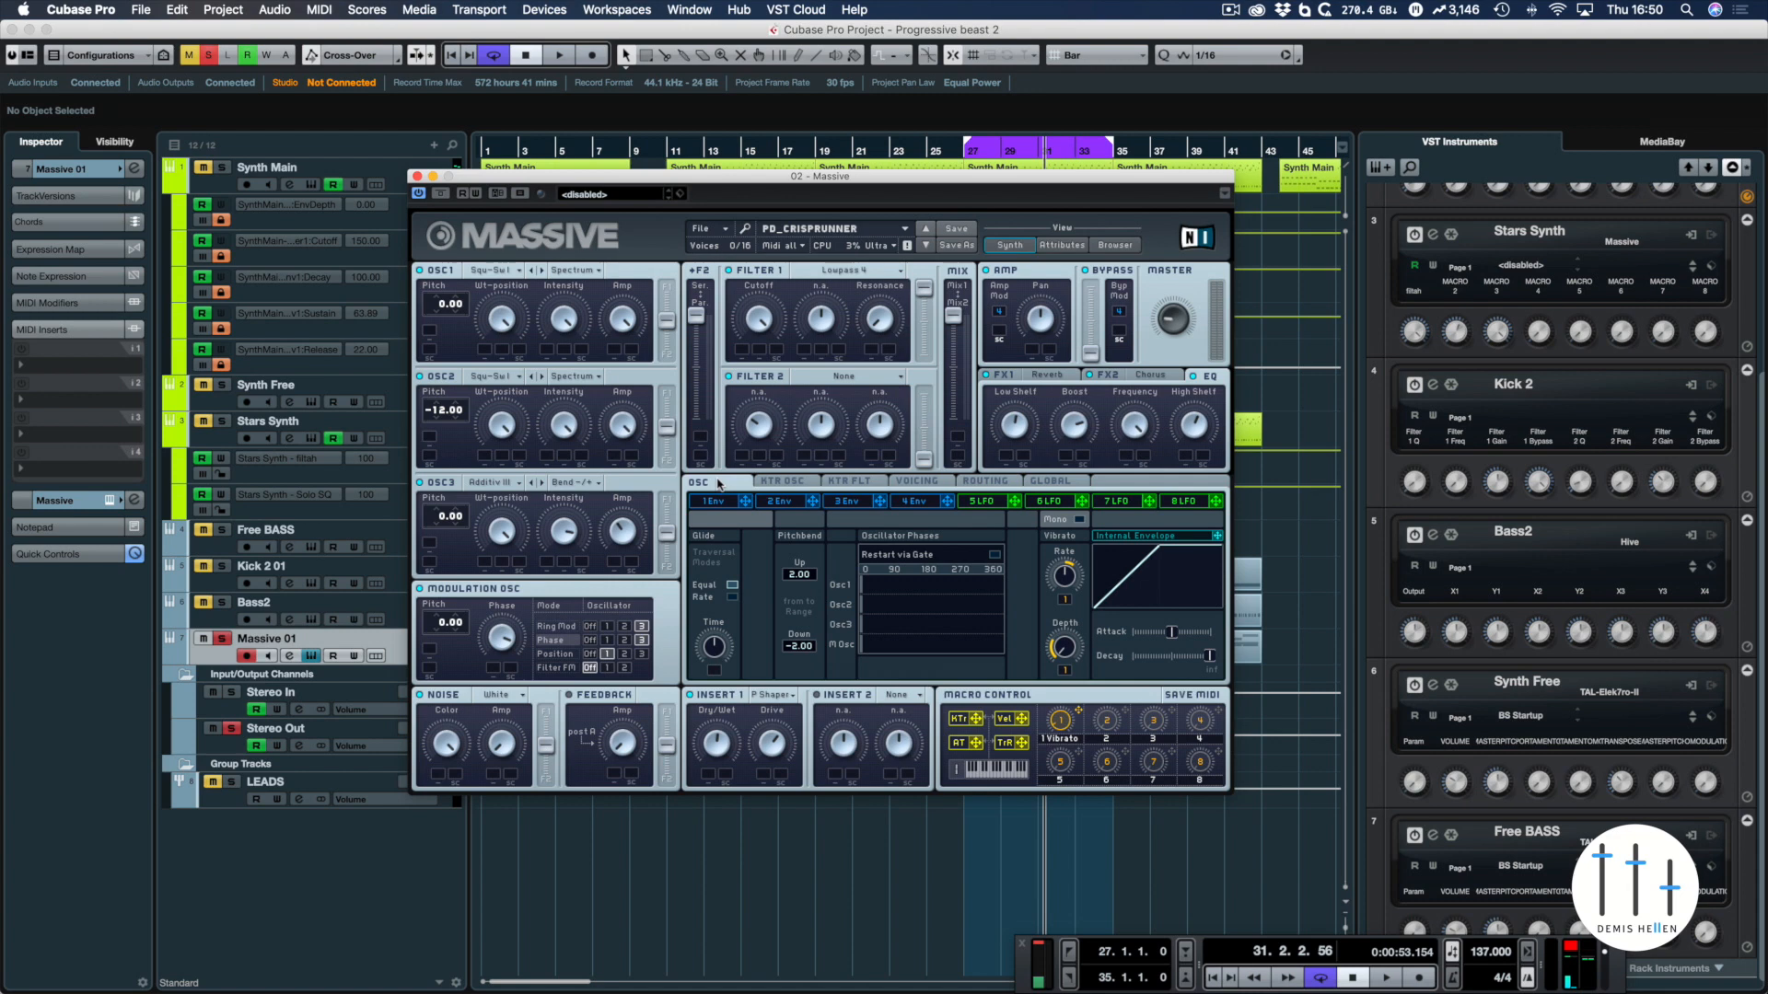
{"action": "left_click", "coordinate": [937, 482]}
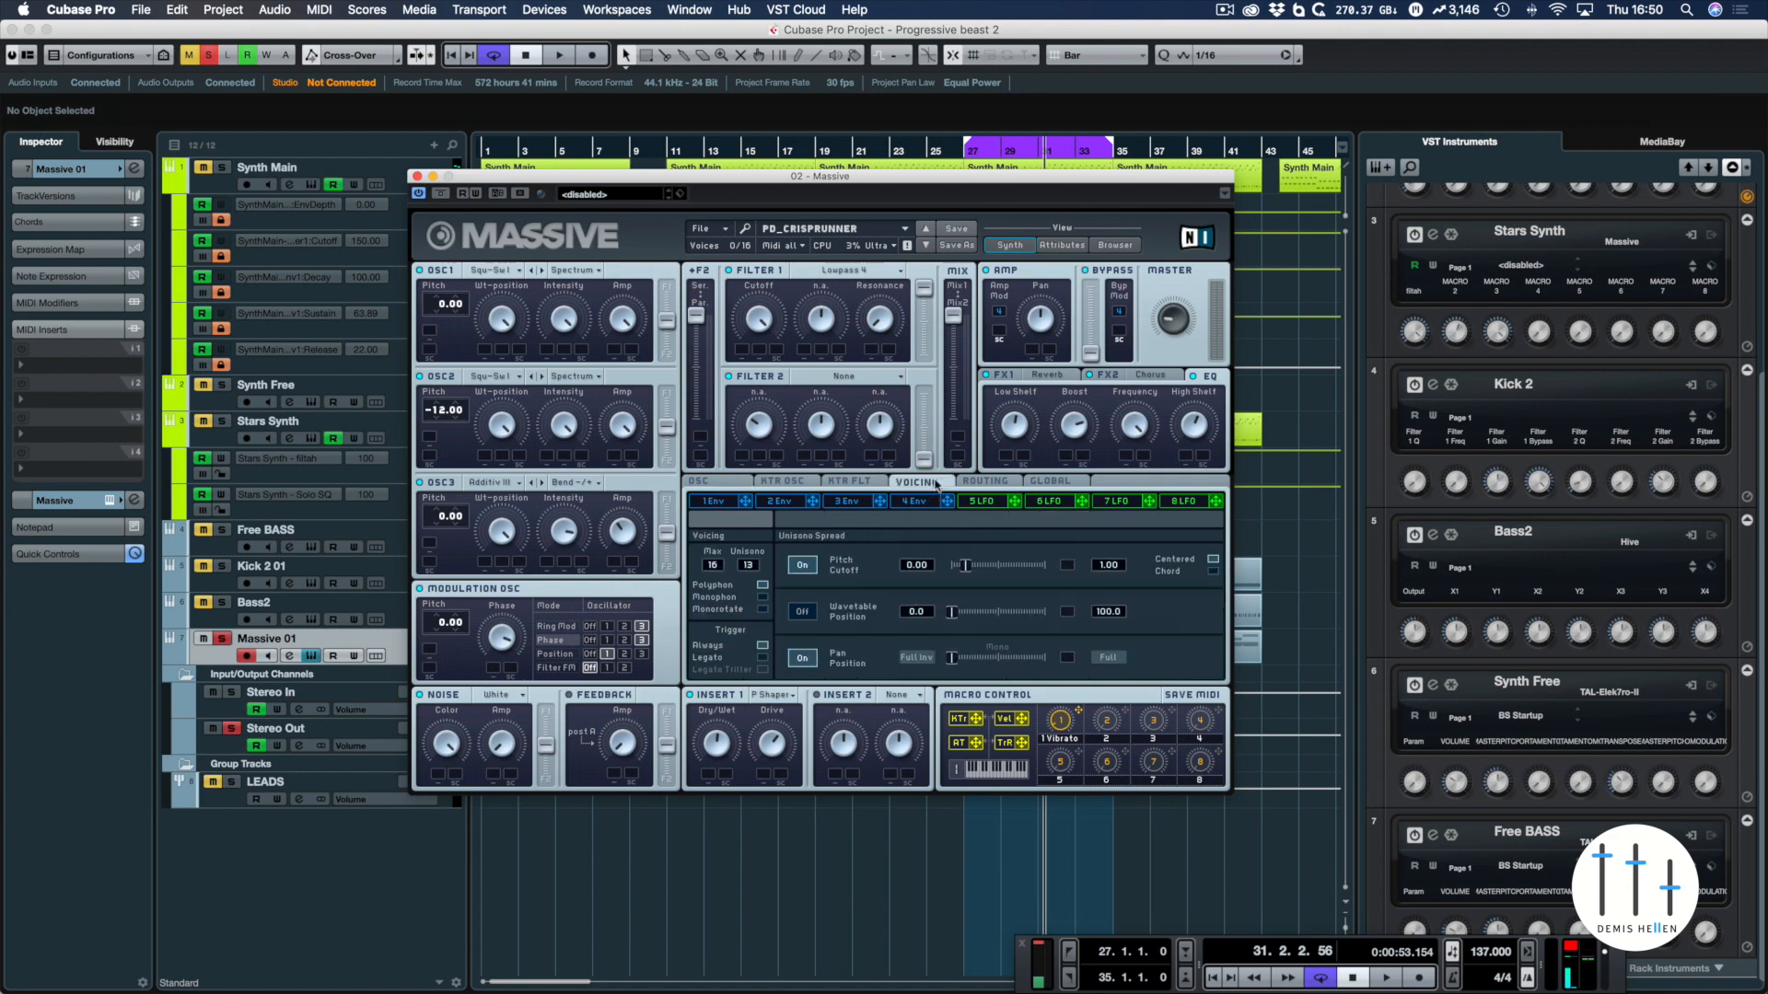
{"action": "left_click", "coordinate": [798, 566]}
{"action": "key", "text": "space"}
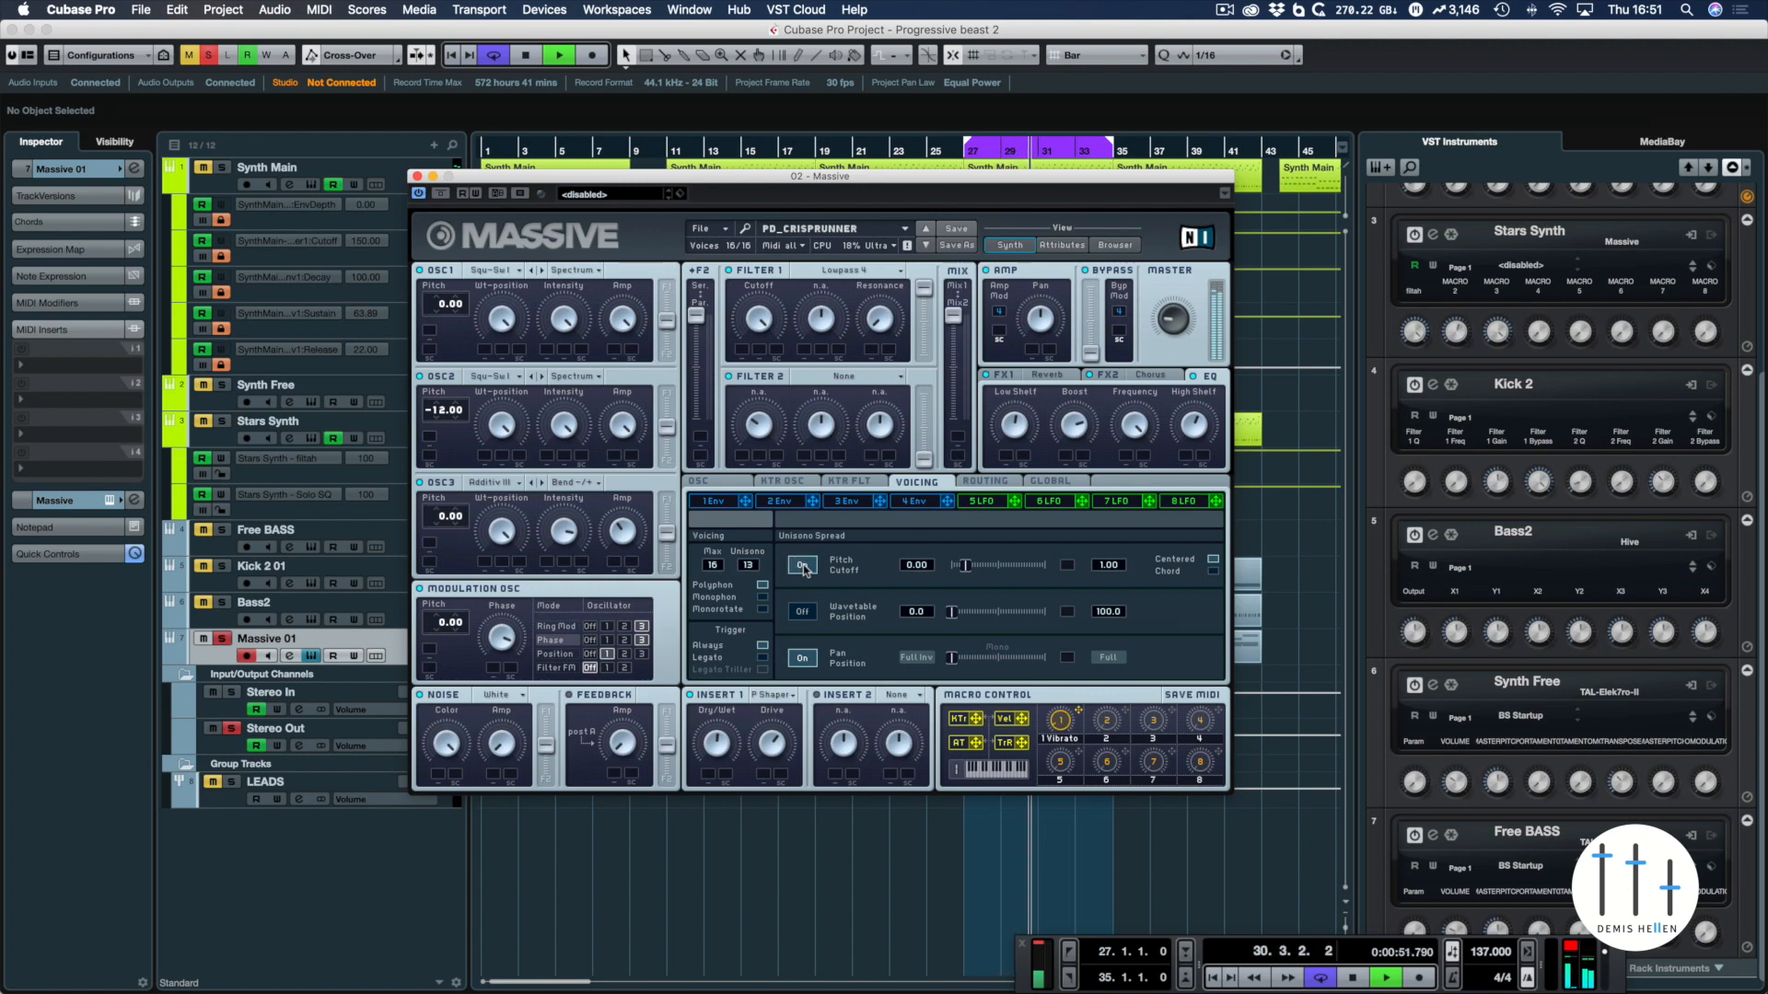
{"action": "key", "text": "space"}
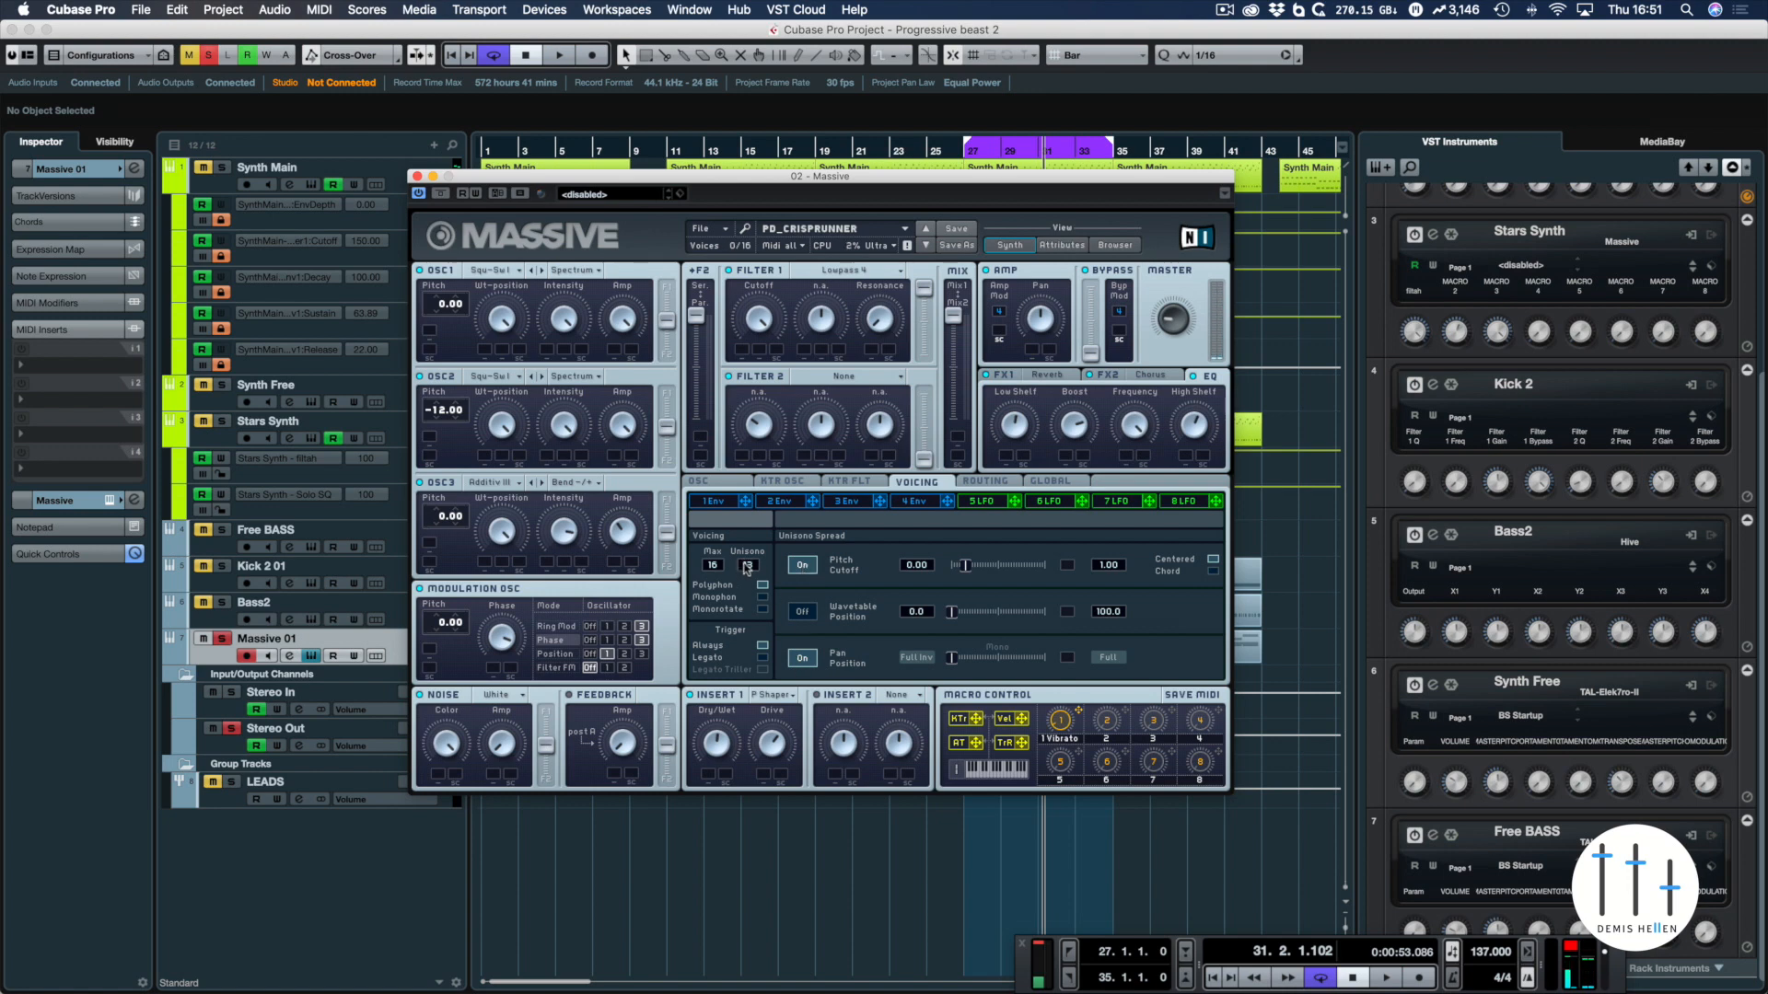
Switch the Pan Position unison spread off, audition the loop, and switch the spread back on
{"action": "left_click", "coordinate": [802, 659]}
{"action": "key", "text": "space"}
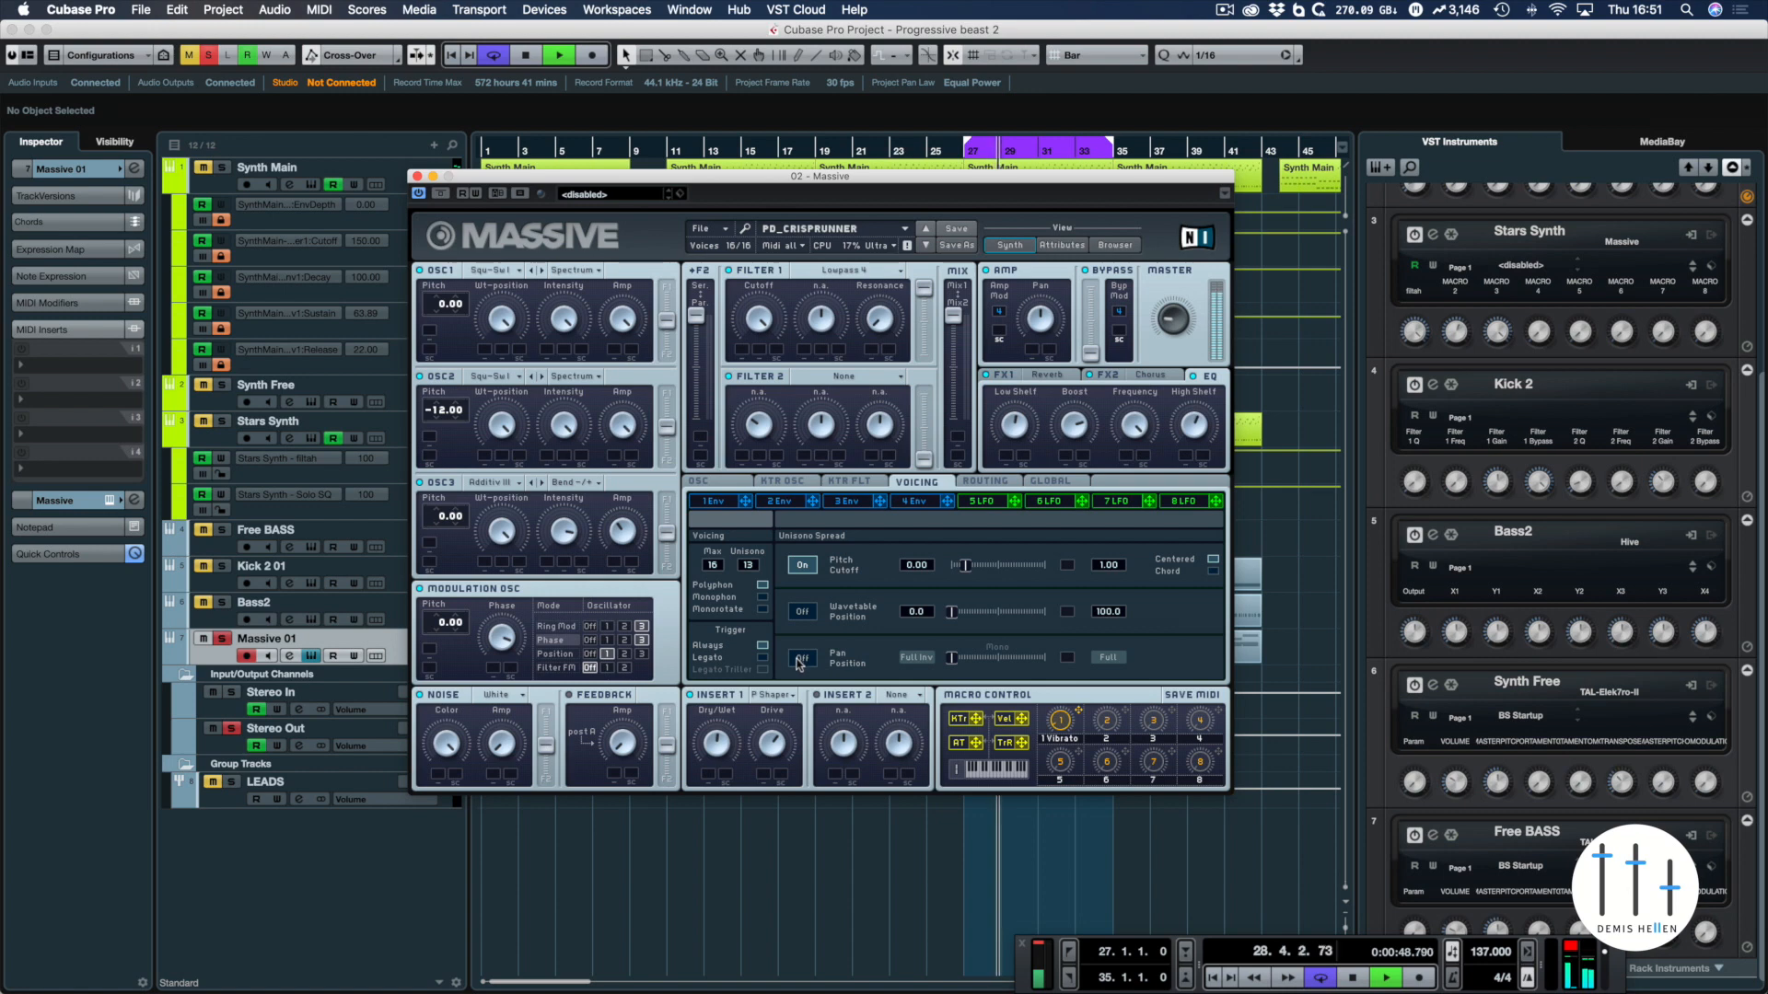
{"action": "left_click", "coordinate": [802, 660]}
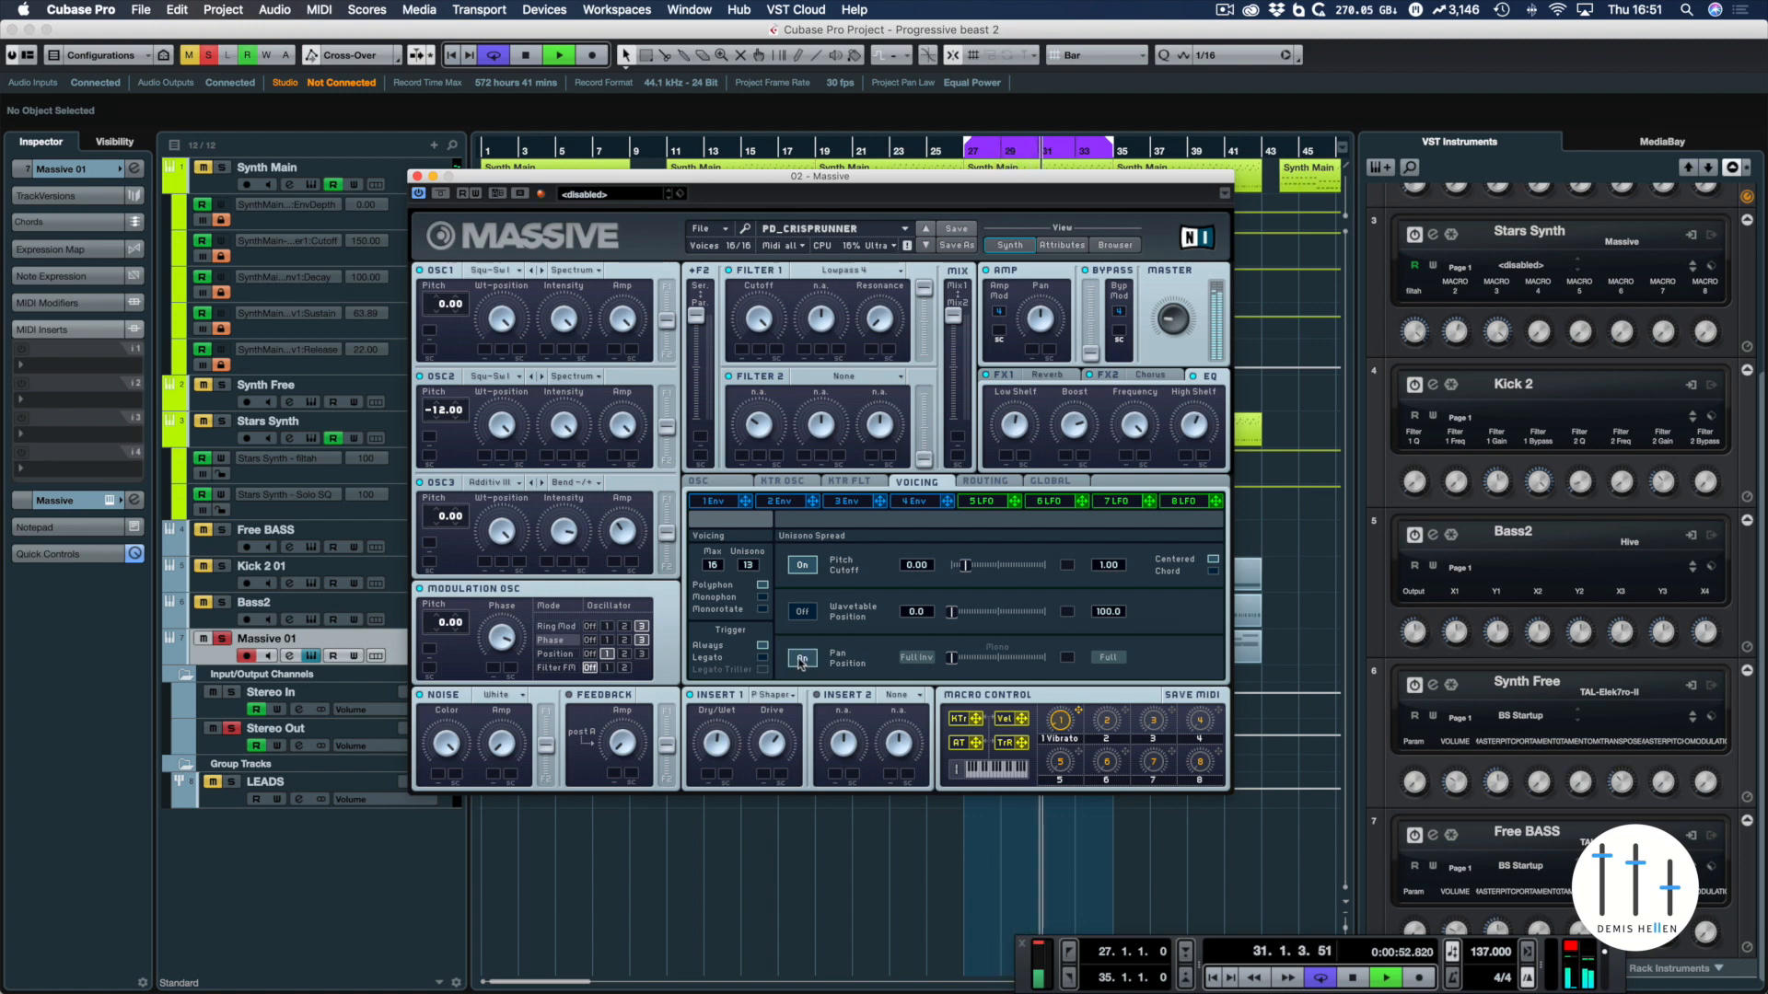
Finish auditioning the Pan Position unison spread, stop the loop, and bring up the general oscillator settings
{"action": "left_click_drag", "start_coordinate": [953, 659], "coordinate": [779, 660]}
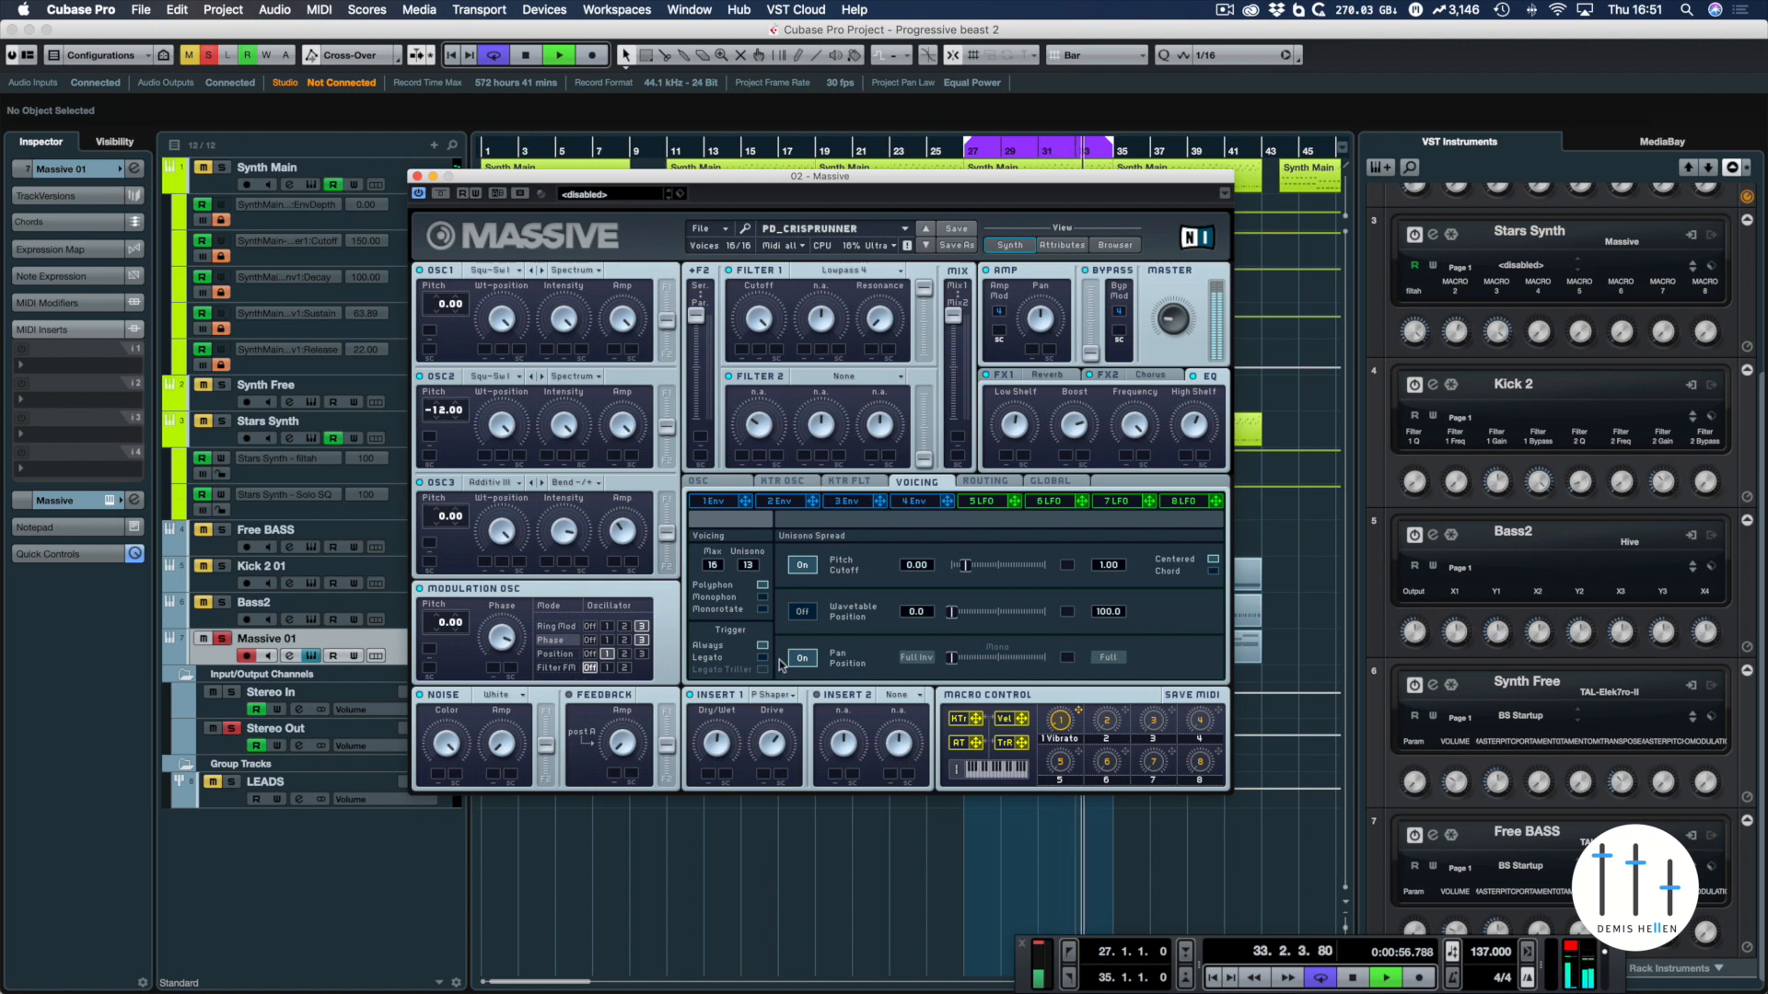
{"action": "key", "text": "space"}
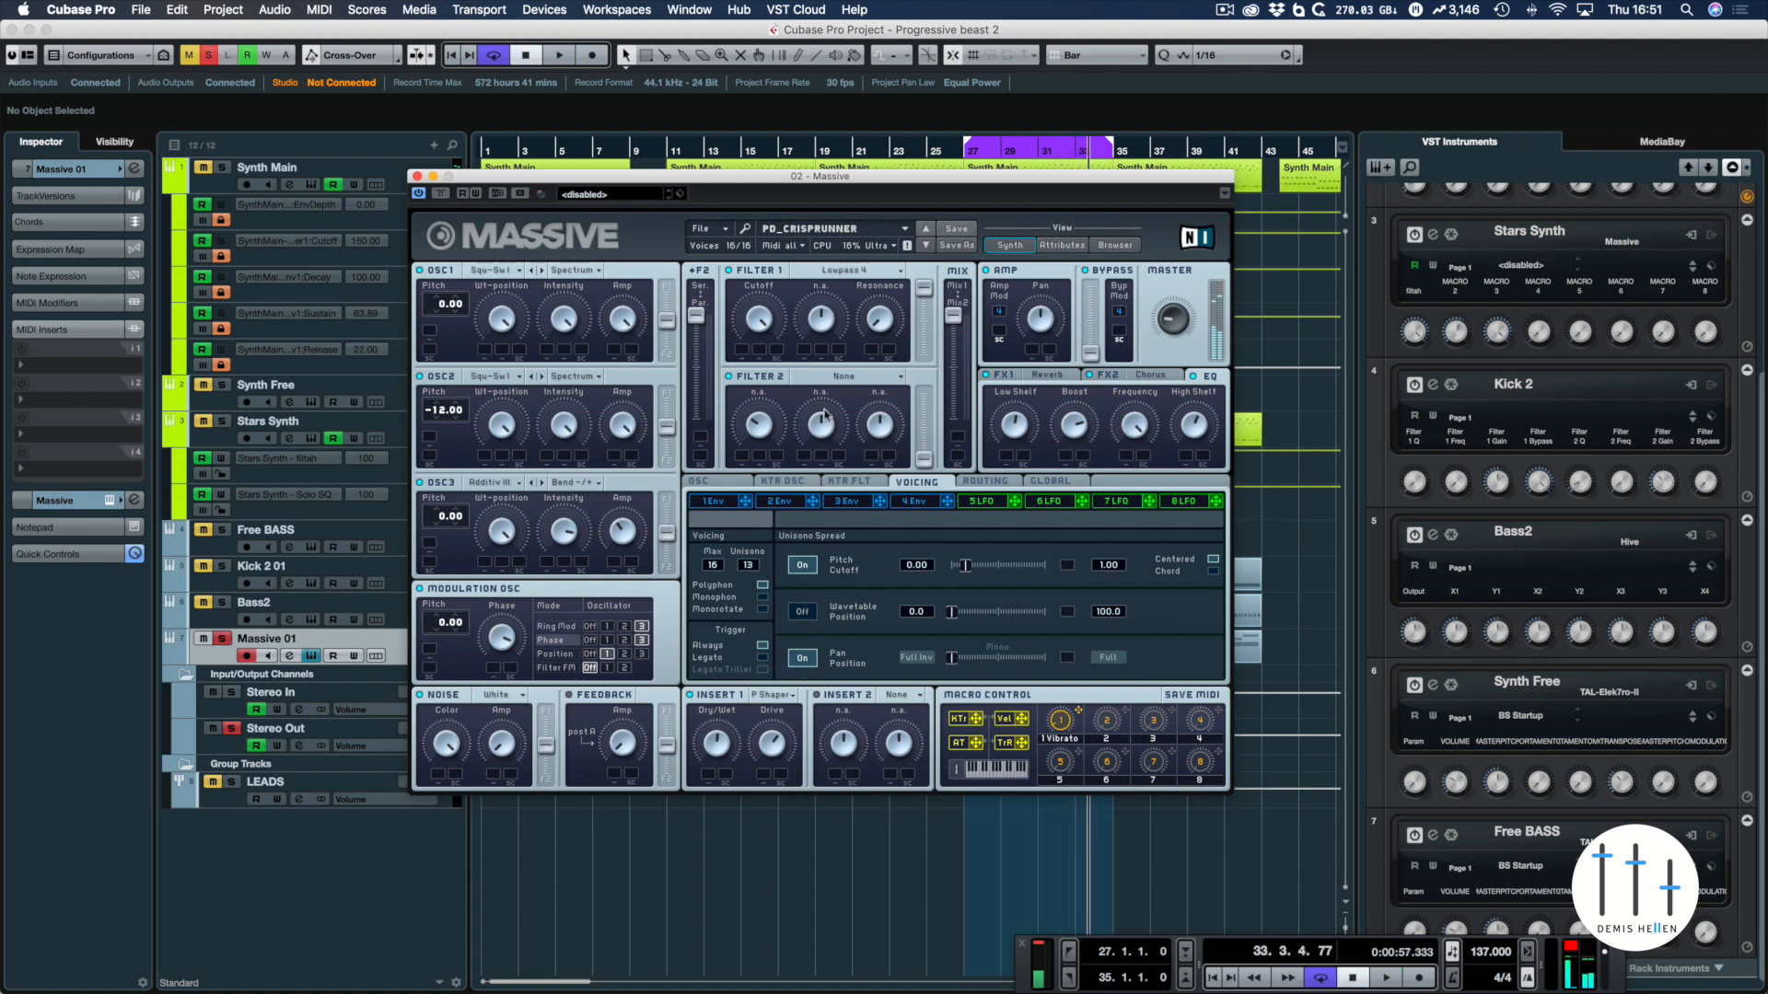
{"action": "left_click", "coordinate": [728, 481]}
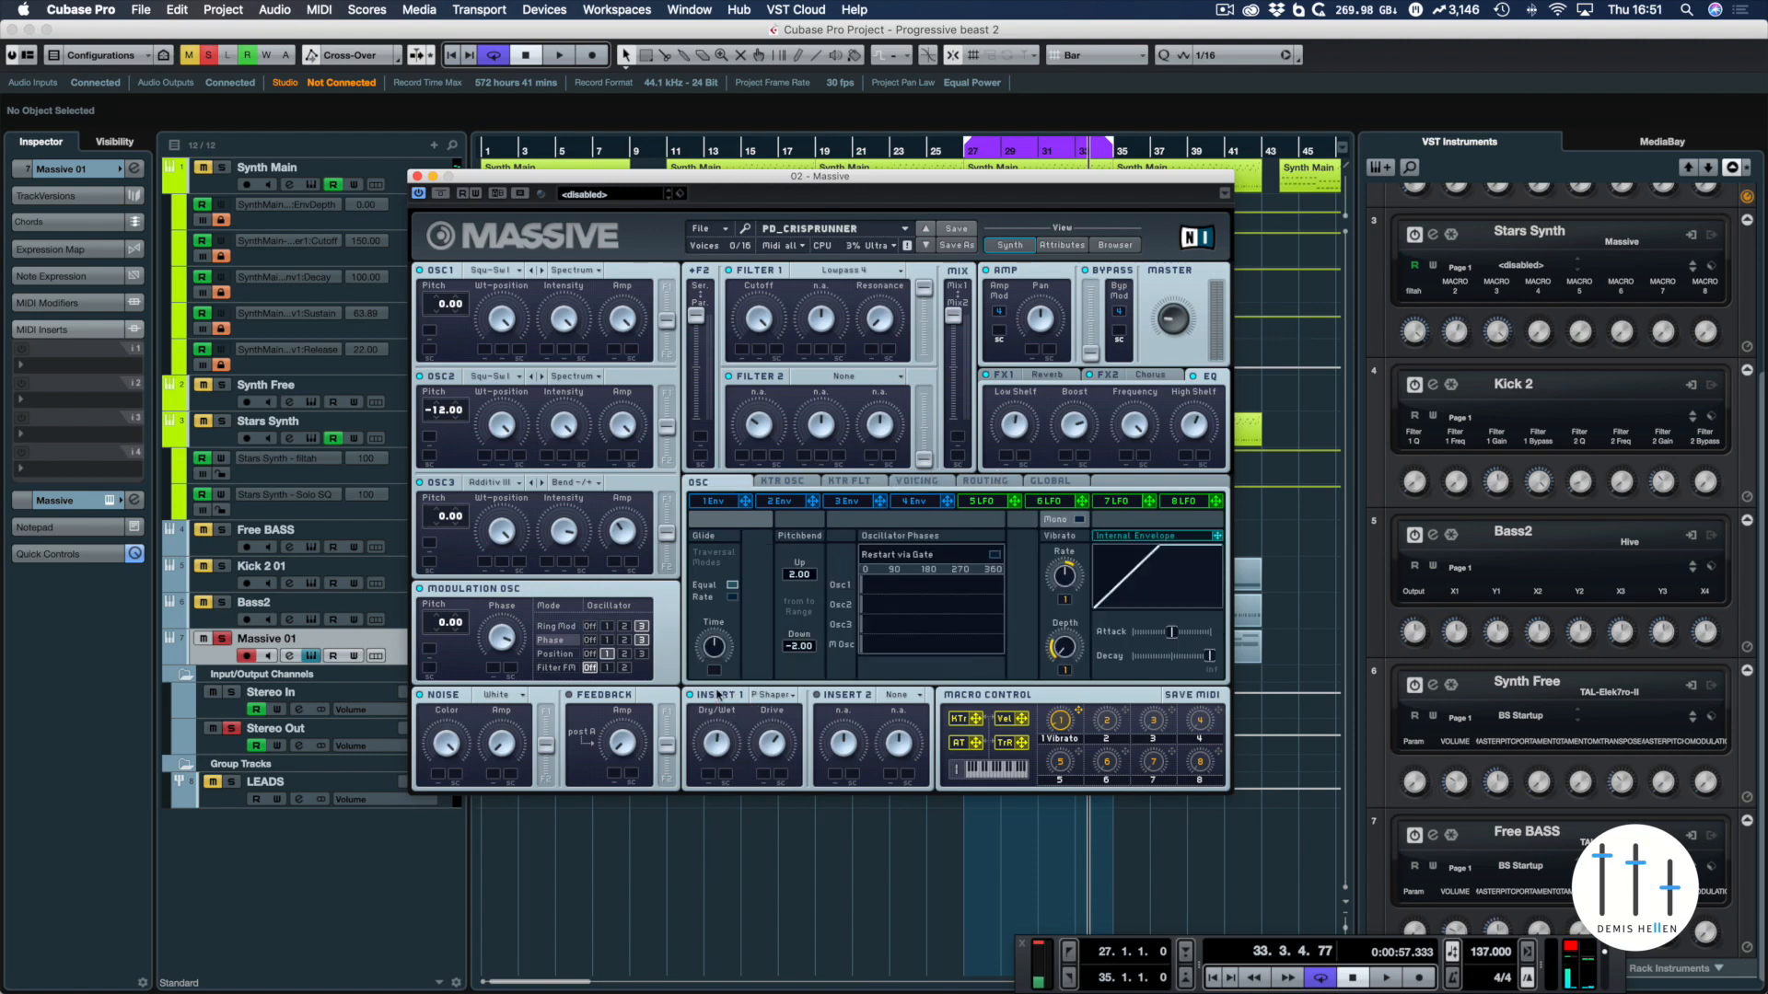
Show the Insert 1 effect choices, keep Parabolic Shaper selected, and look through the FX1 Reverb, FX2 Chorus and EQ settings
{"action": "left_click", "coordinate": [790, 696]}
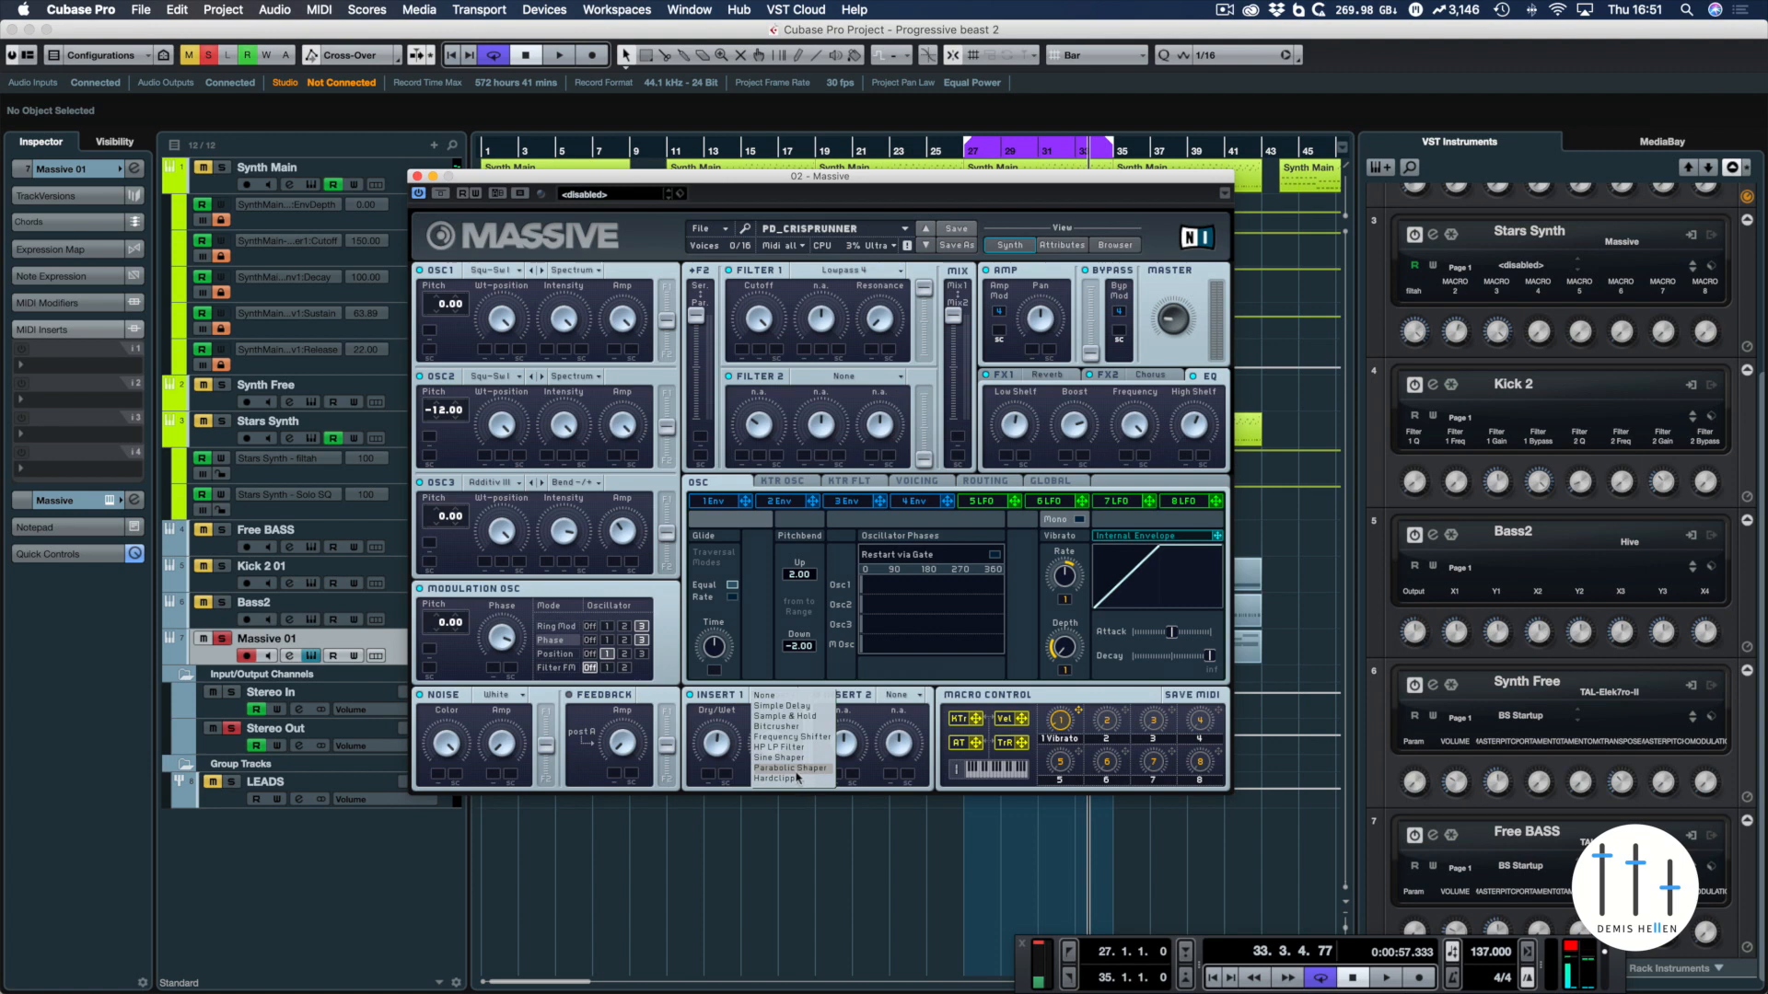
{"action": "left_click", "coordinate": [791, 768]}
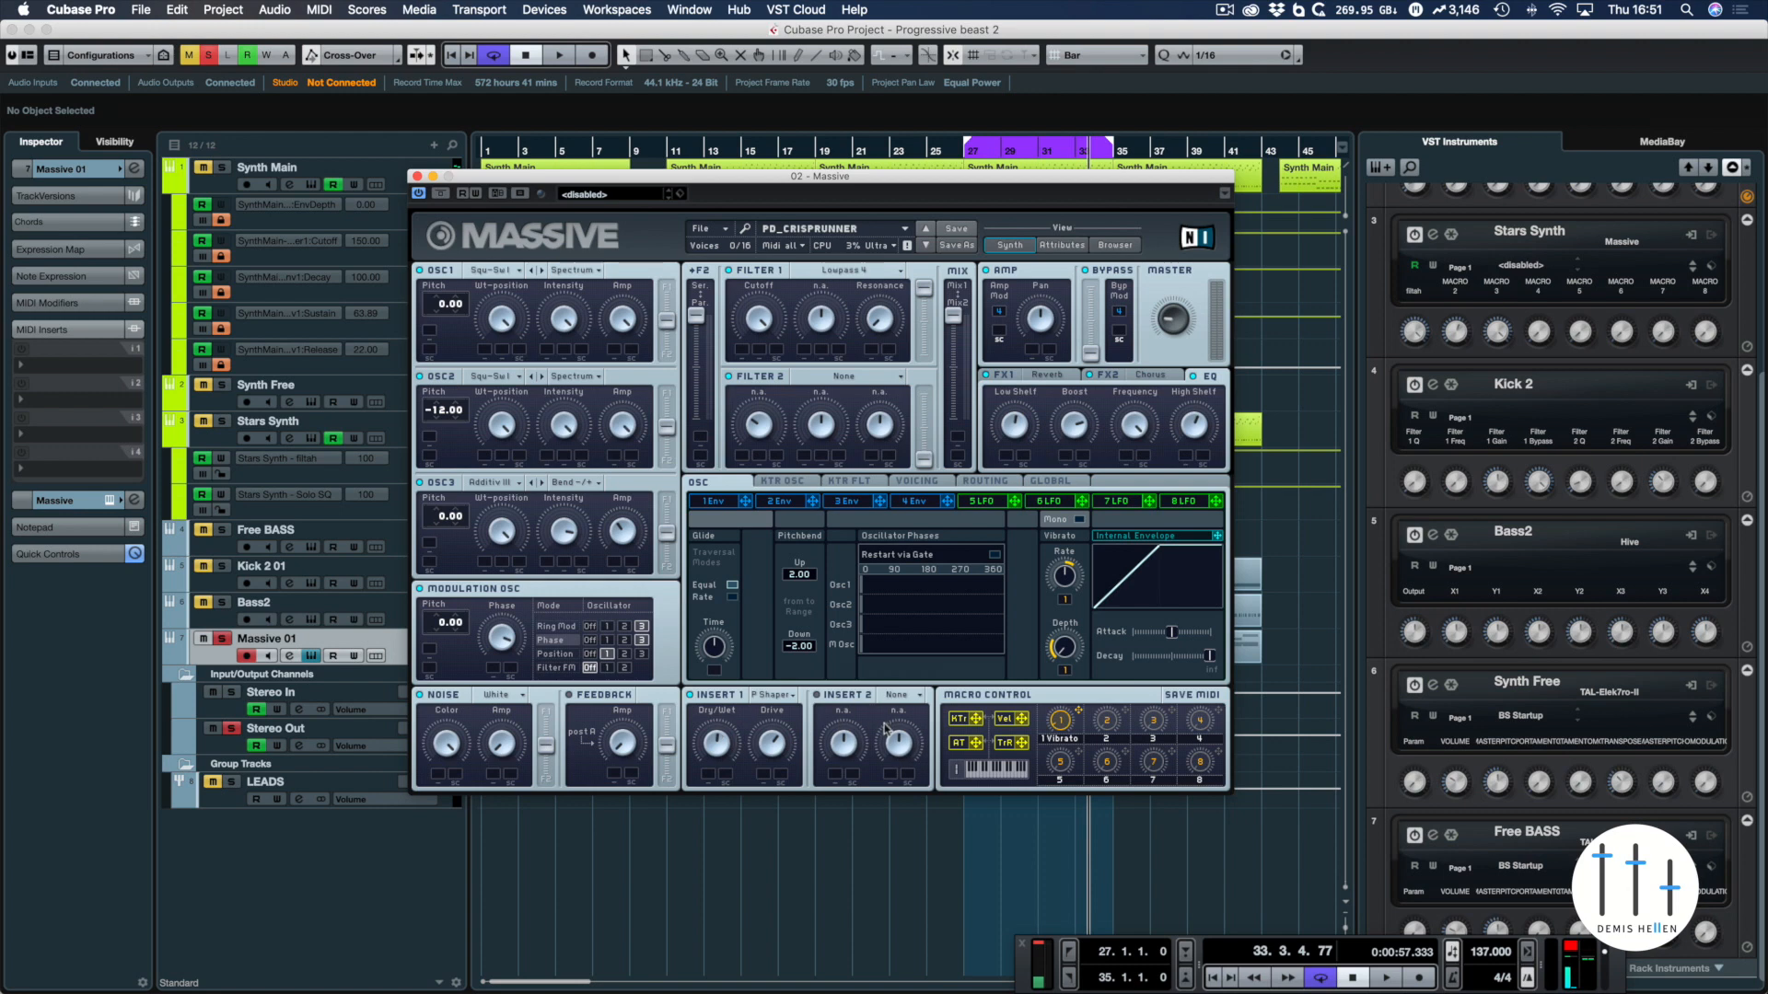
{"action": "left_click", "coordinate": [1049, 378]}
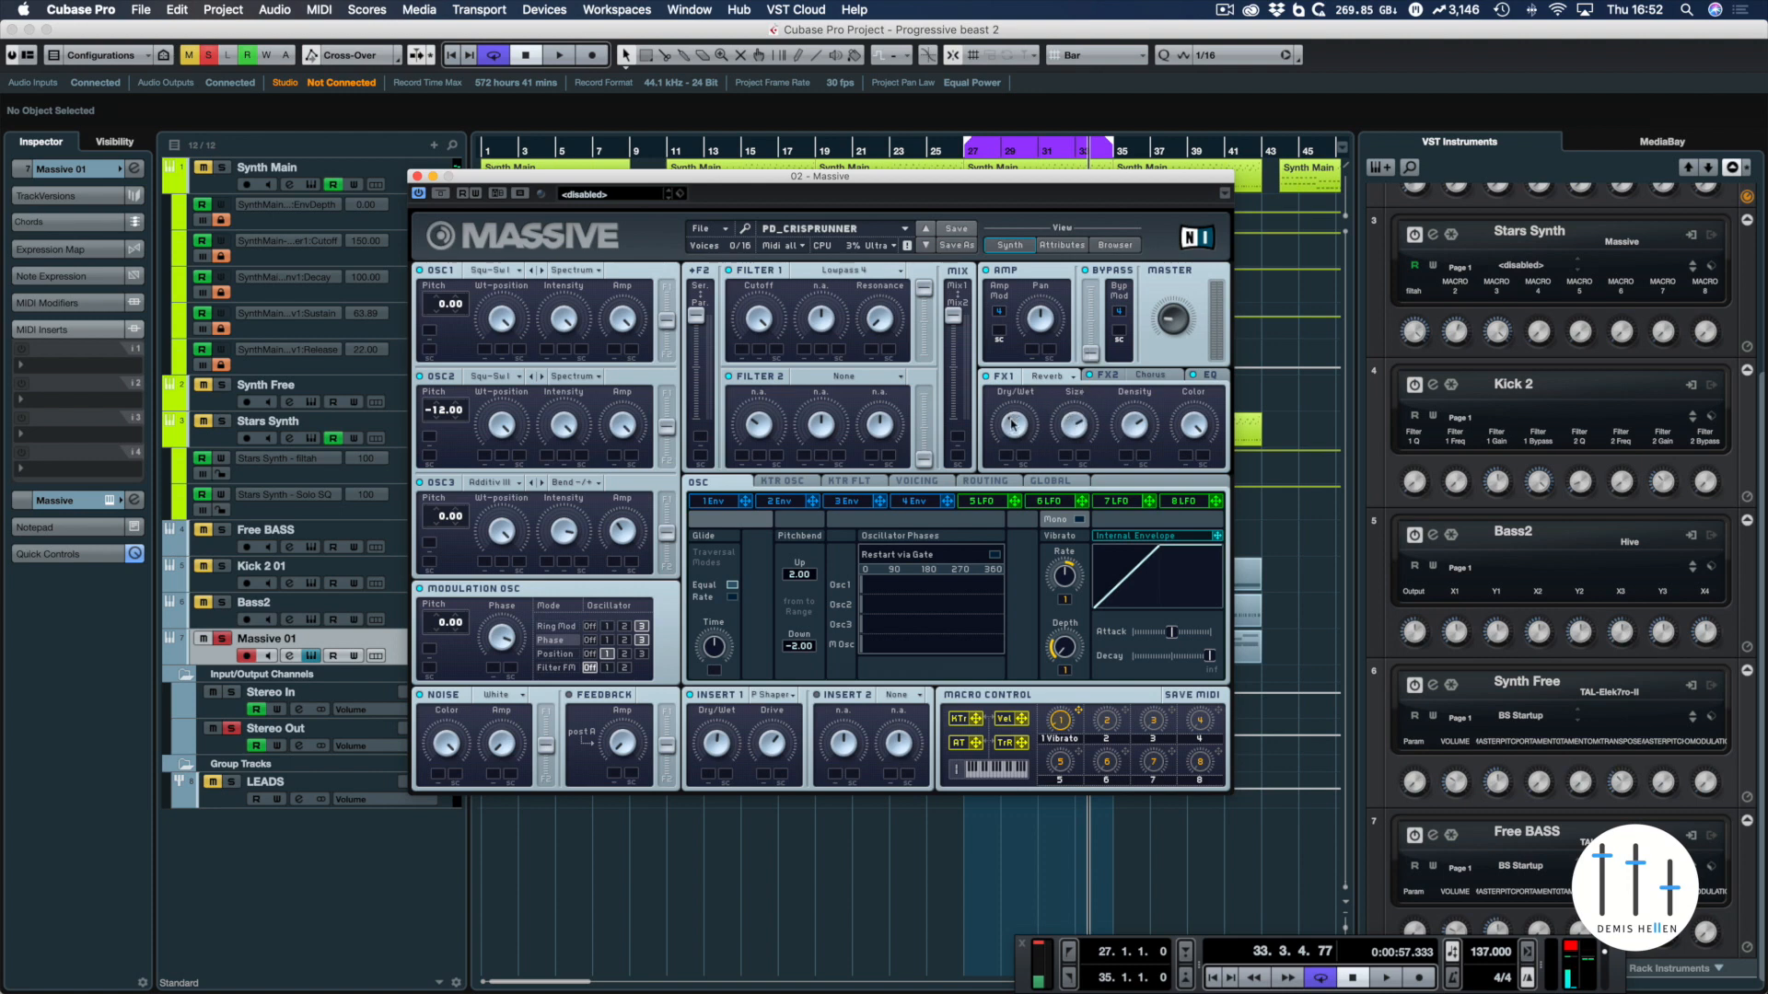
{"action": "left_click", "coordinate": [1147, 375]}
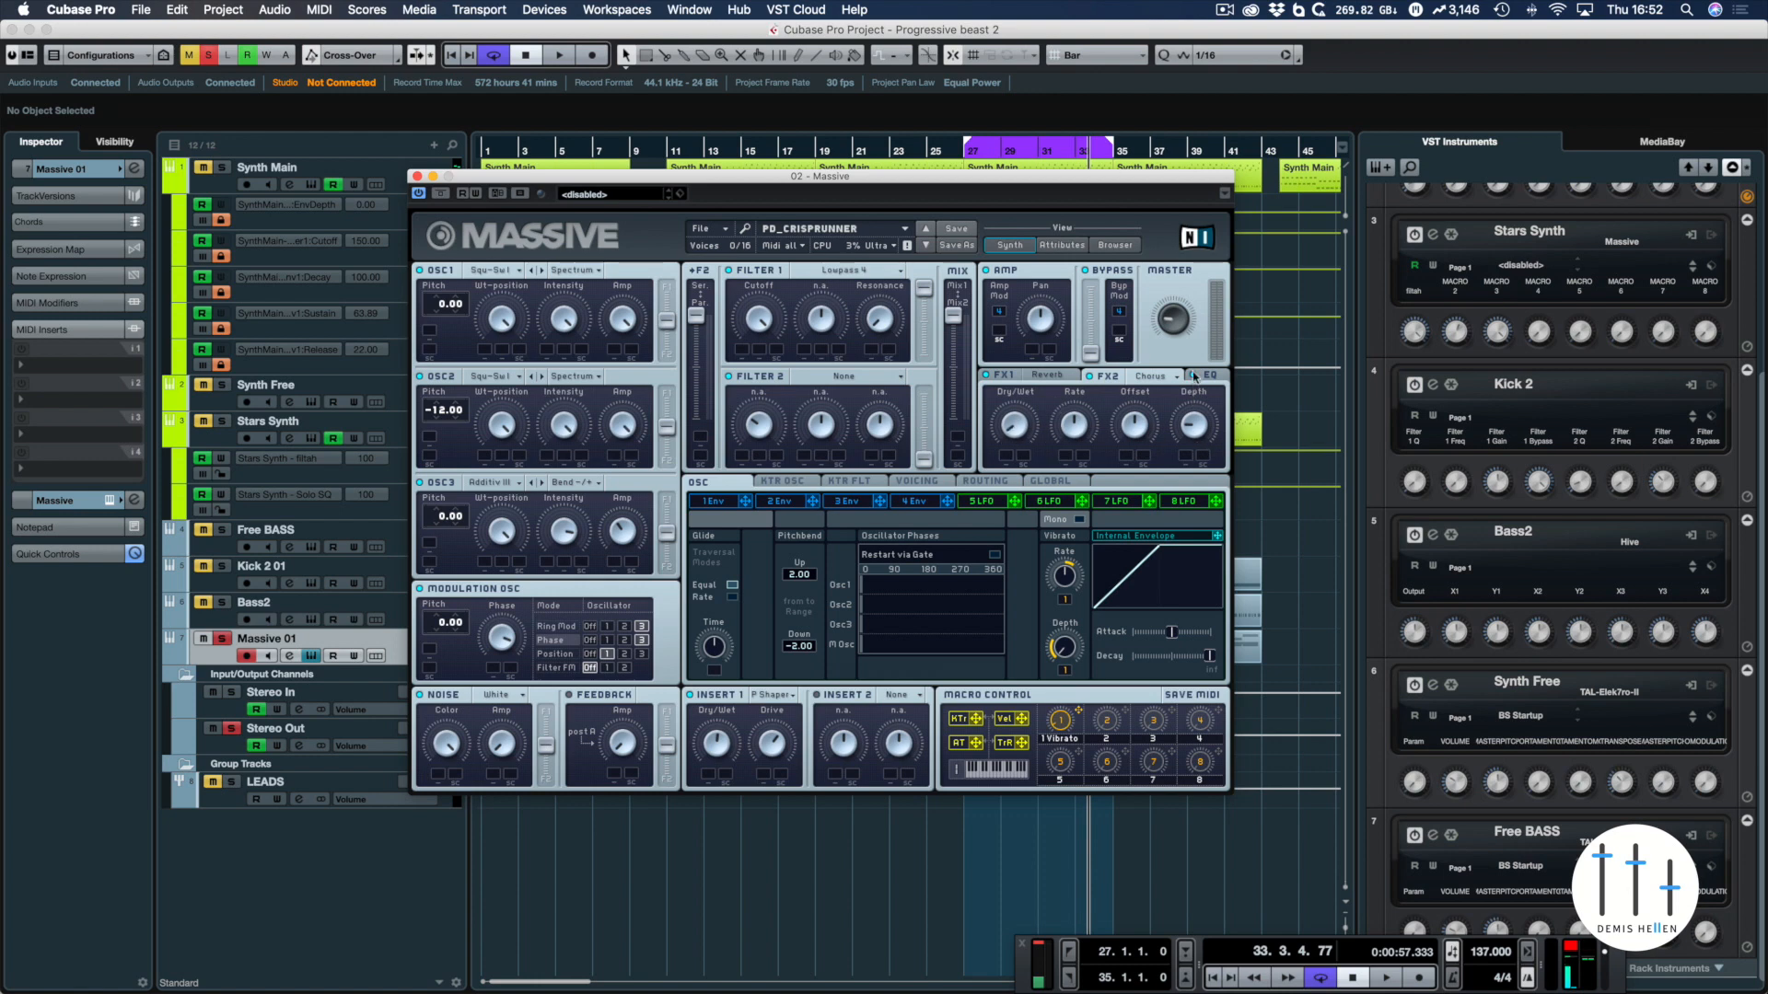
{"action": "left_click", "coordinate": [1209, 376]}
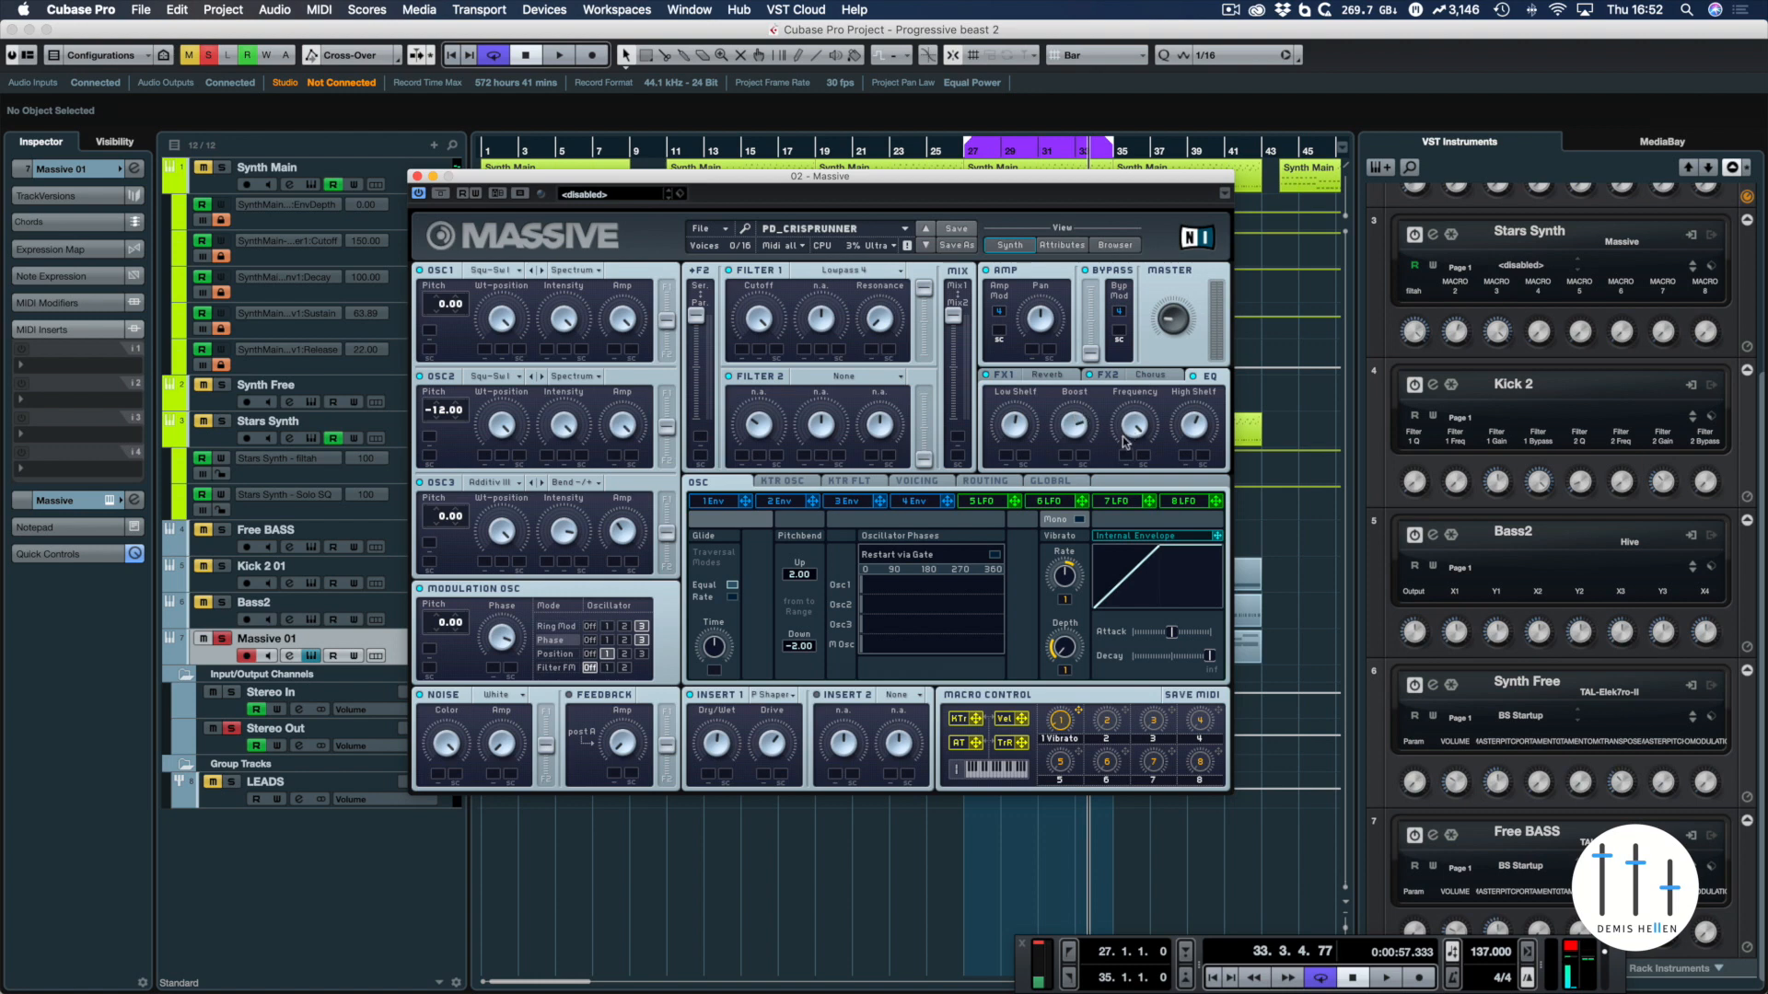
Solo the Synth Main track together with Massive 01 and audition both in the loop
{"action": "left_click", "coordinate": [221, 168]}
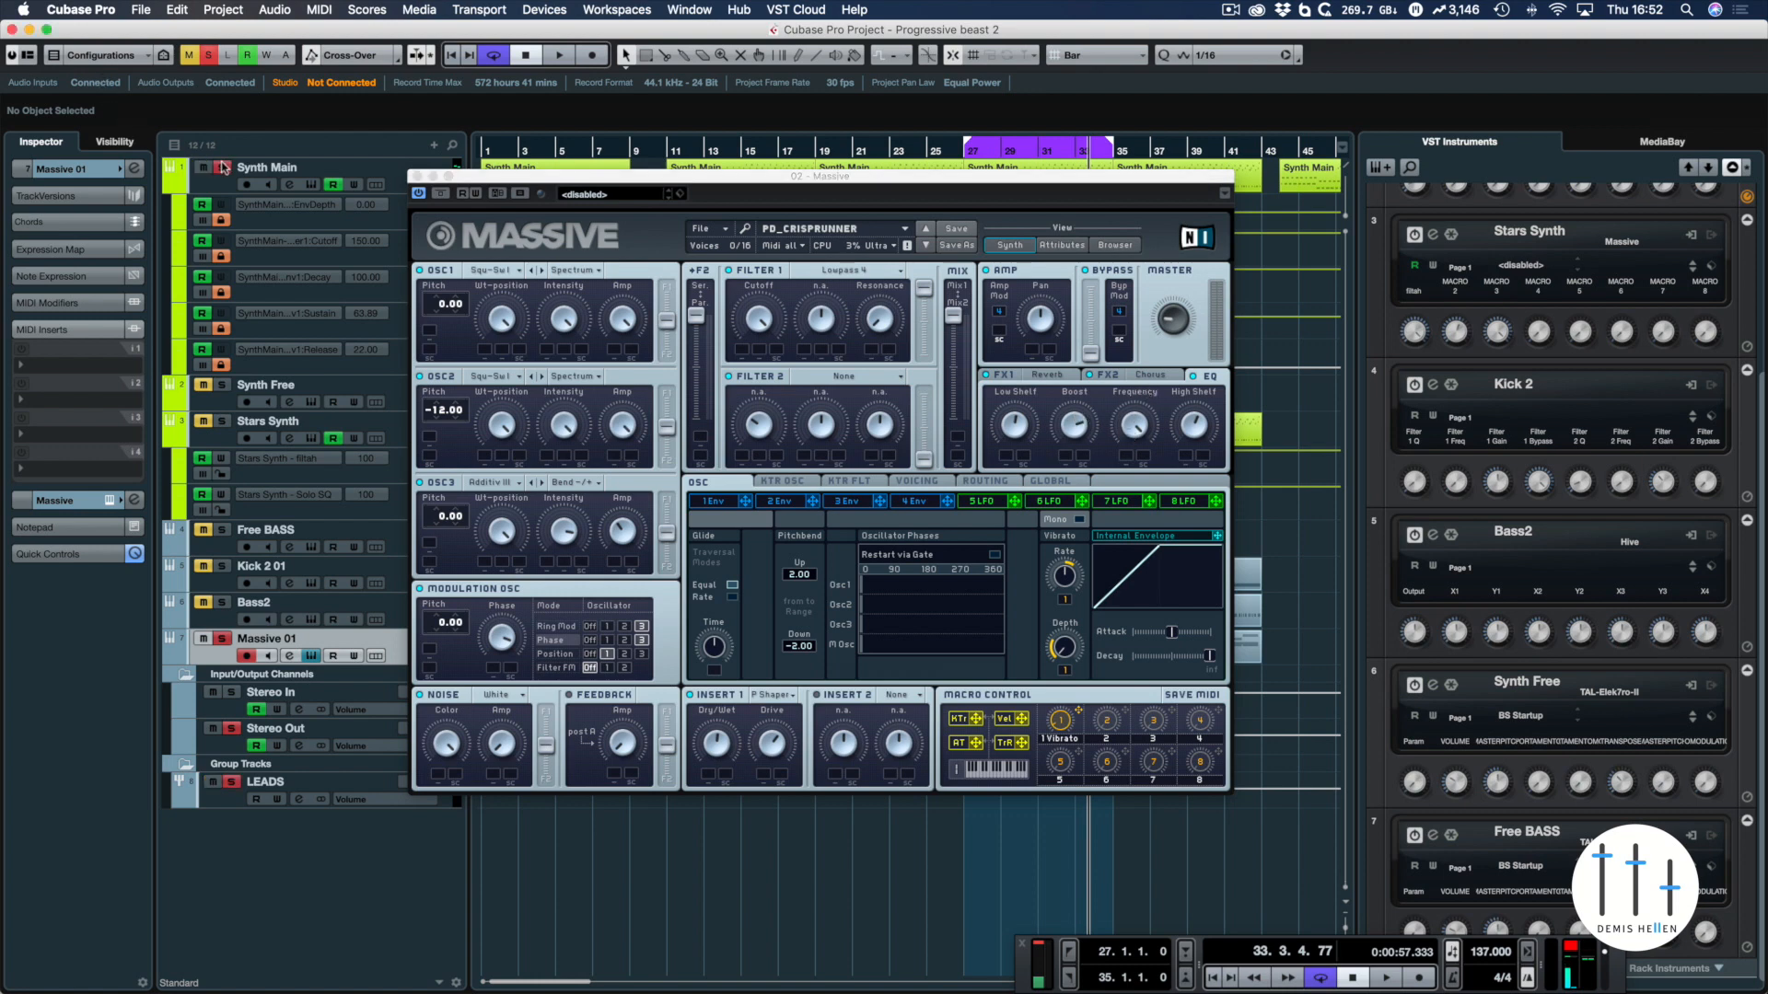
{"action": "key", "text": "space"}
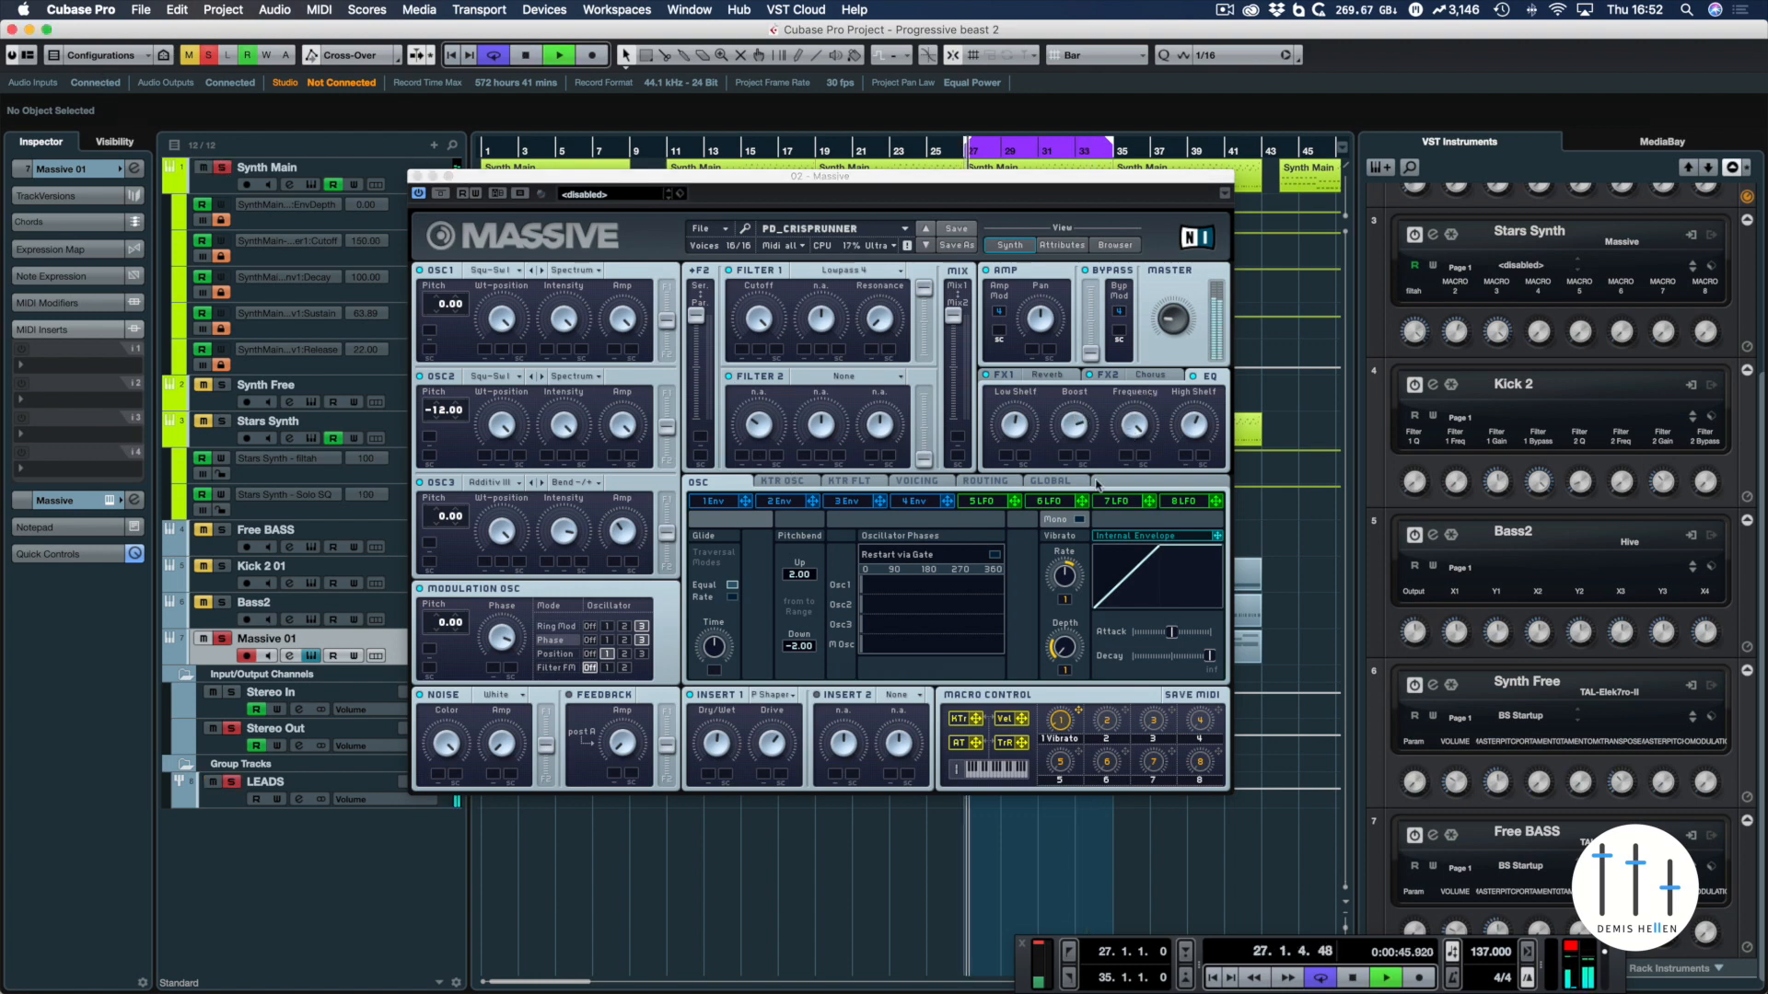
{"action": "left_click", "coordinate": [1122, 477]}
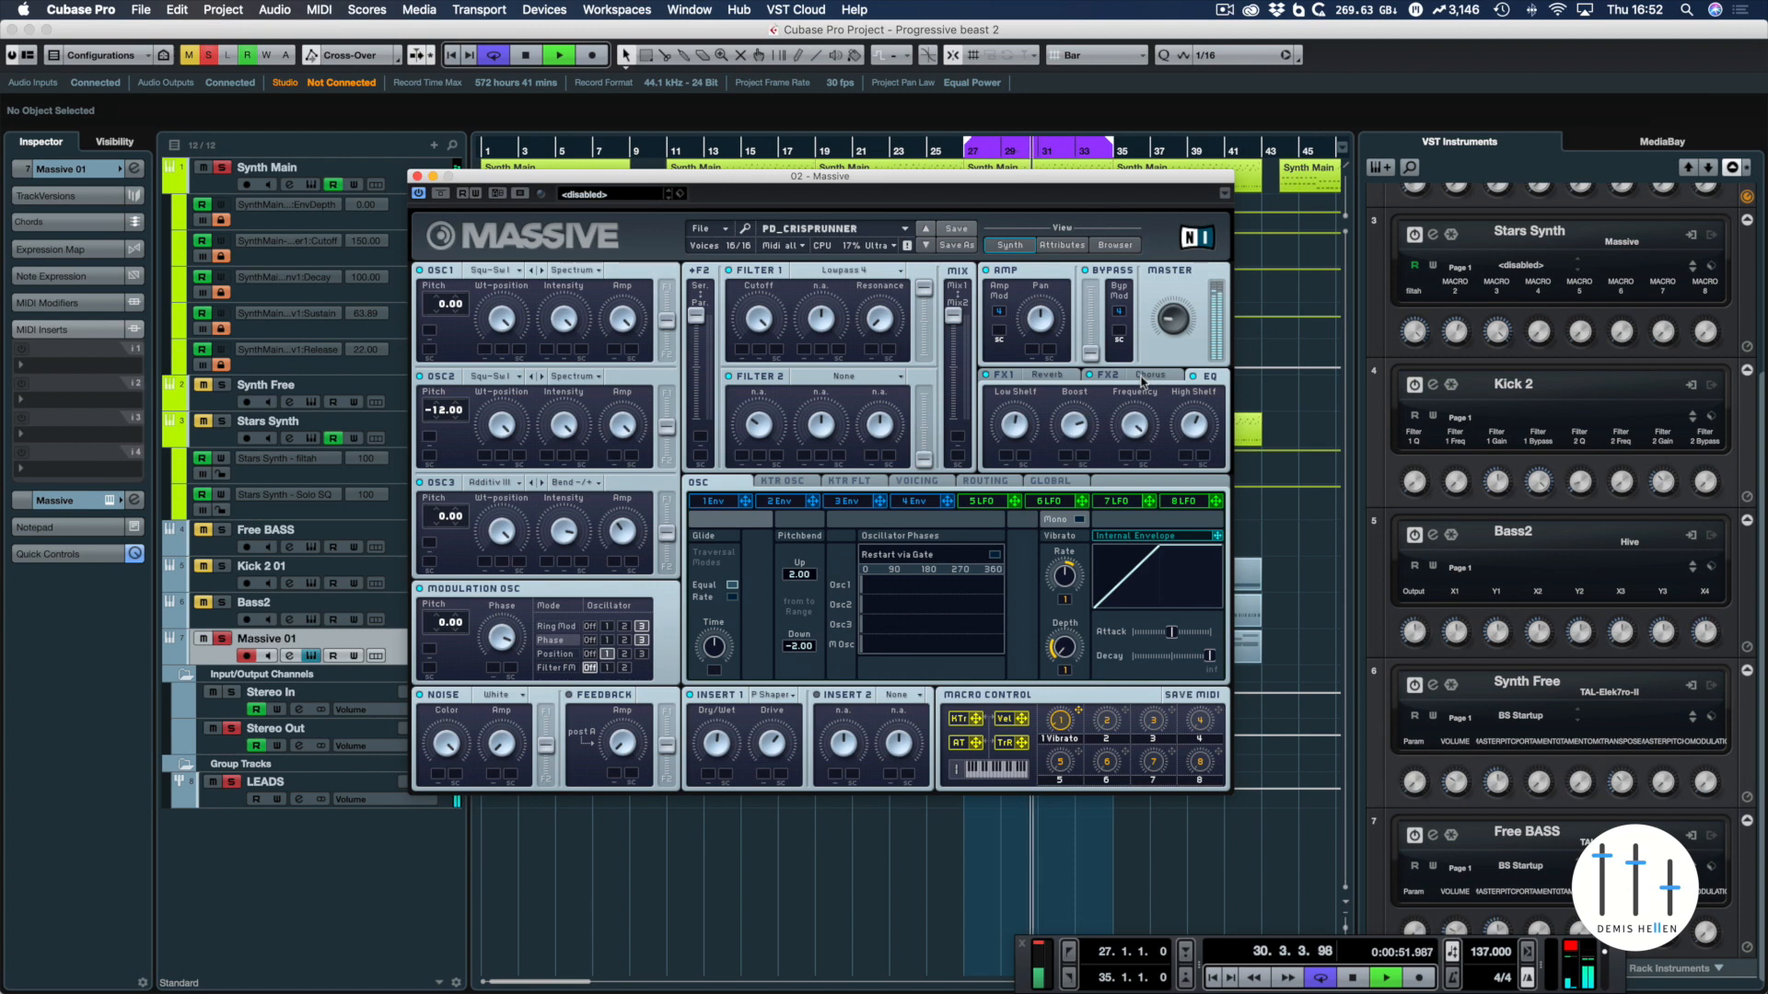
{"action": "key", "text": "space"}
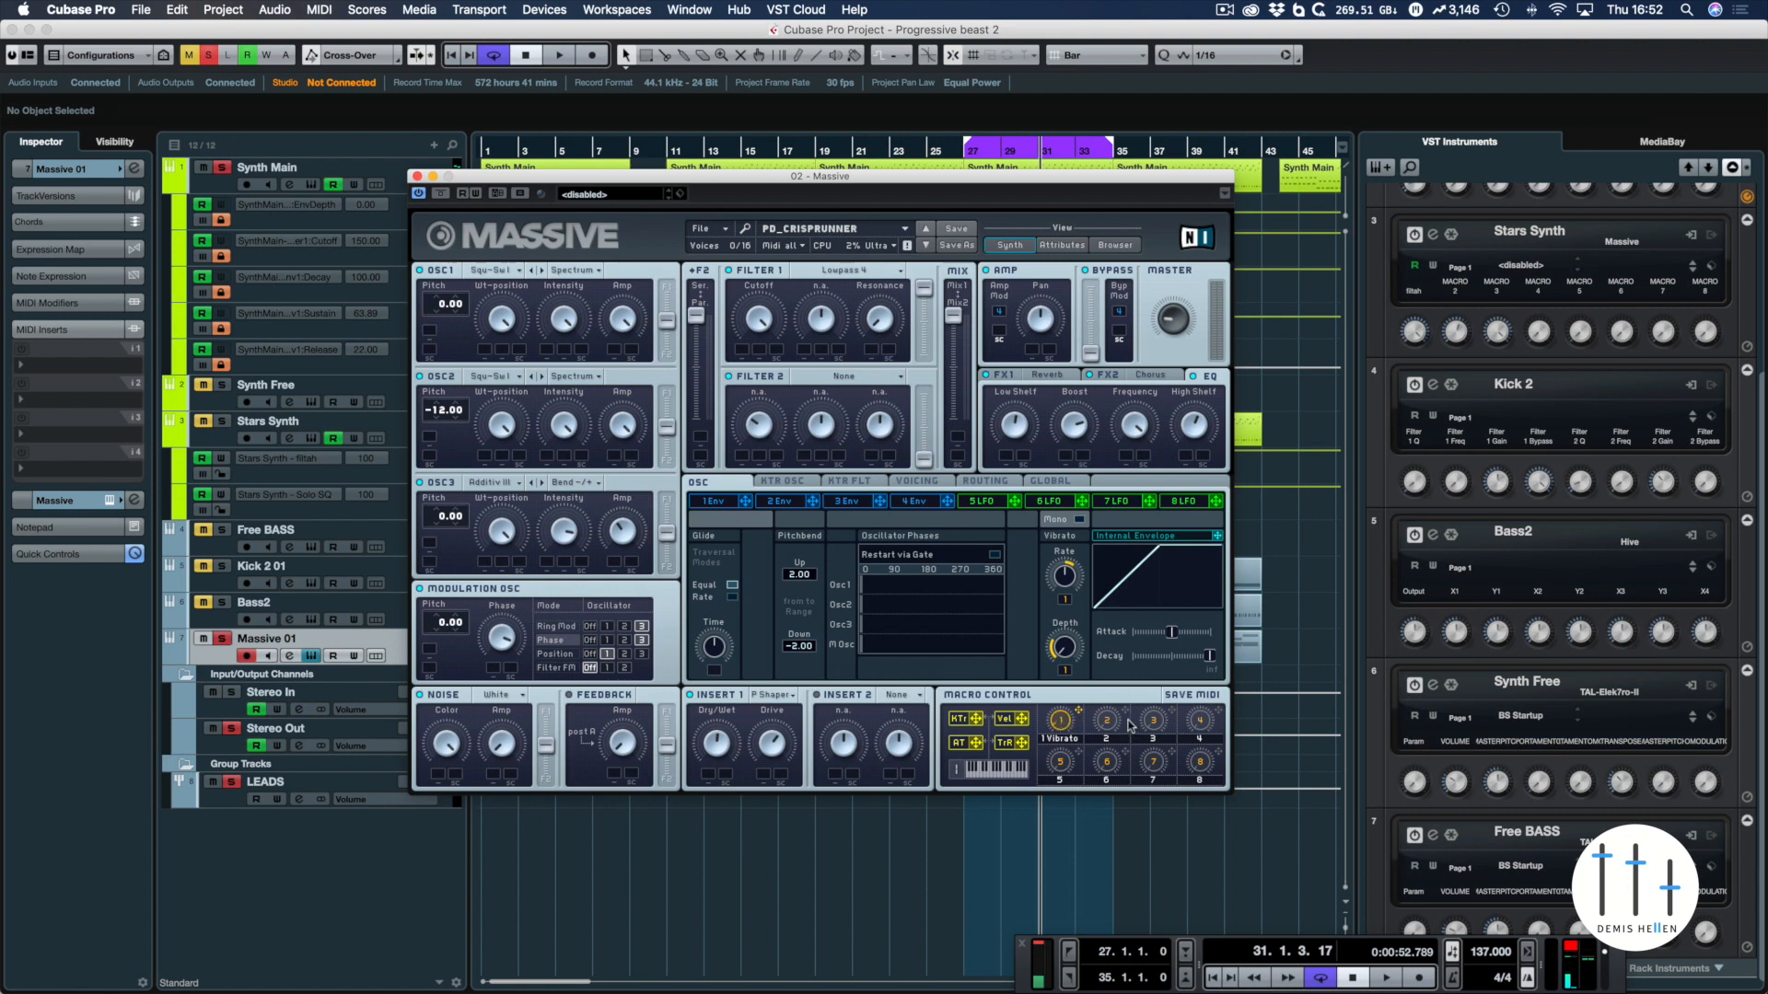
Assign macro control 2 to the Cutoff of Filter 1 and slightly lower the decay level of envelope 1
{"action": "left_click_drag", "start_coordinate": [1125, 714], "coordinate": [746, 440]}
{"action": "left_click", "coordinate": [715, 505]}
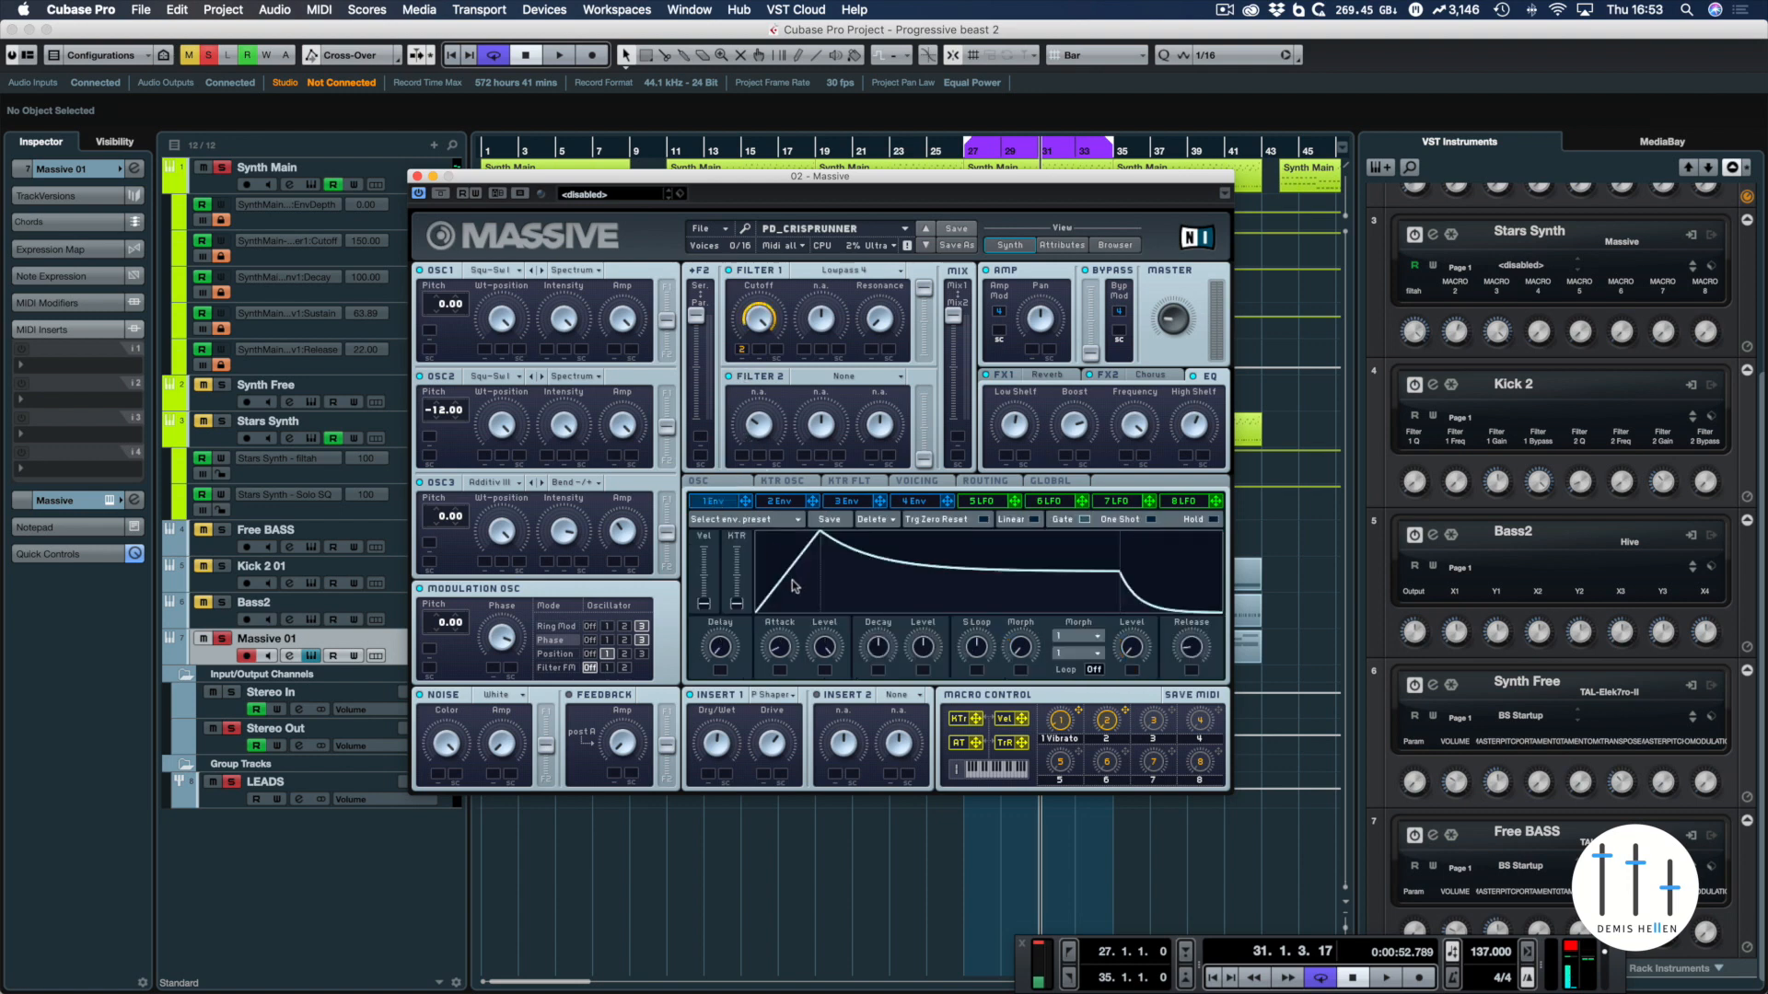
{"action": "mouse_move", "coordinate": [924, 642]}
{"action": "left_mouse_down"}
{"action": "mouse_move", "coordinate": [919, 684]}
{"action": "mouse_move", "coordinate": [924, 650]}
{"action": "left_mouse_up"}
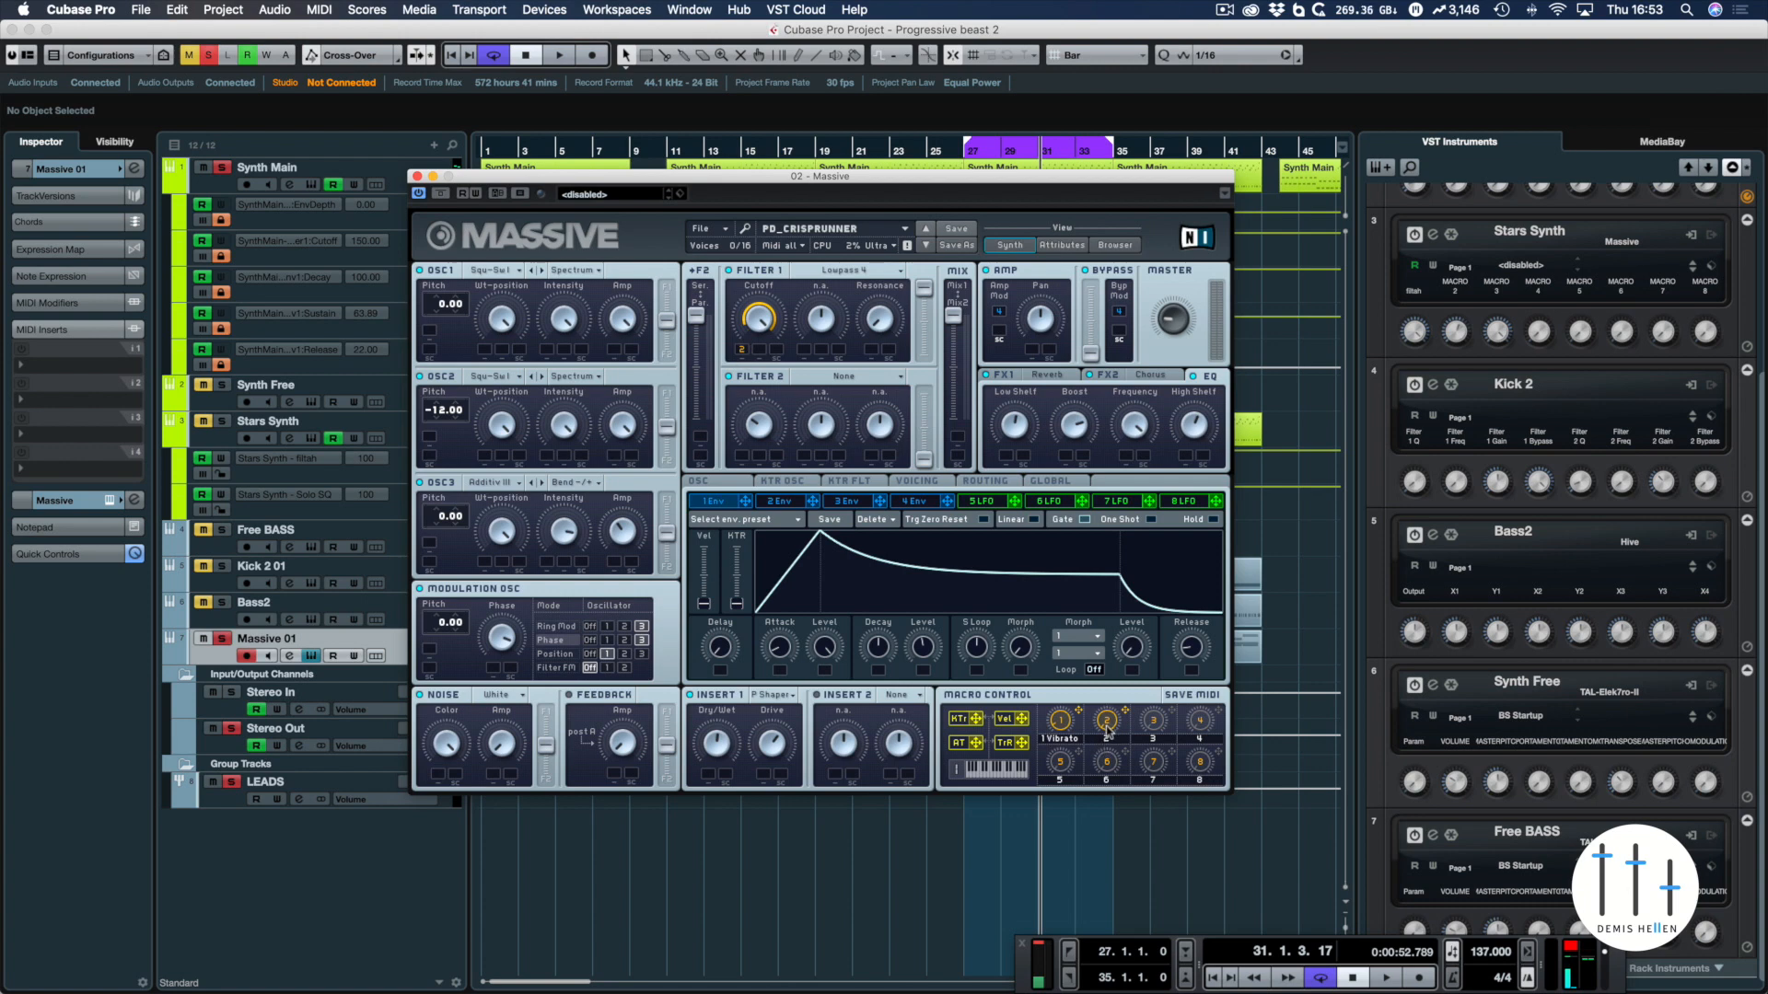
Take Synth Main out of solo and audition the loop from its start while trying out macro control 2
{"action": "key", "text": "space"}
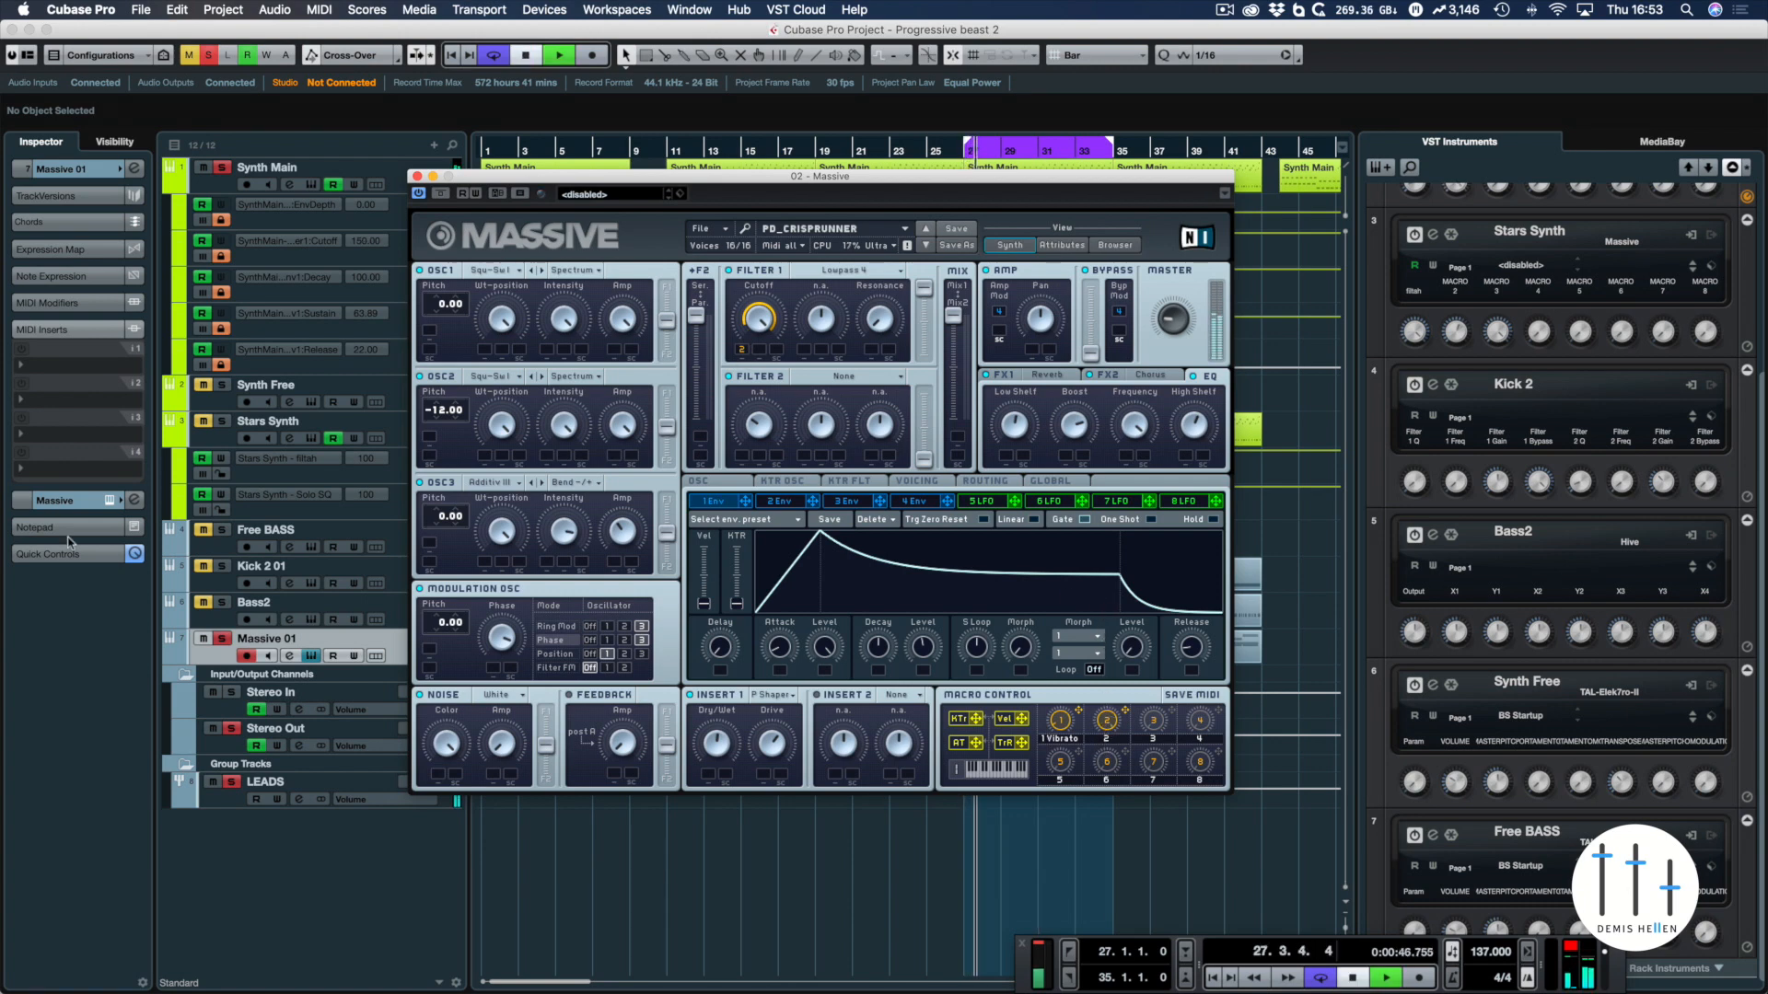
{"action": "key", "text": "space"}
{"action": "left_click", "coordinate": [222, 169]}
{"action": "key", "text": "KP_1"}
{"action": "key", "text": "space"}
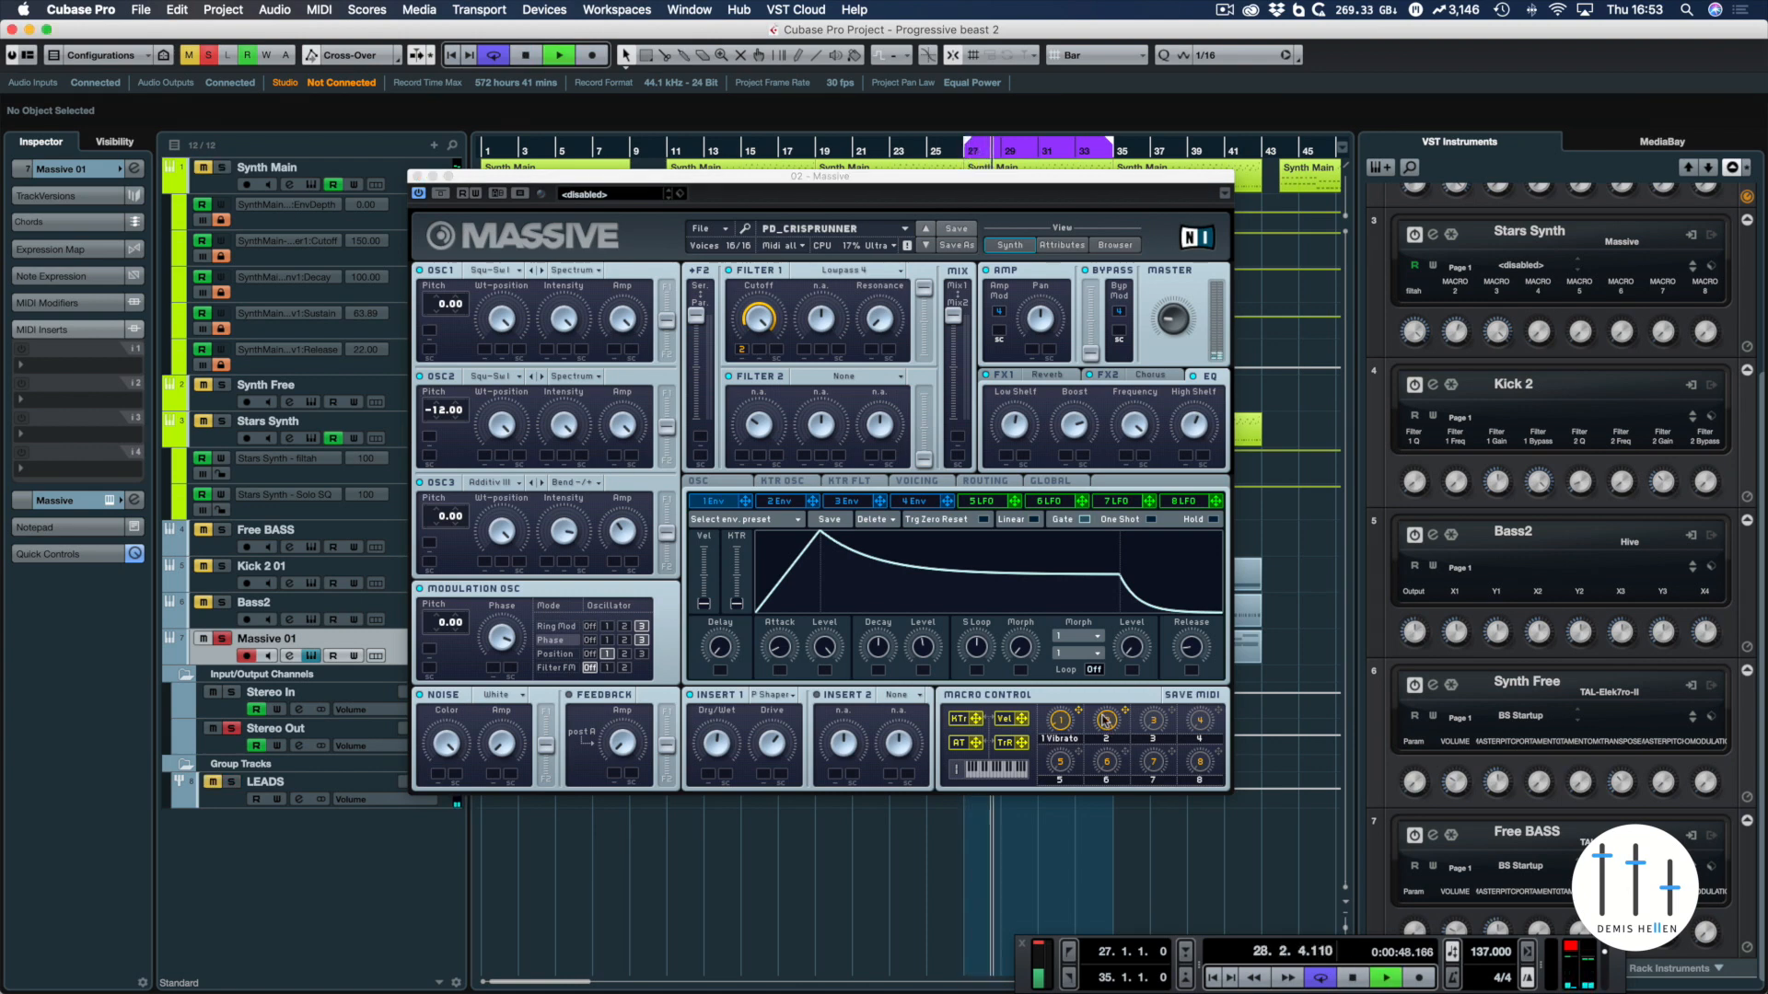
{"action": "left_click", "coordinate": [1105, 720]}
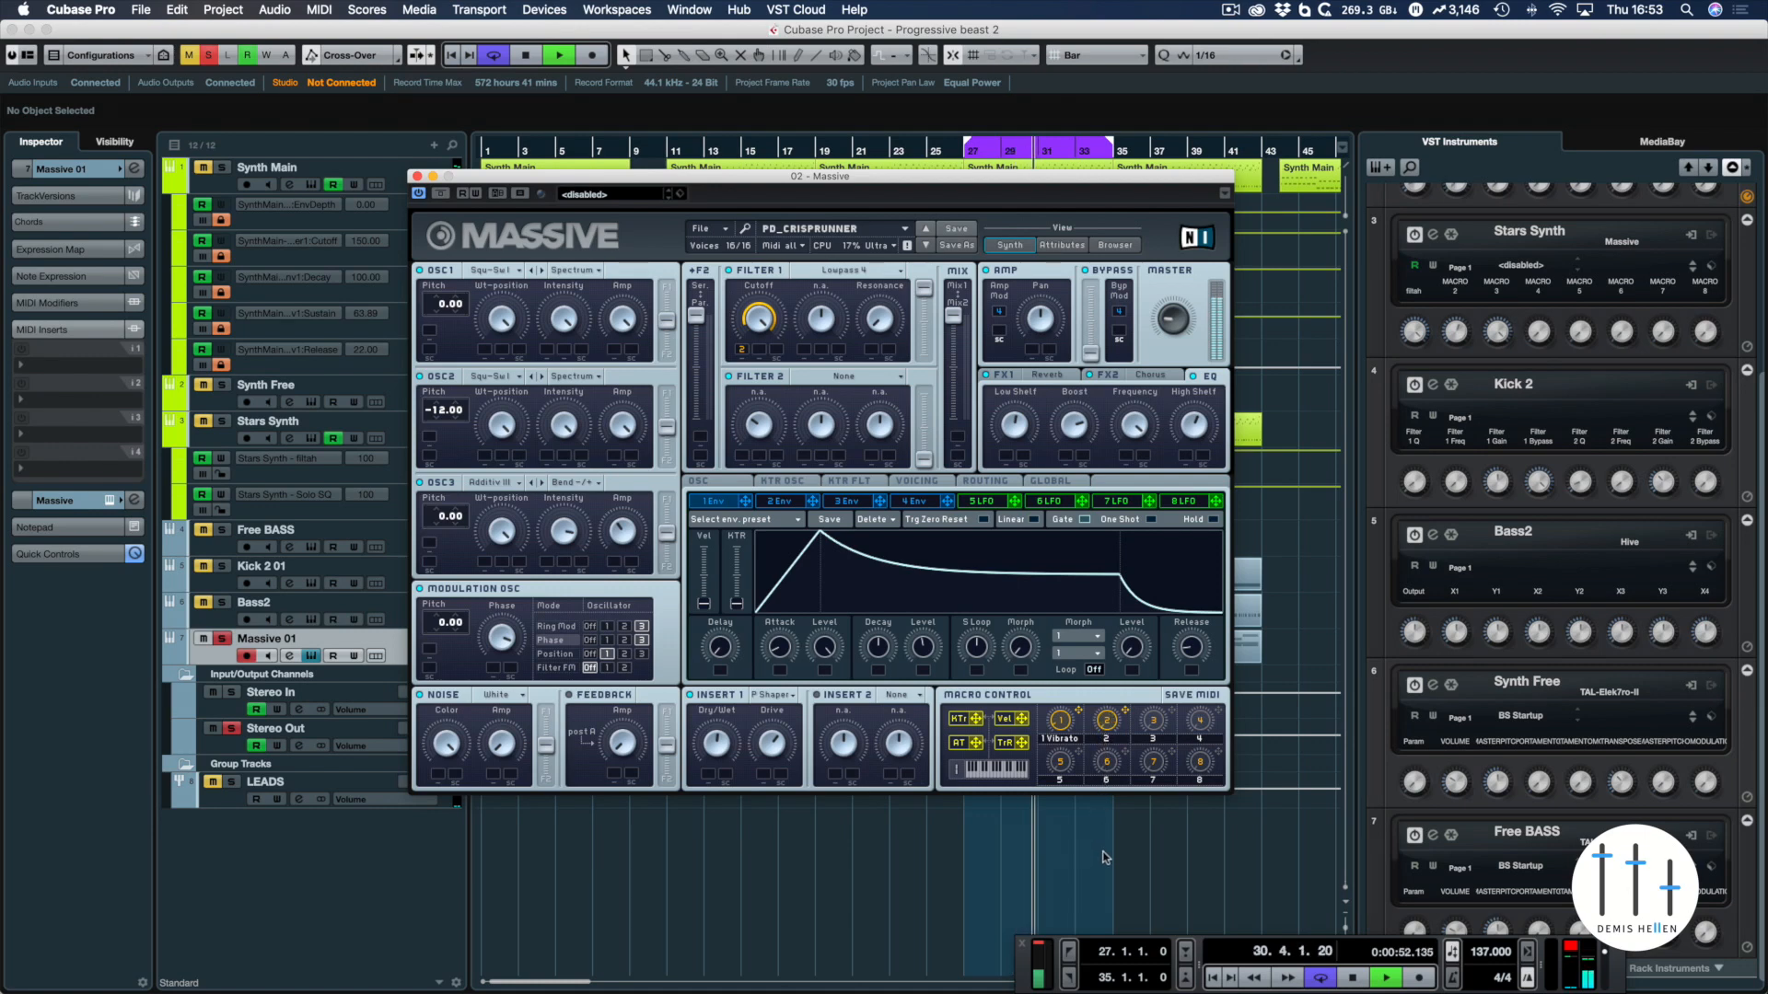
{"action": "key", "text": "space"}
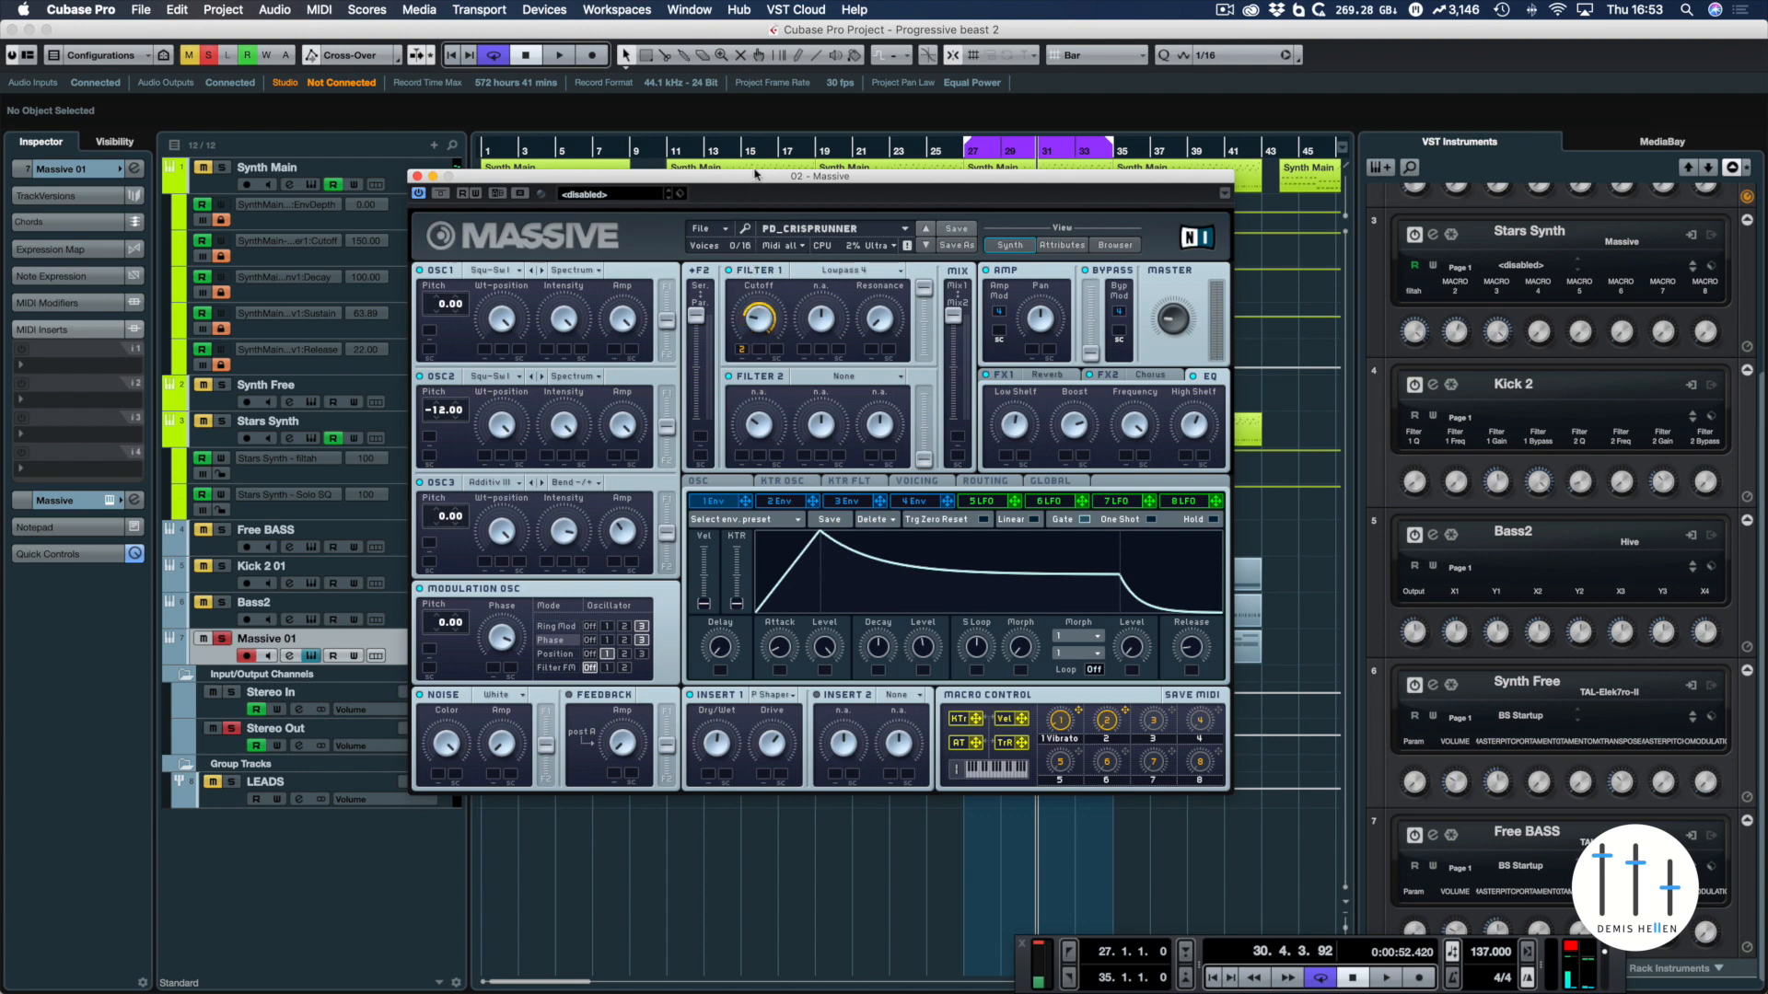
Assign macro control 2 to the Resonance of Filter 1 as well and audition the macro over the loop
{"action": "key", "text": "space"}
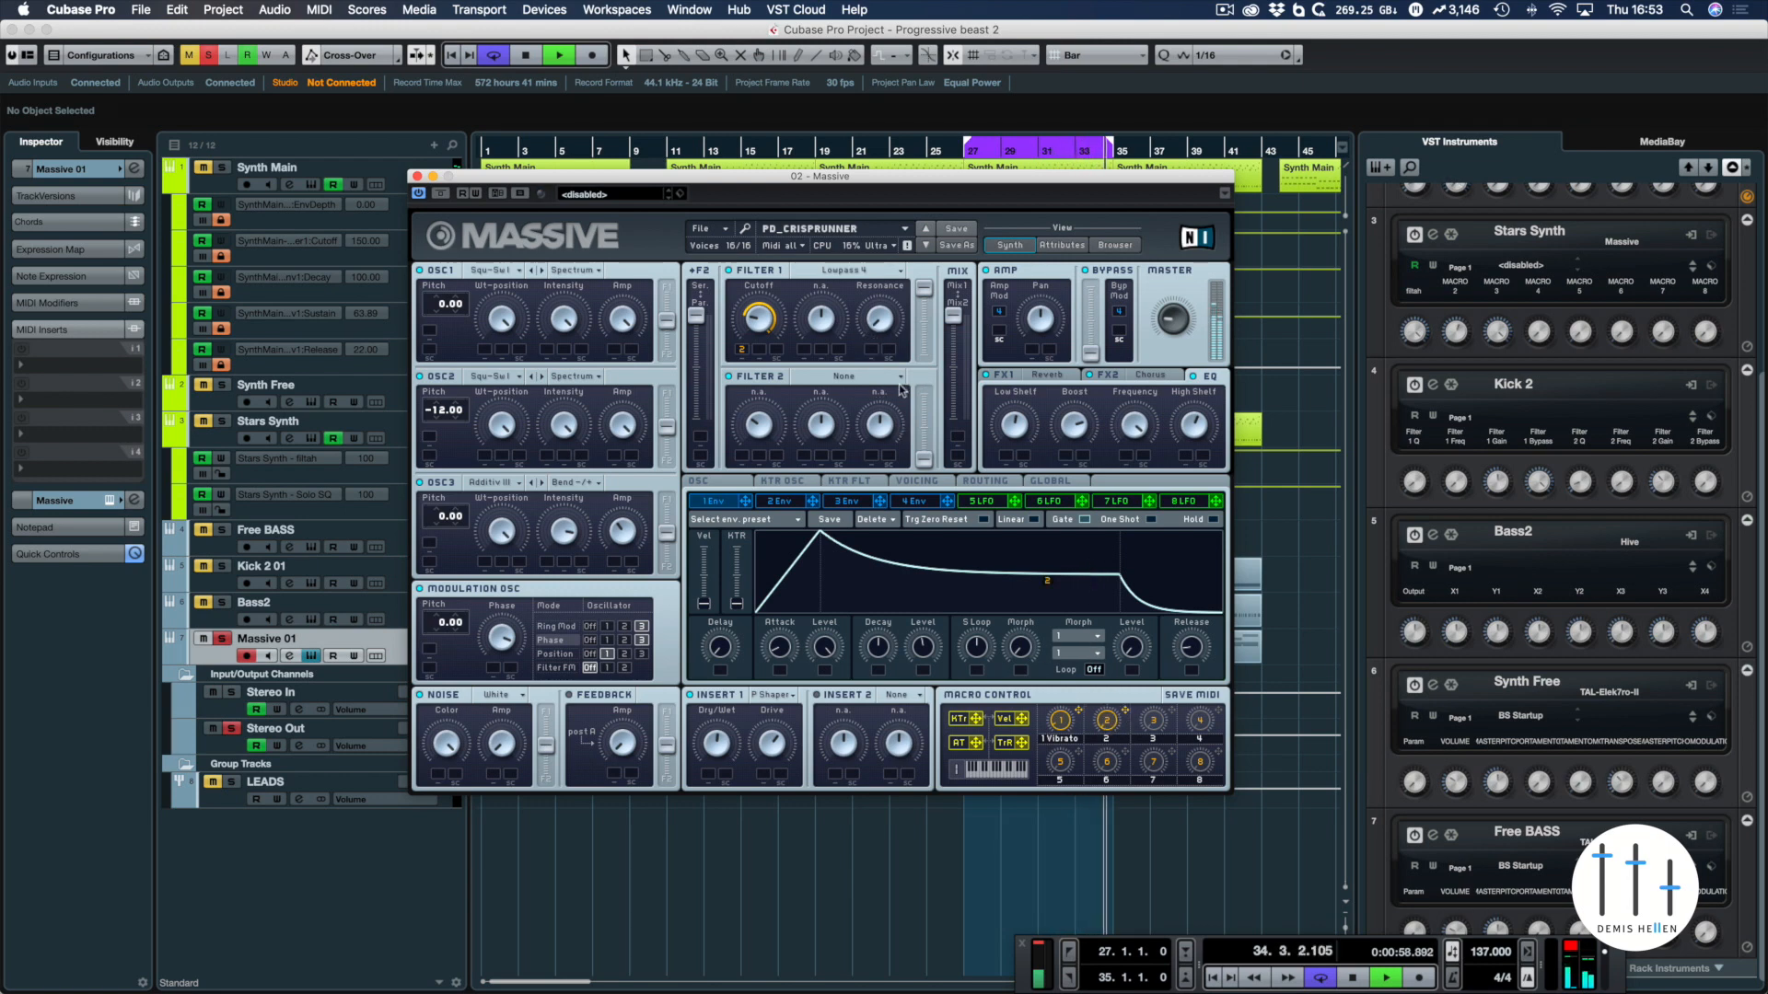
{"action": "left_click_drag", "start_coordinate": [902, 389], "coordinate": [877, 332]}
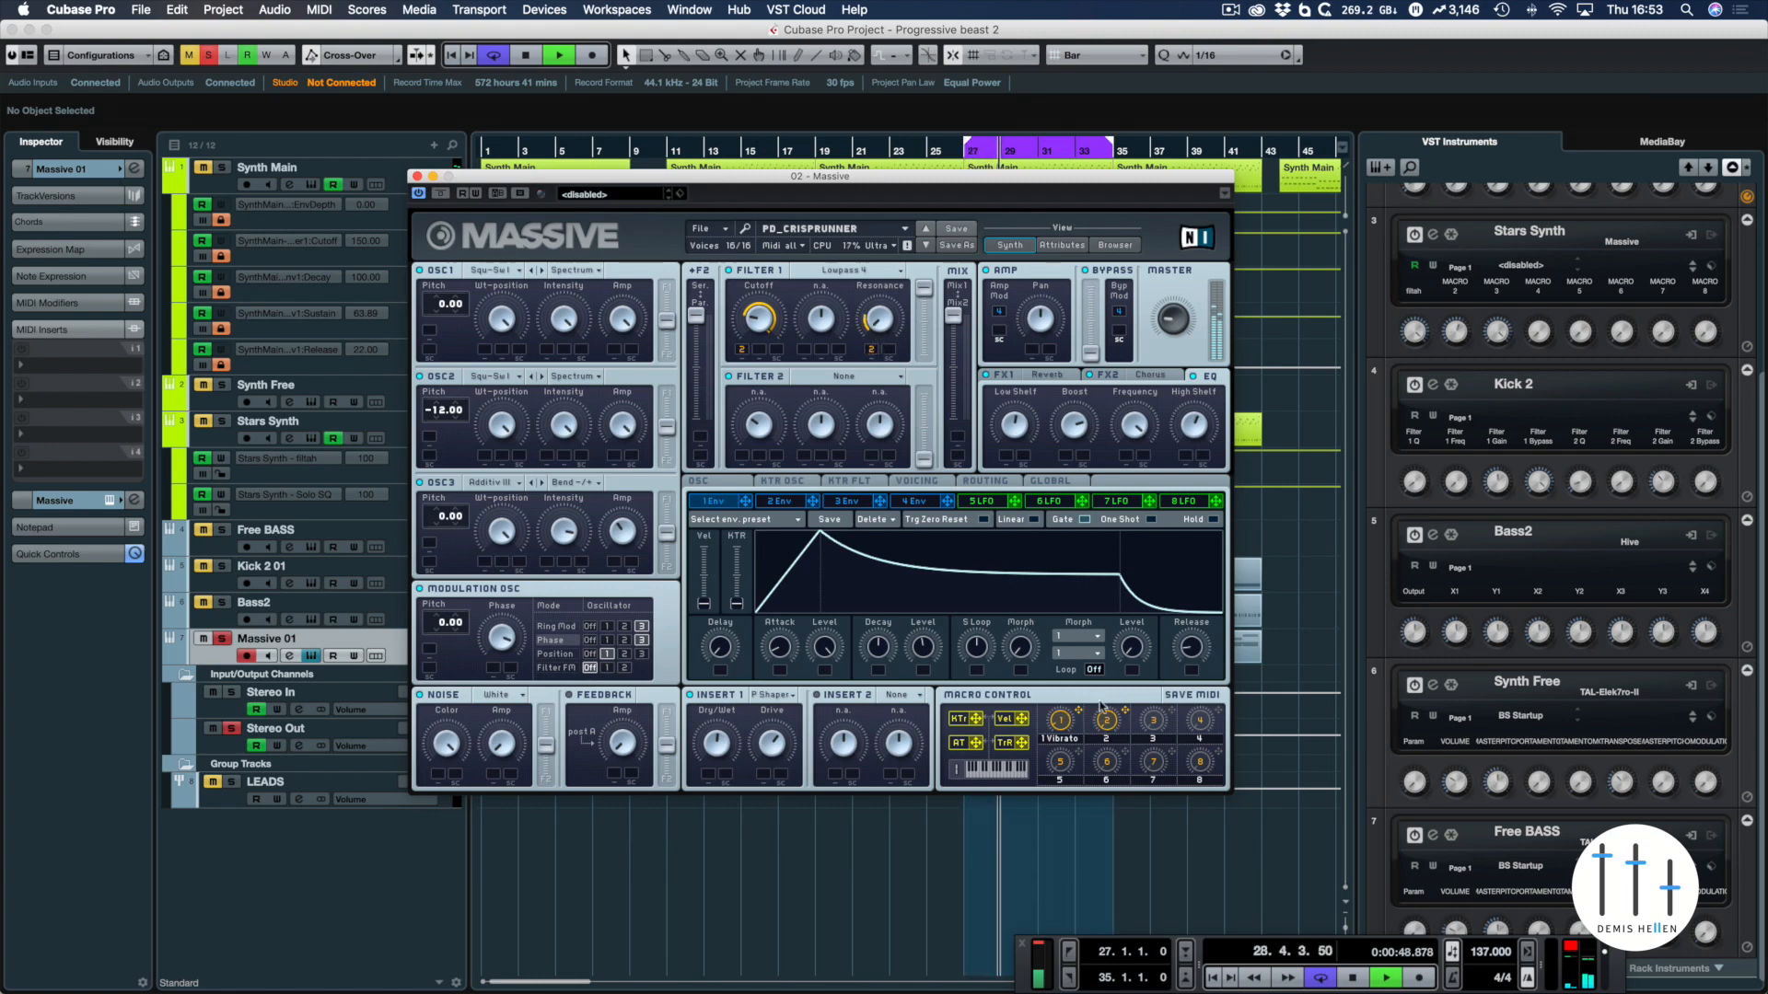
{"action": "key", "text": "space"}
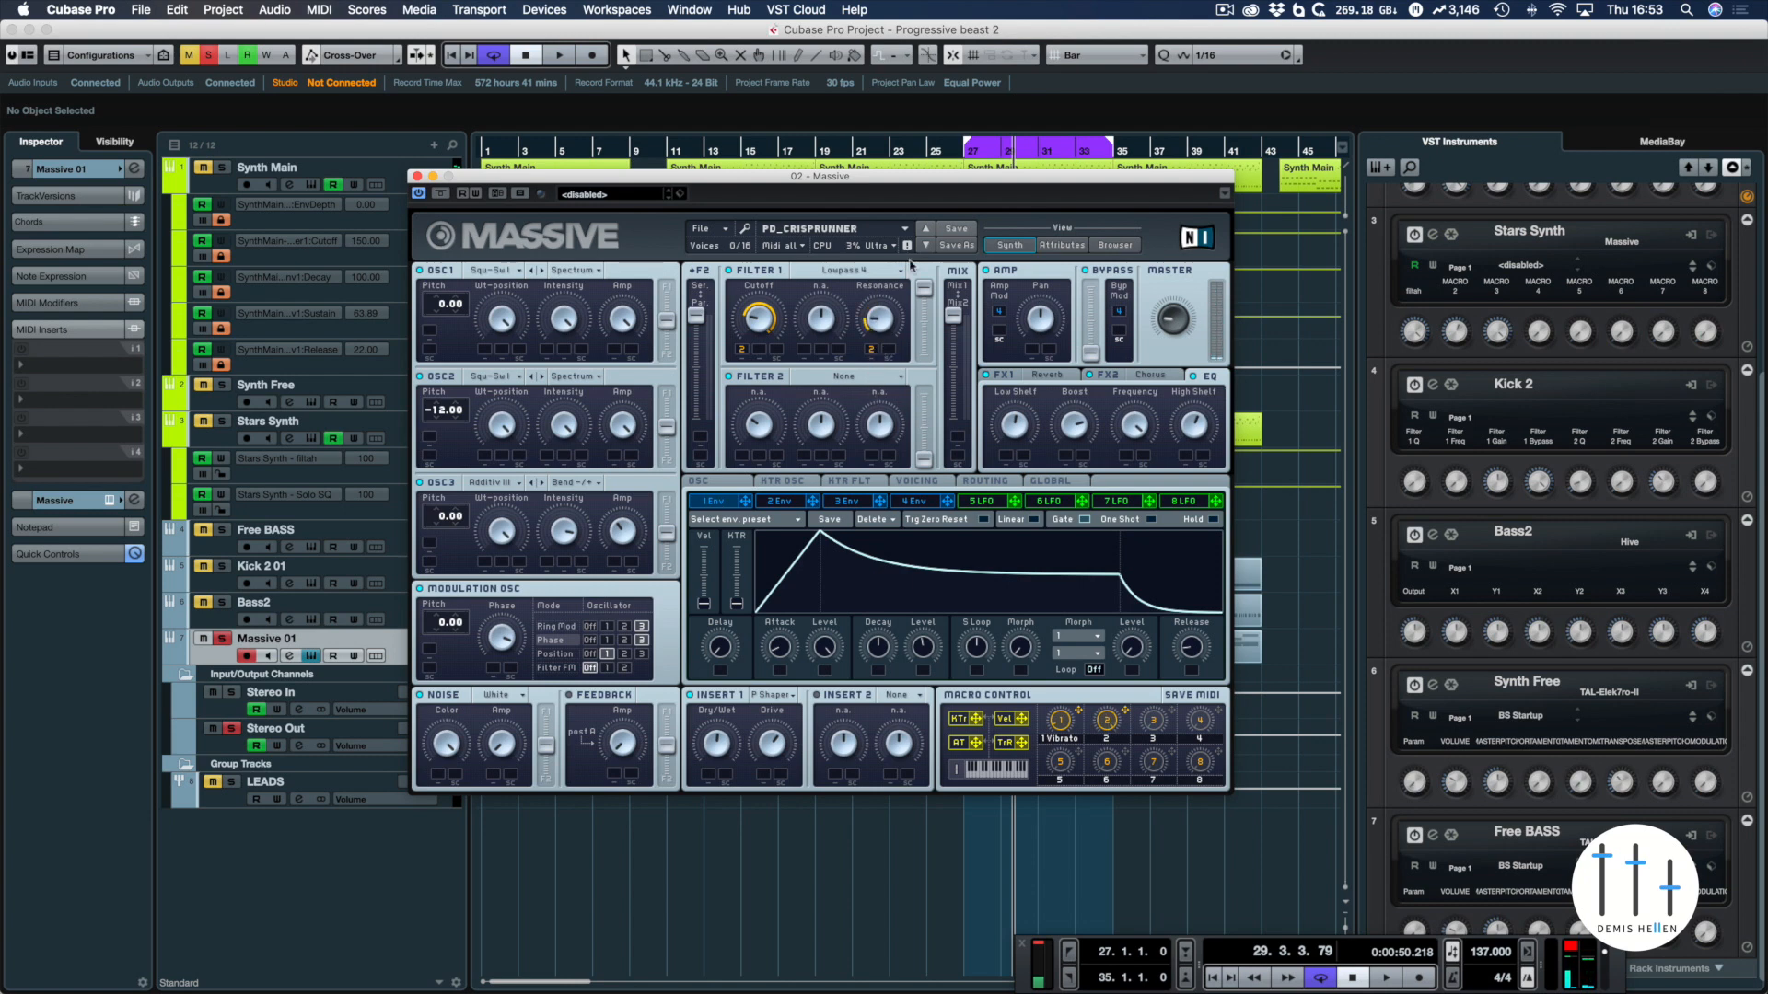
{"action": "key", "text": "space"}
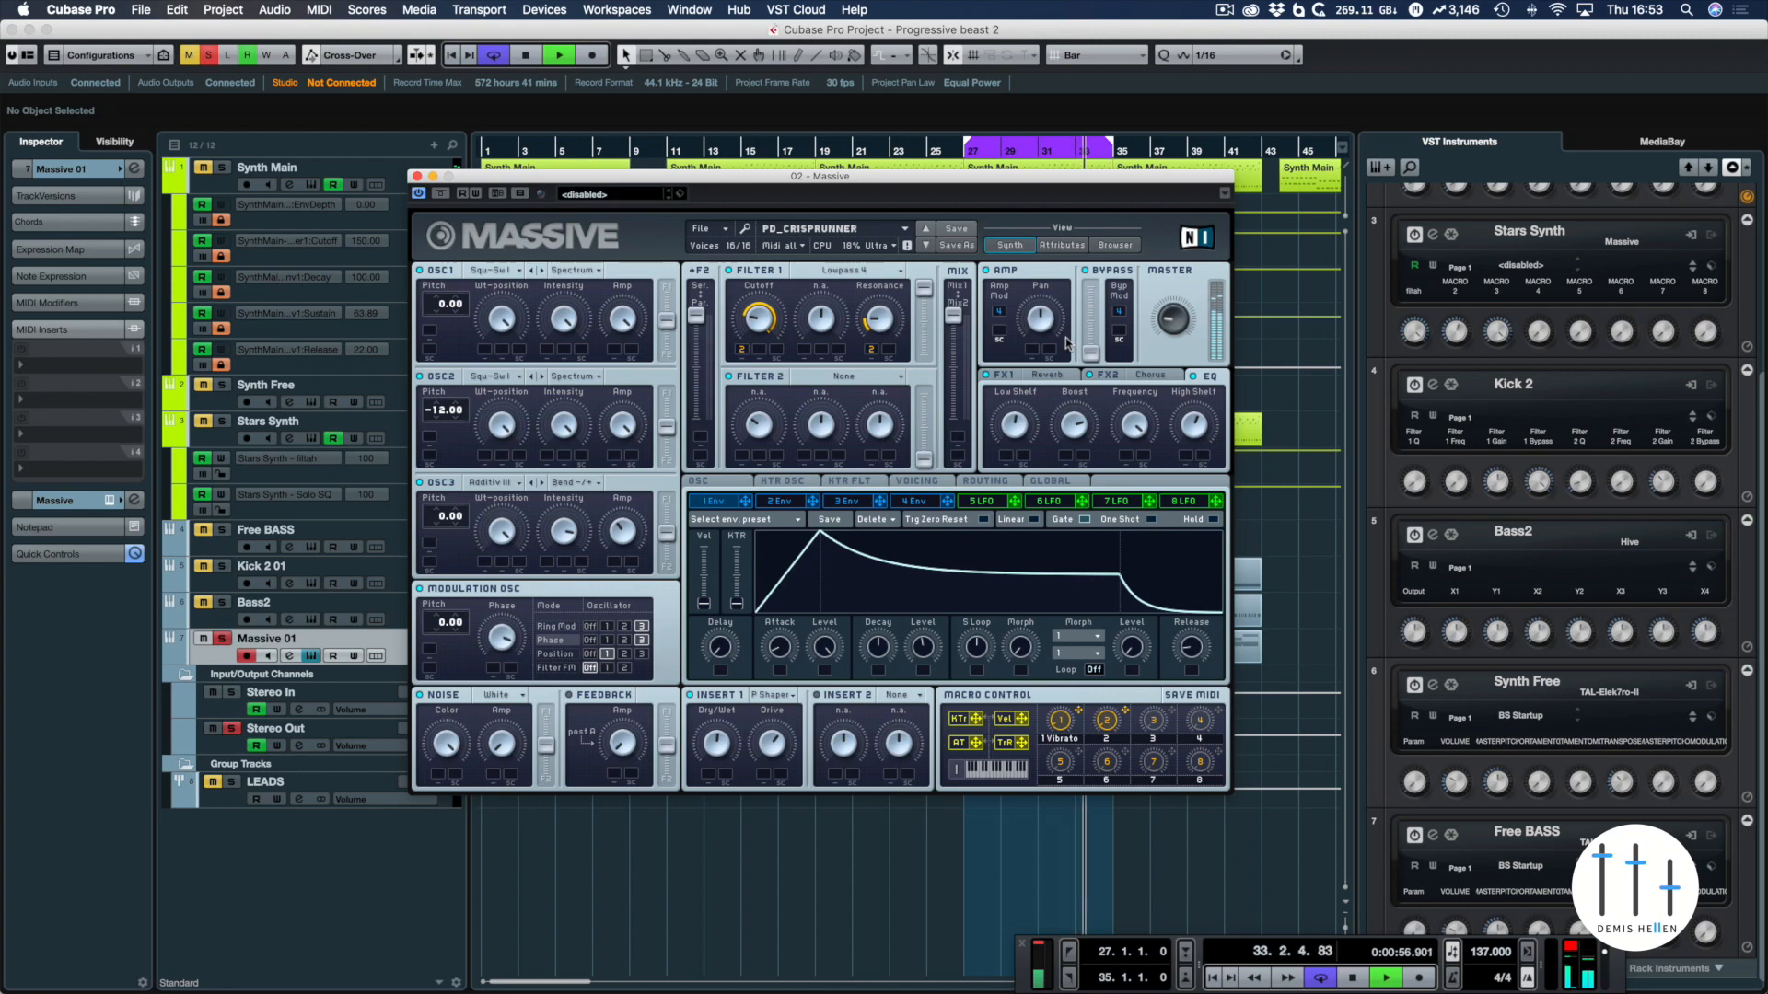
{"action": "key", "text": "space"}
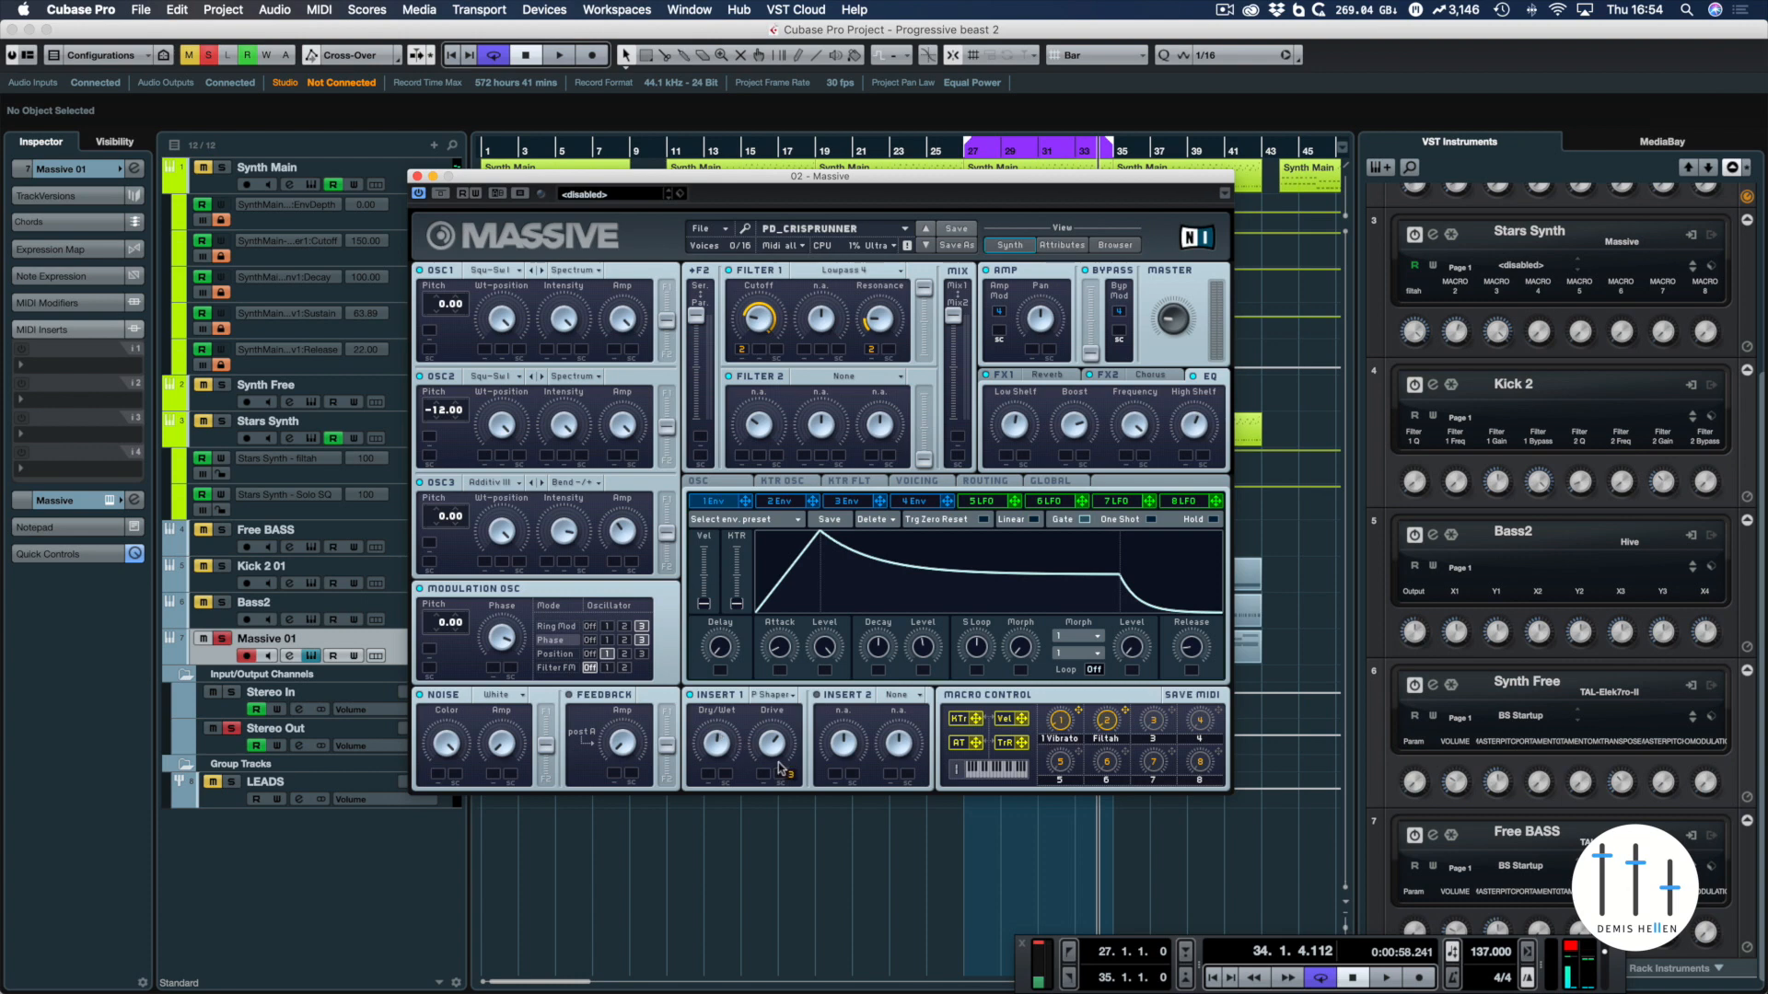
Assign macro control 3 to the Drive and Dry/Wet of Insert 1 and audition the macro over the loop
{"action": "mouse_move", "coordinate": [778, 769]}
{"action": "left_mouse_down"}
{"action": "mouse_move", "coordinate": [799, 711]}
{"action": "mouse_move", "coordinate": [769, 778]}
{"action": "left_mouse_up"}
{"action": "left_click_drag", "start_coordinate": [1167, 711], "coordinate": [707, 776]}
{"action": "key", "text": "space"}
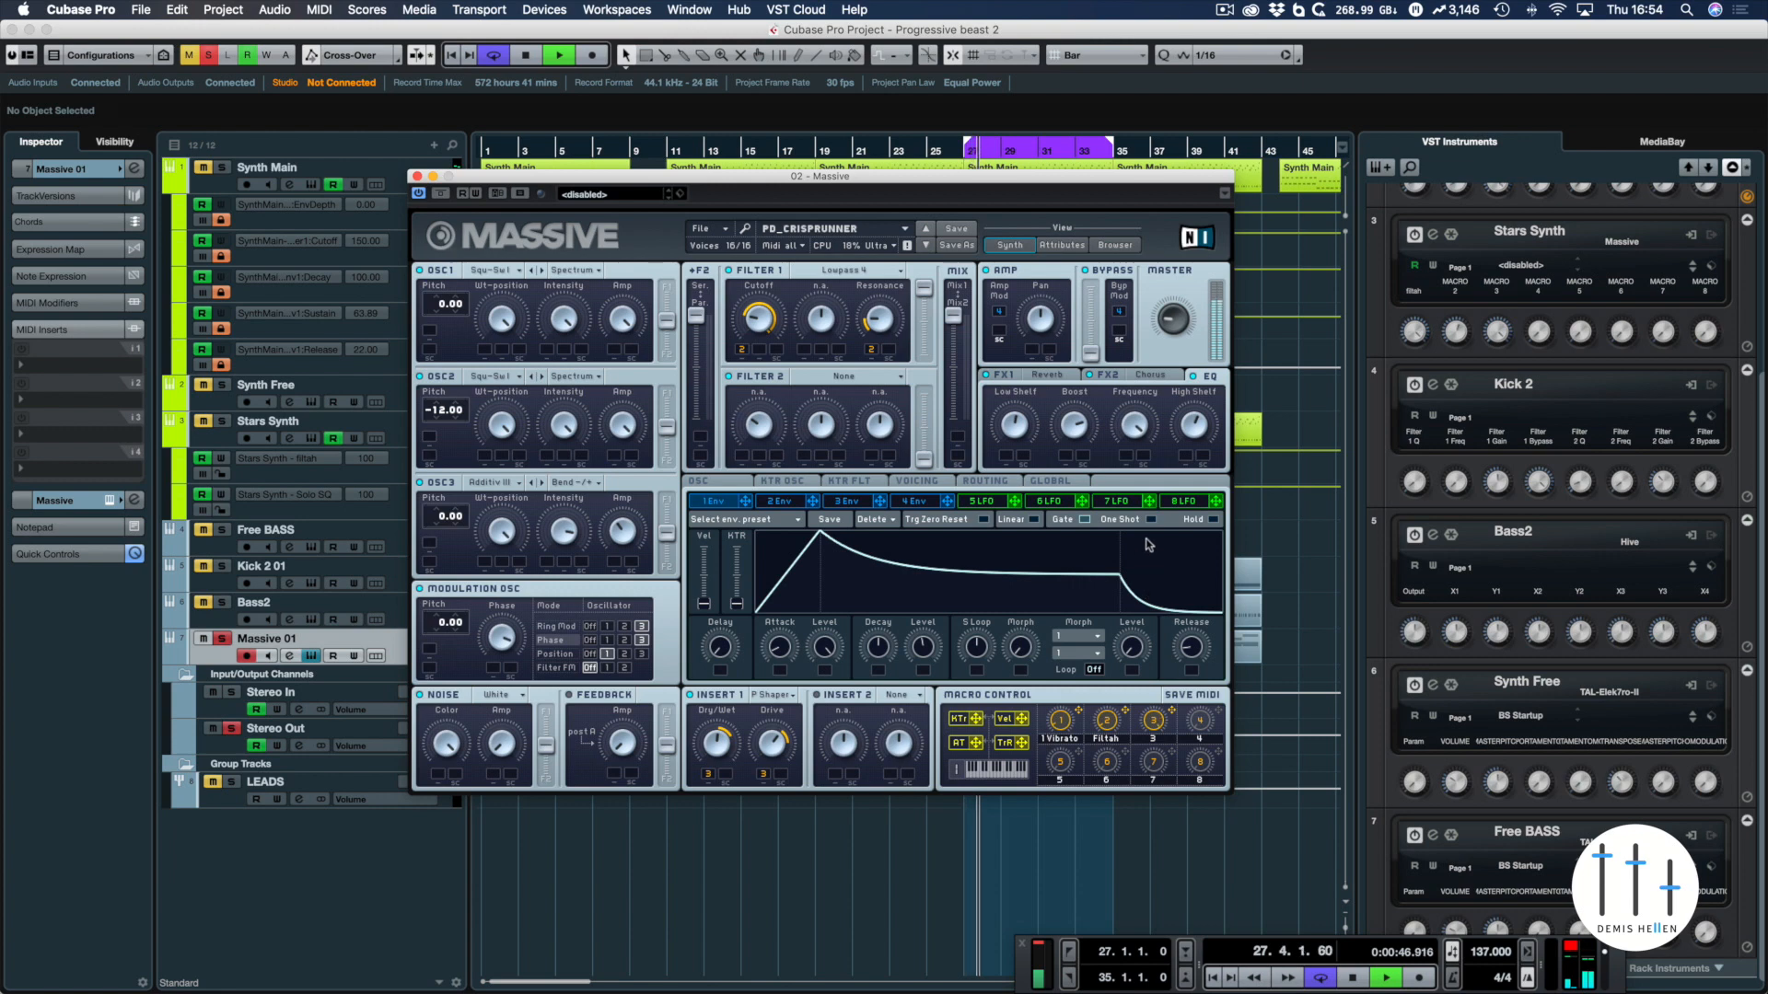
{"action": "key", "text": "space"}
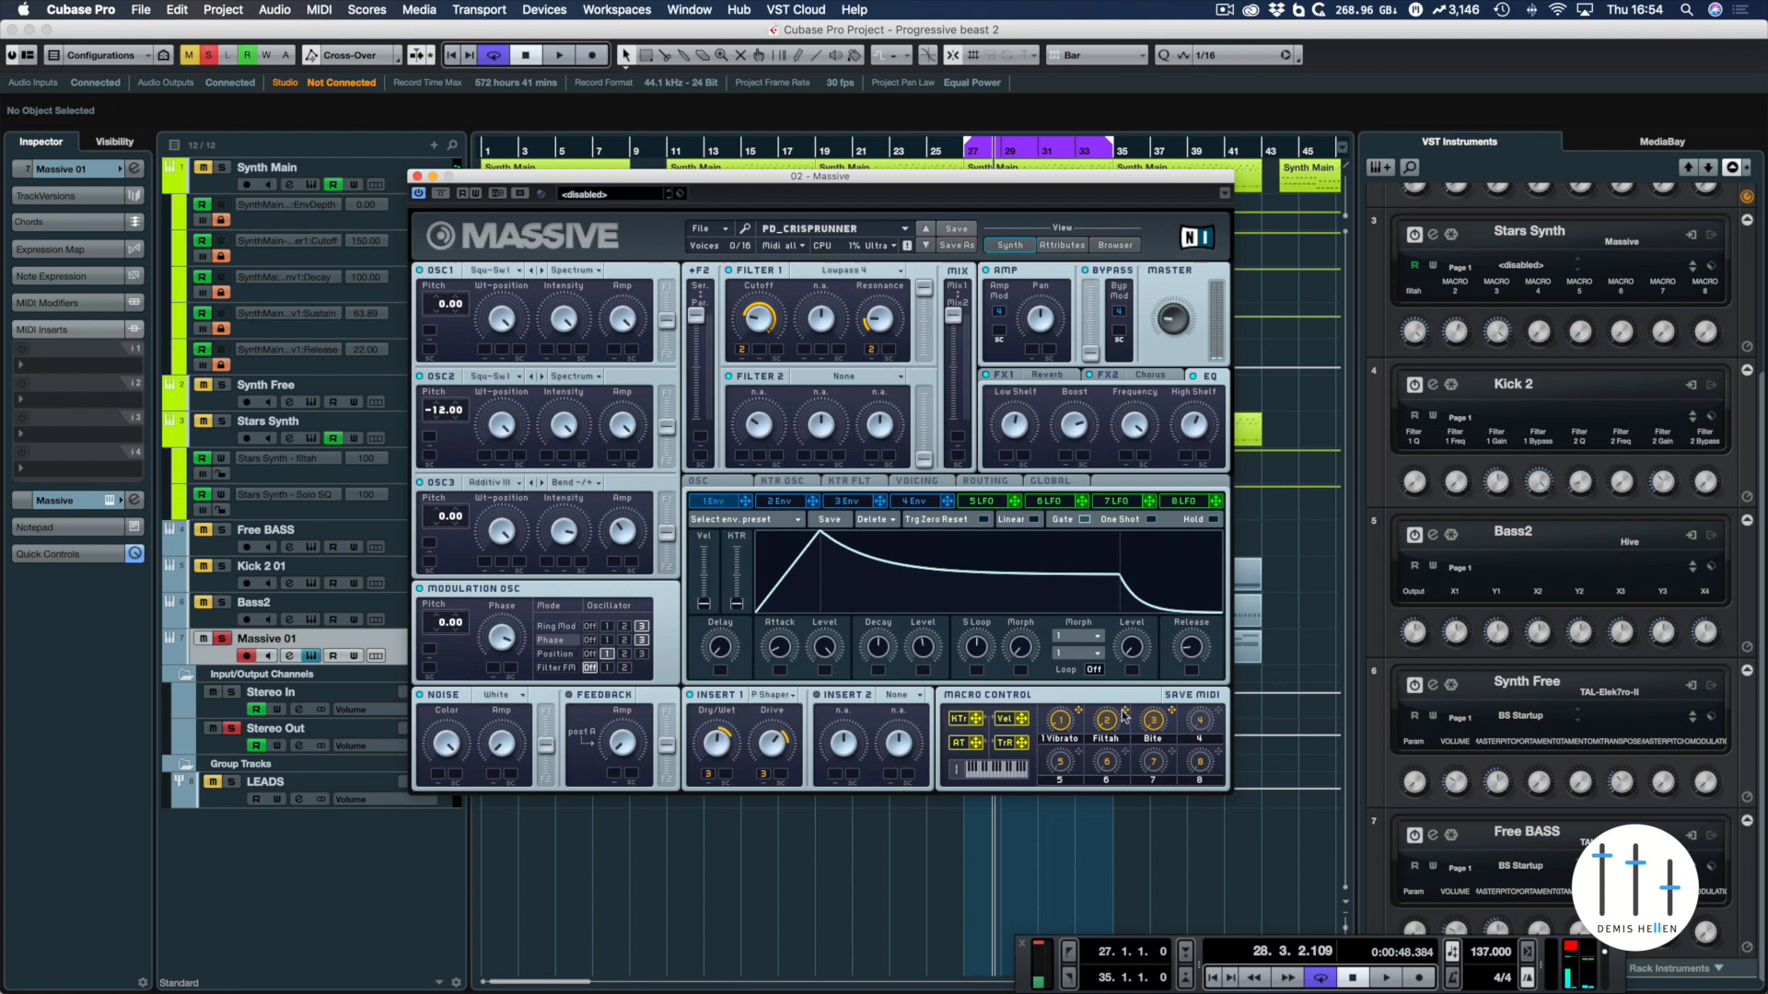
{"action": "key", "text": "space"}
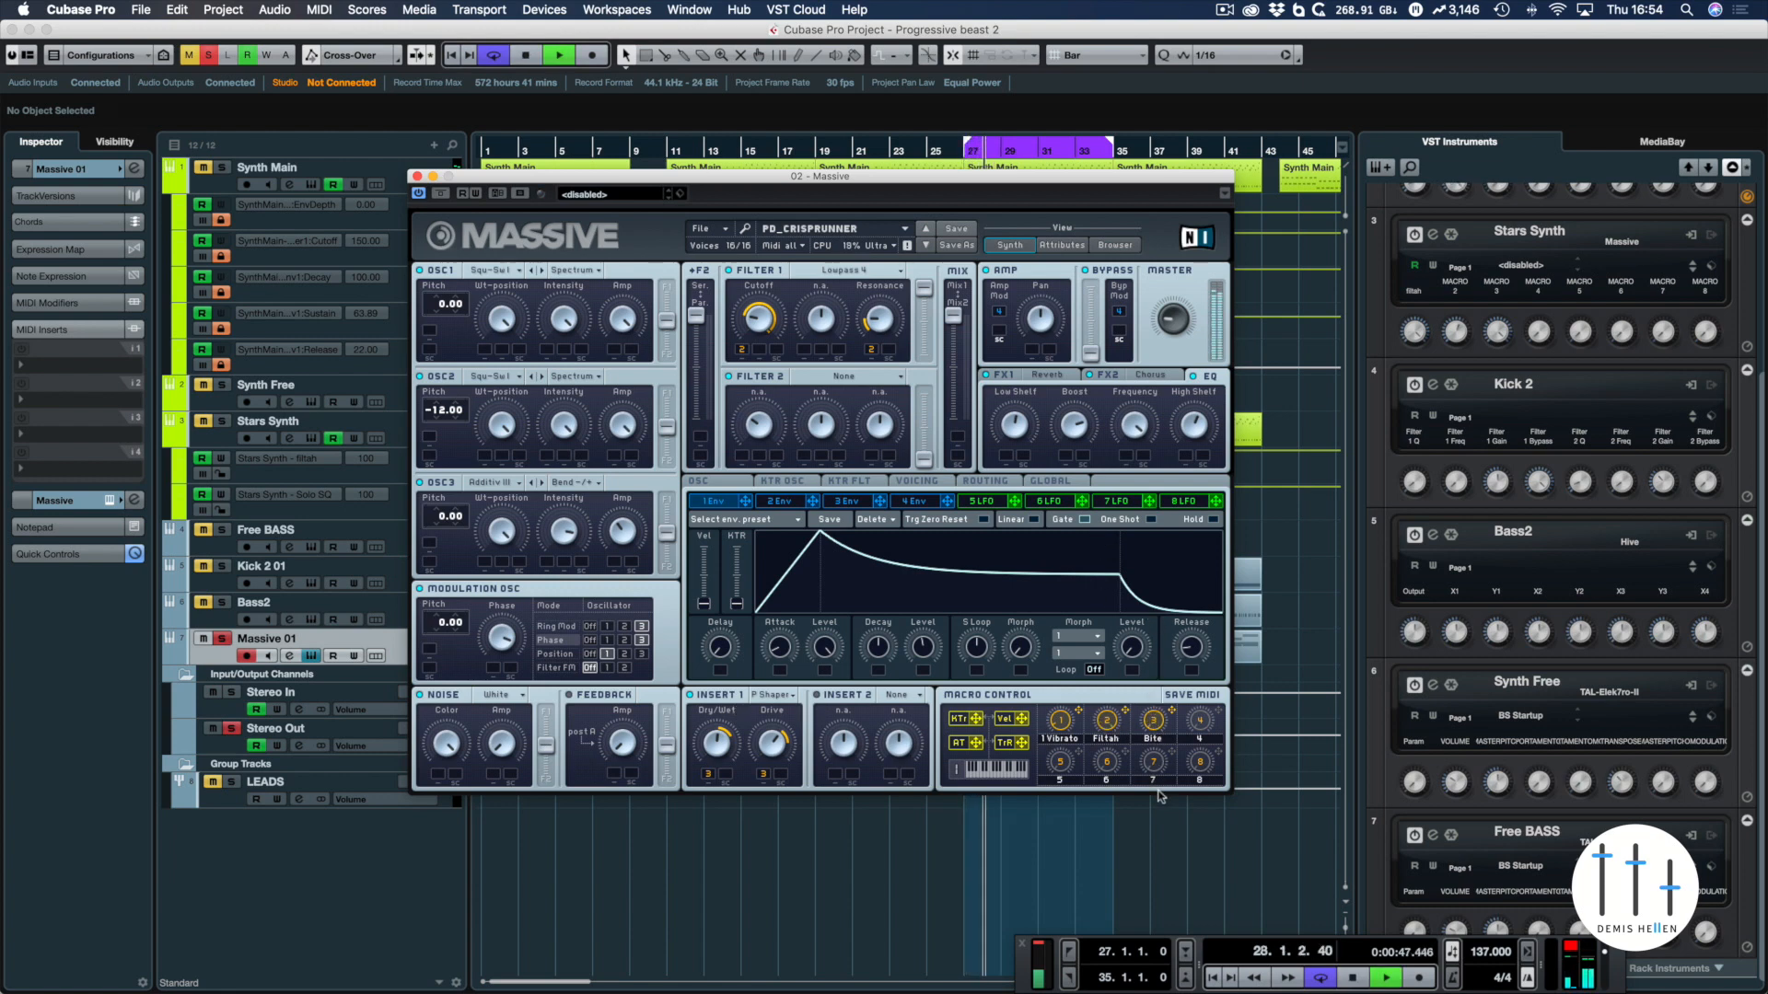
{"action": "key", "text": "space"}
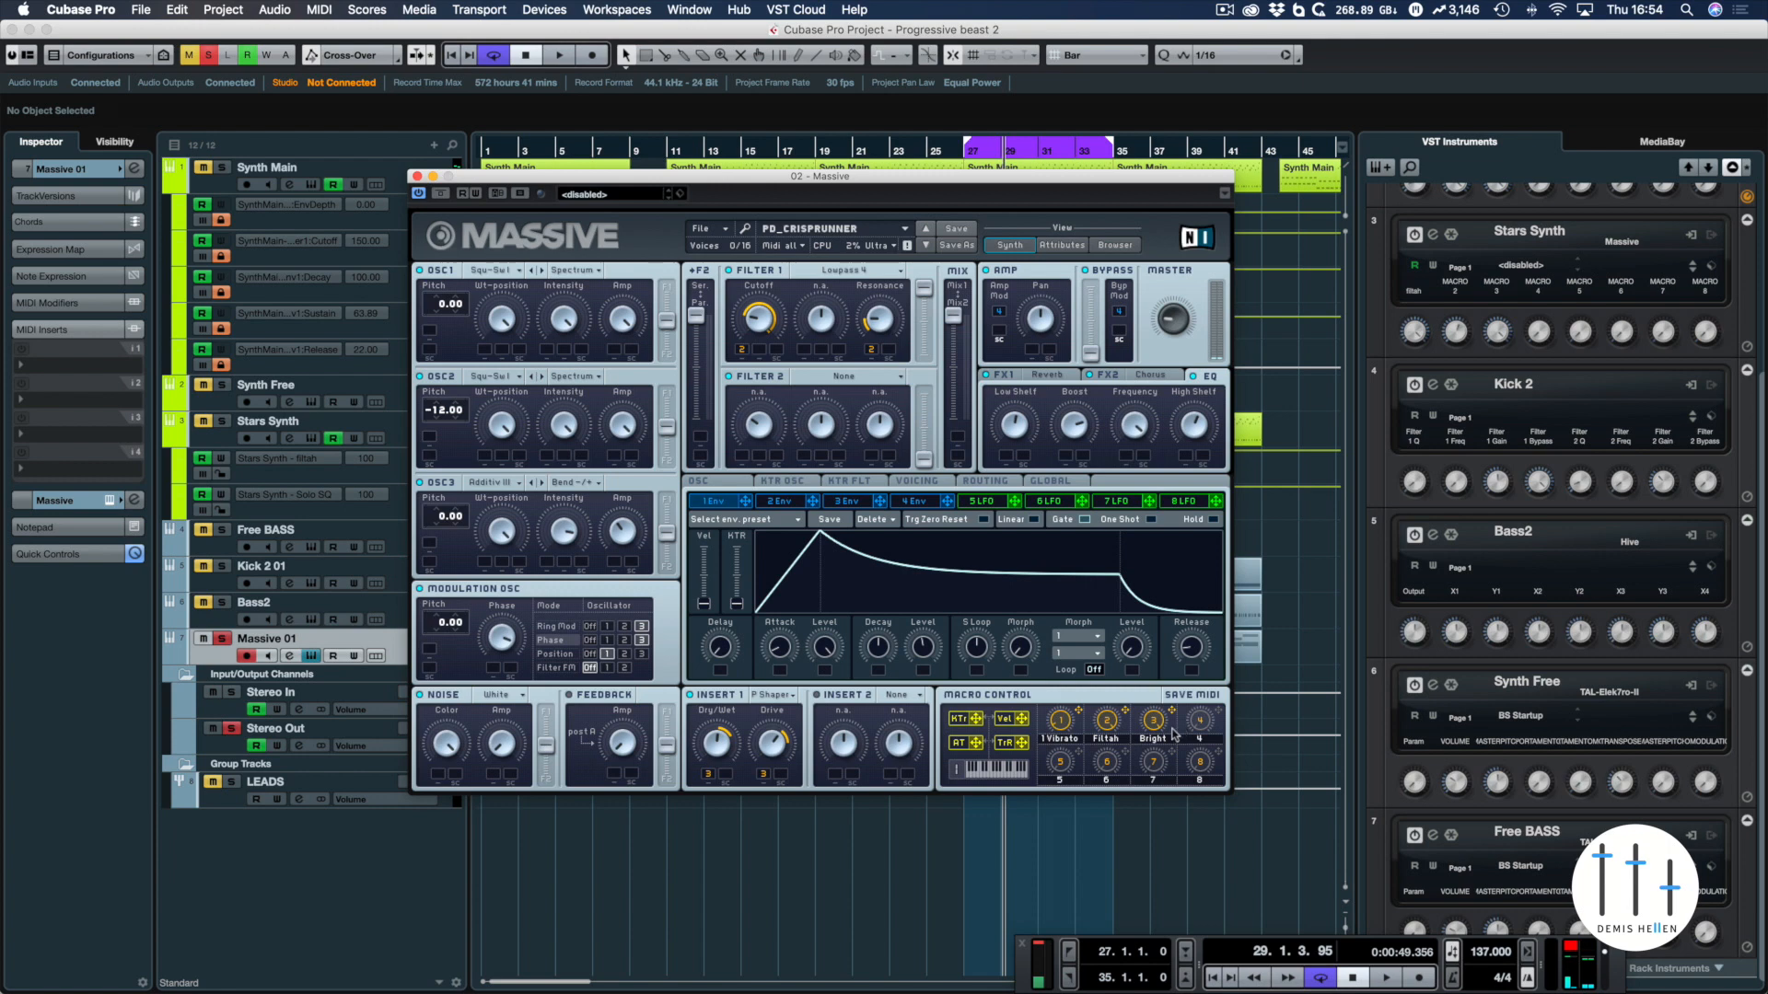
Assign macro control 3 to the High Shelf of the EQ as well and audition the loop again
{"action": "key", "text": "space"}
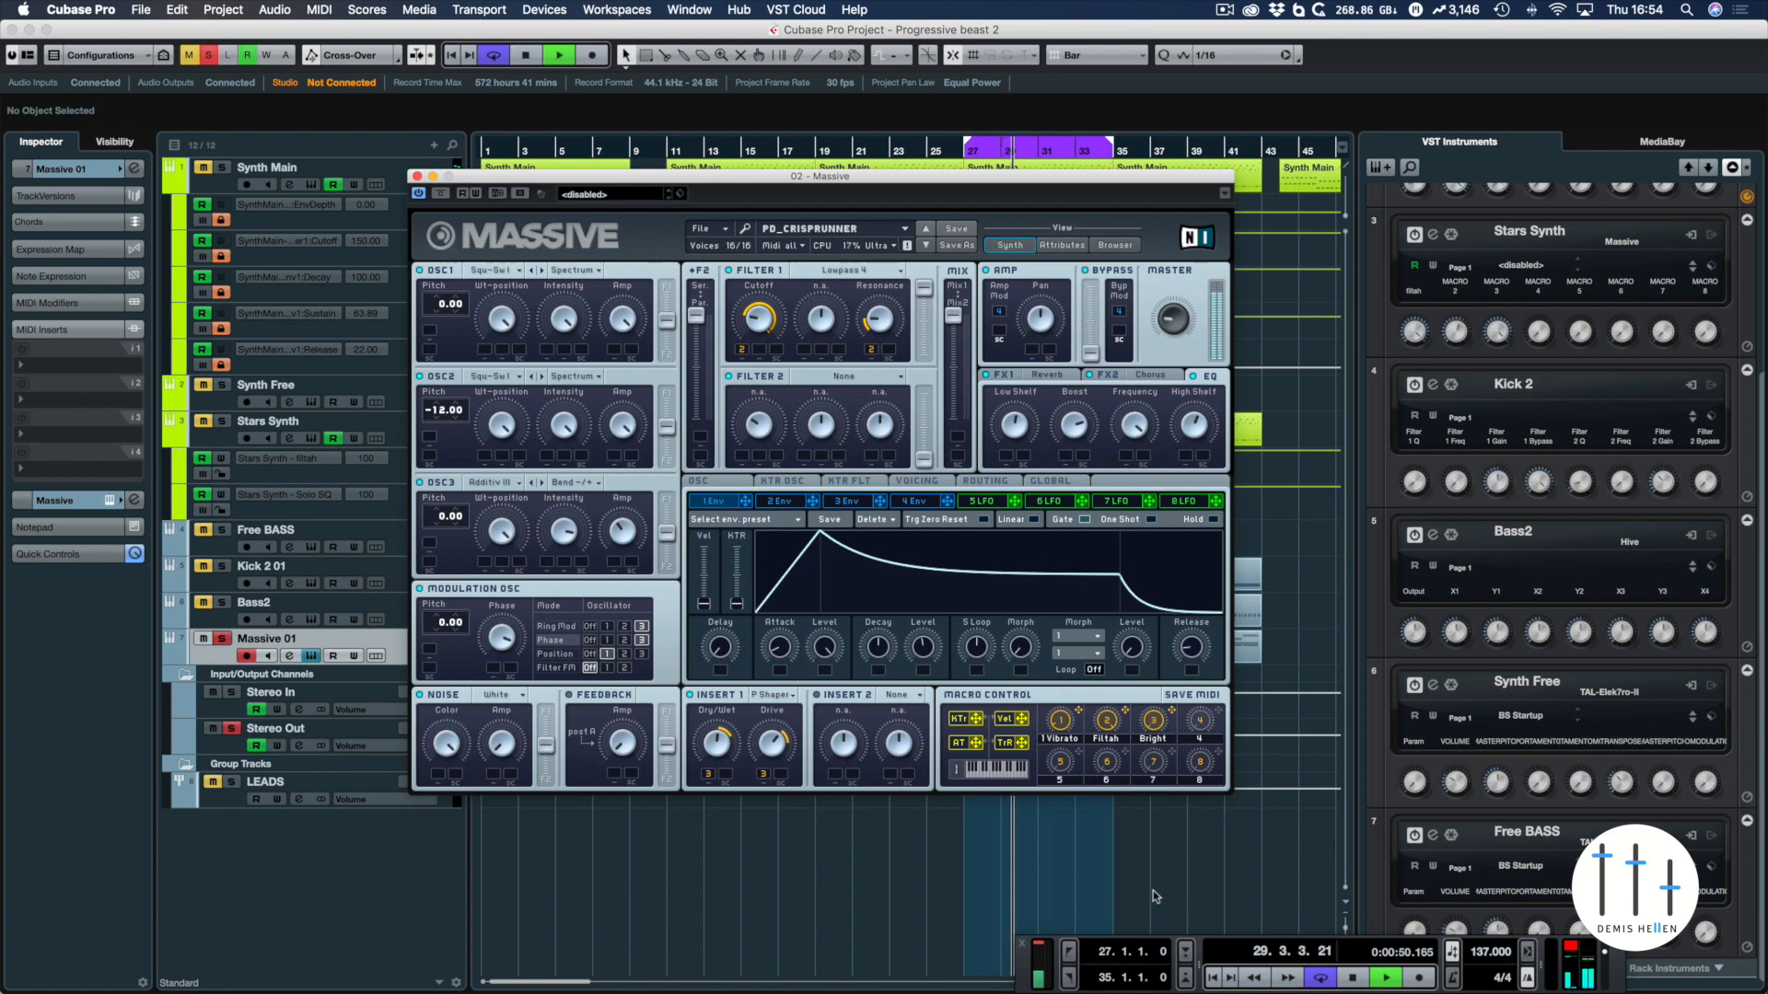
{"action": "key", "text": "space"}
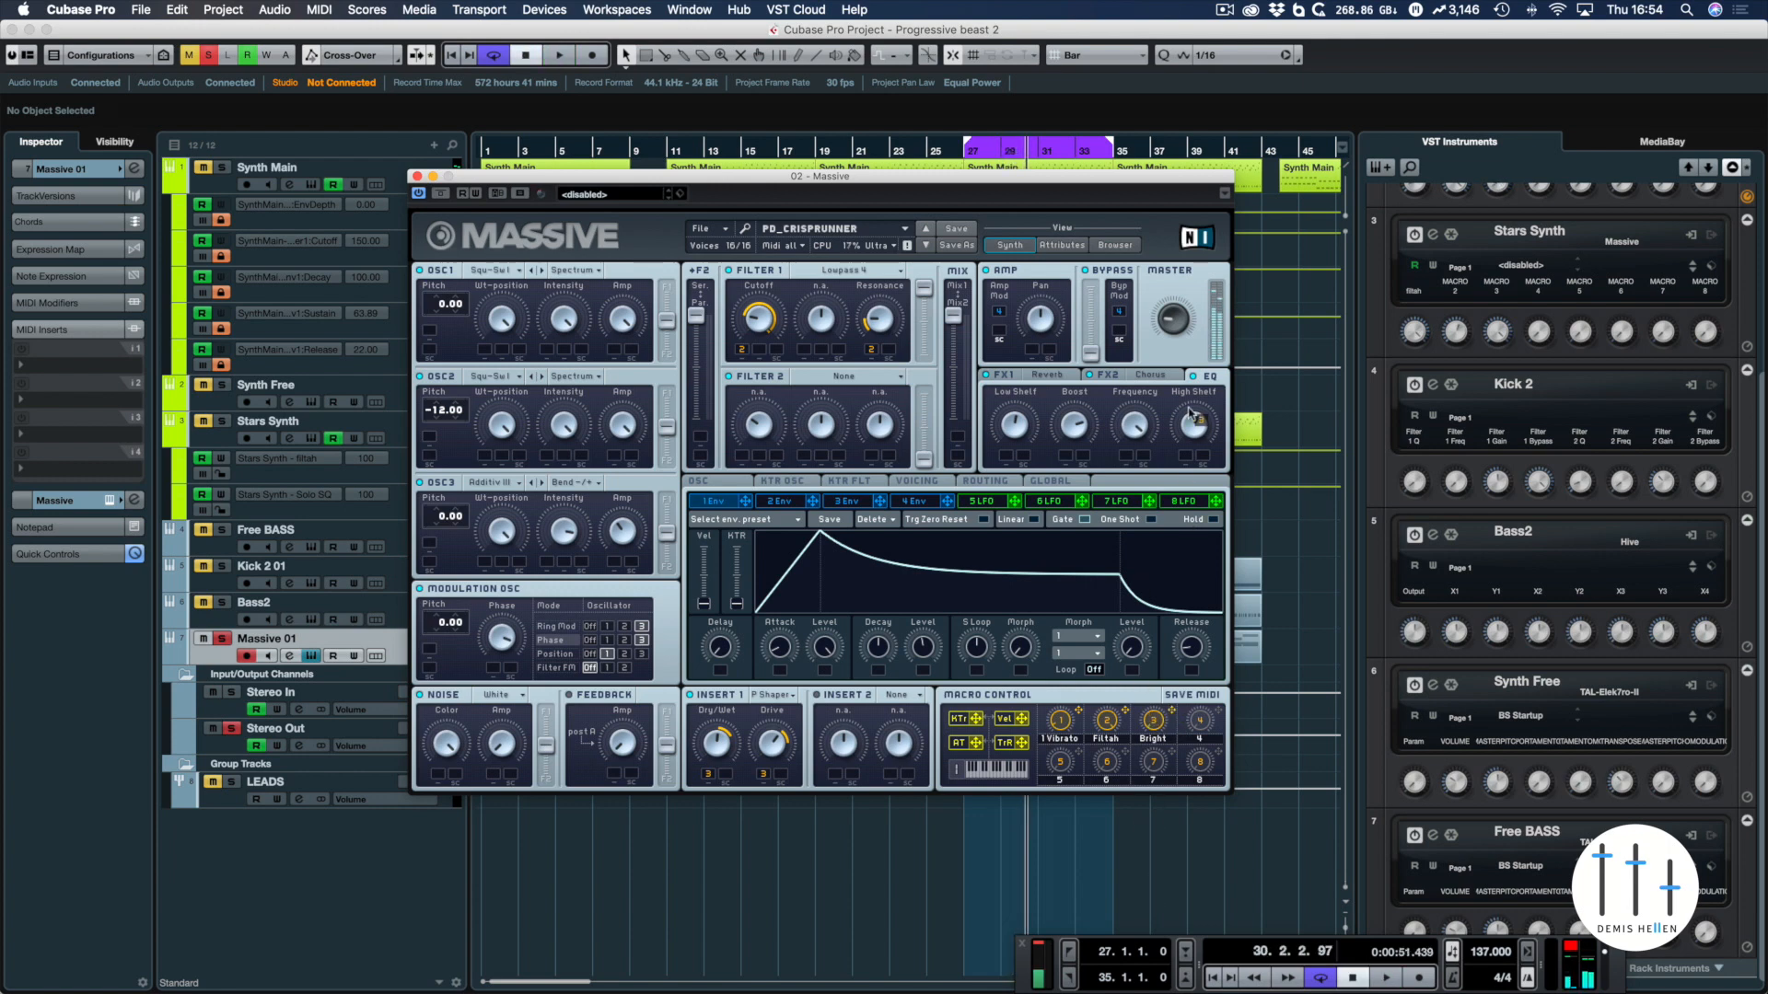
{"action": "left_click_drag", "start_coordinate": [1190, 461], "coordinate": [1184, 459]}
{"action": "key", "text": "space"}
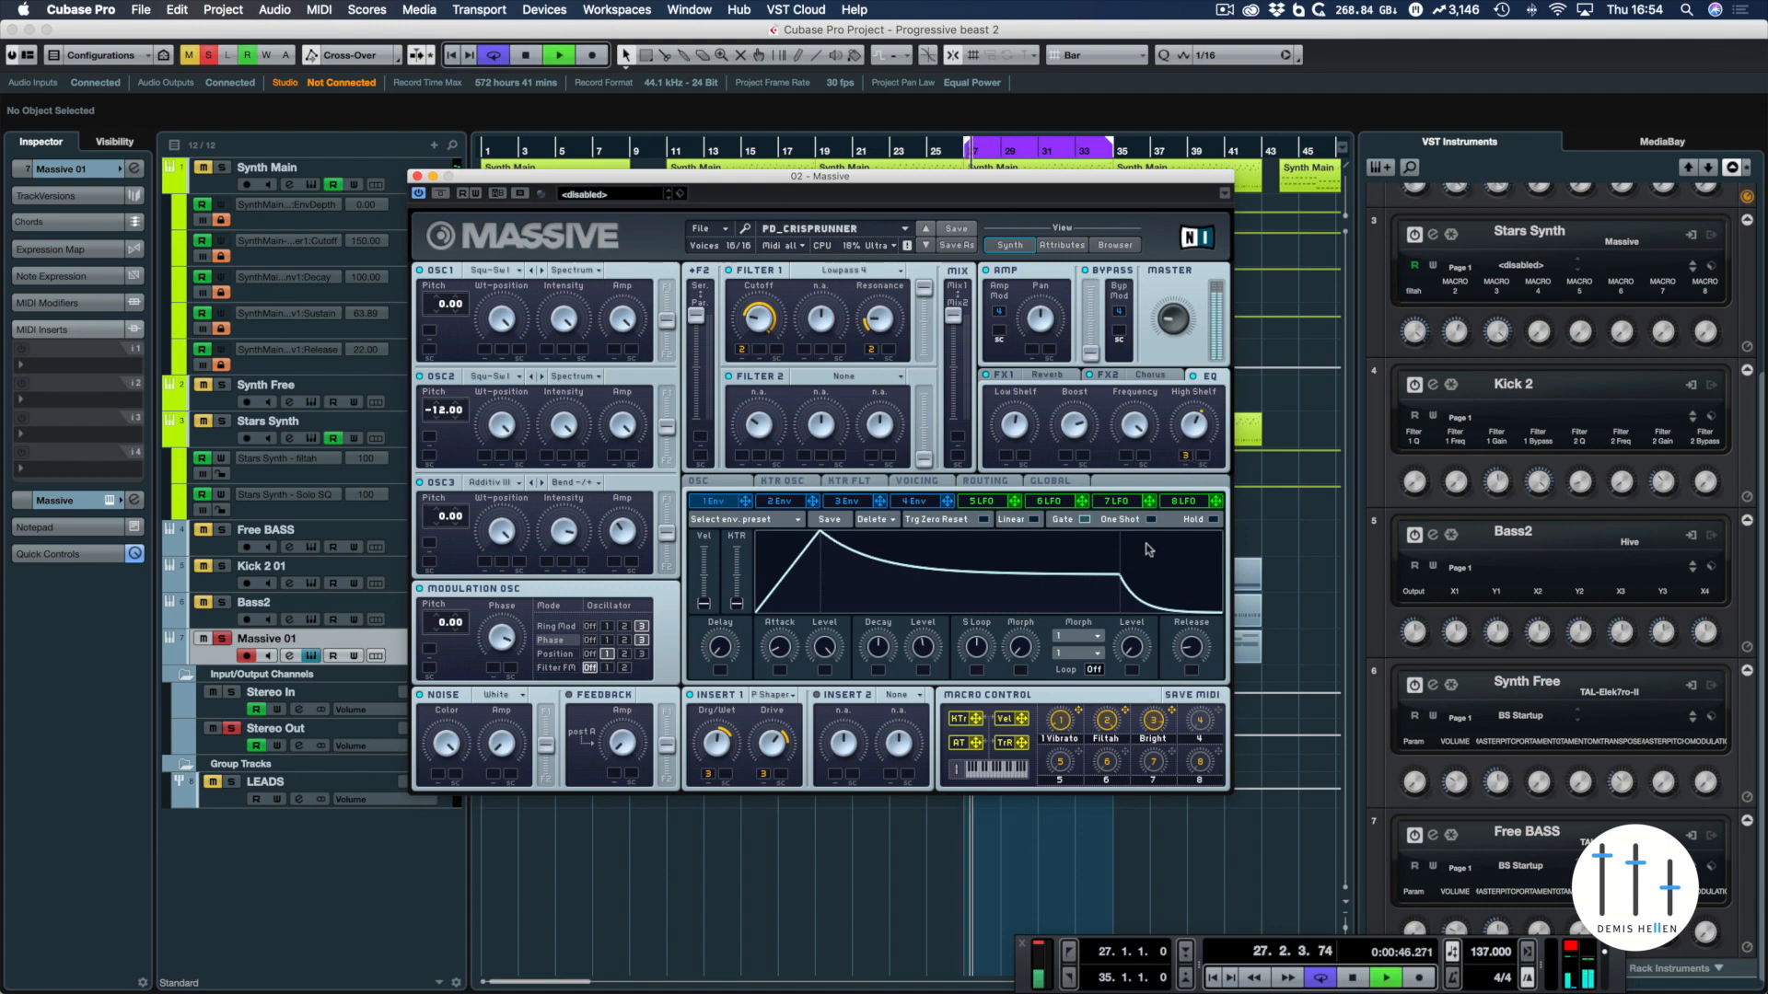
{"action": "key", "text": "space"}
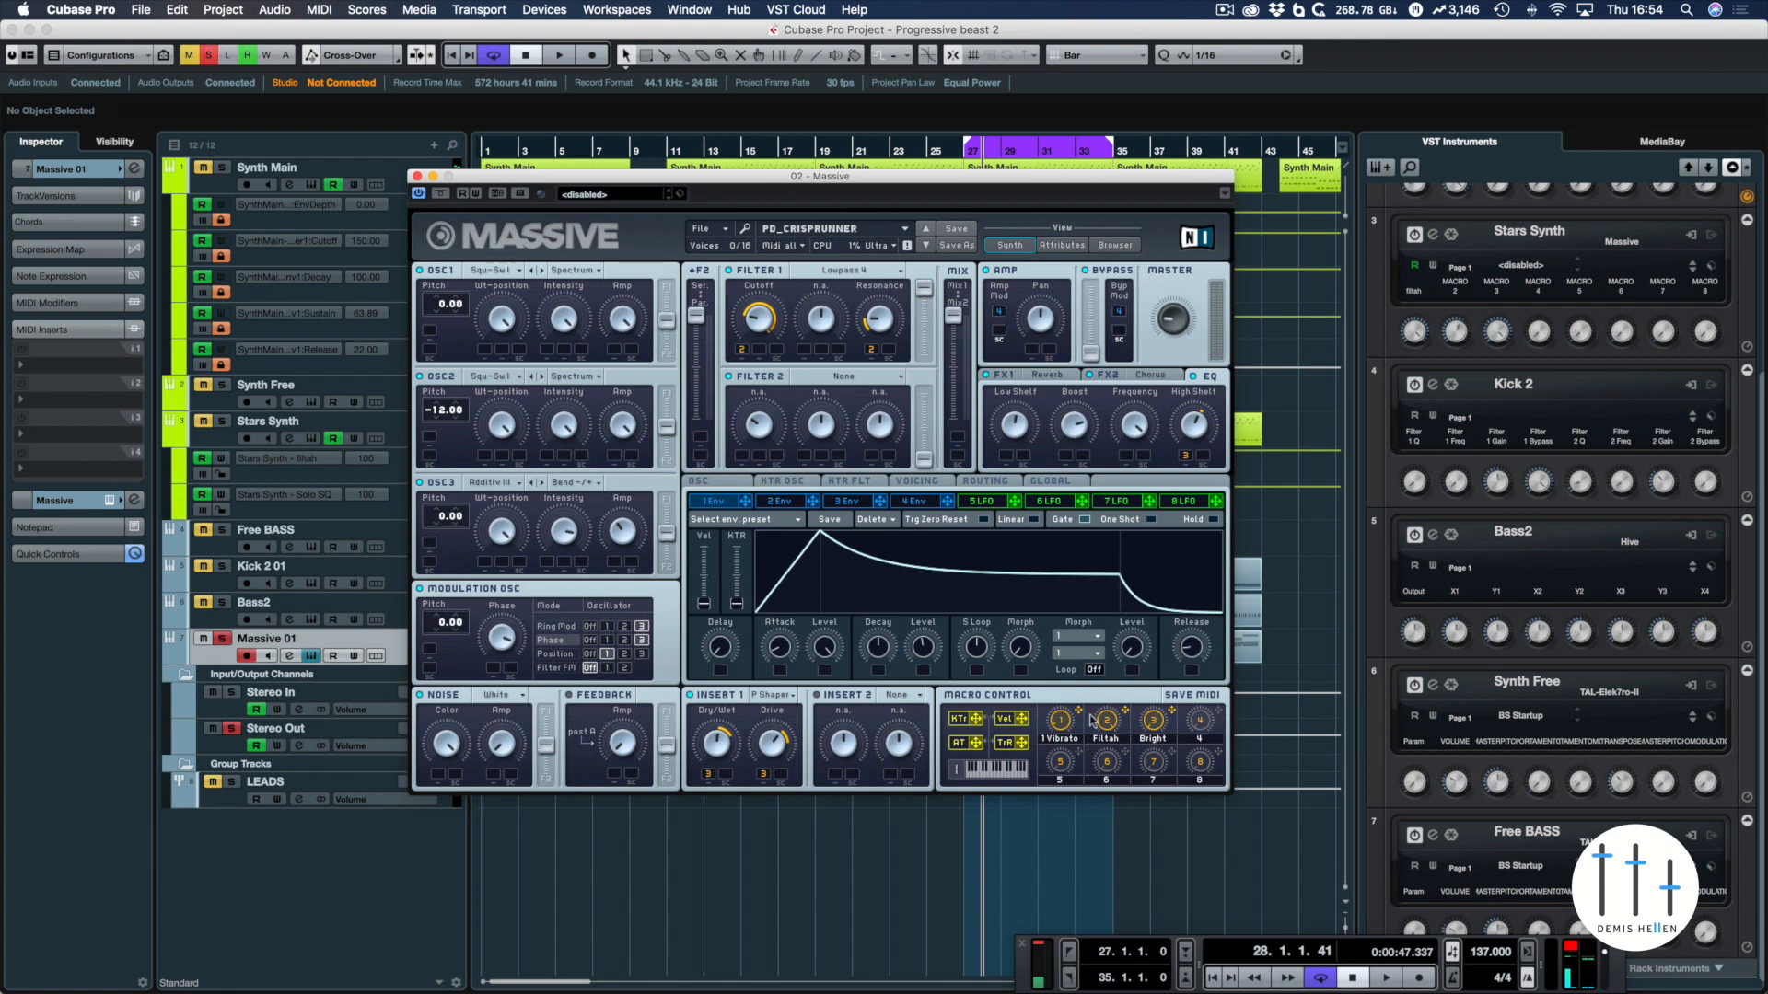
Assign macro control 4 to the Ring Mod amount of the Modulation Osc, audition it over the loop, and return to the Phase mode
{"action": "left_click", "coordinate": [556, 628]}
{"action": "left_click_drag", "start_coordinate": [1218, 714], "coordinate": [497, 670]}
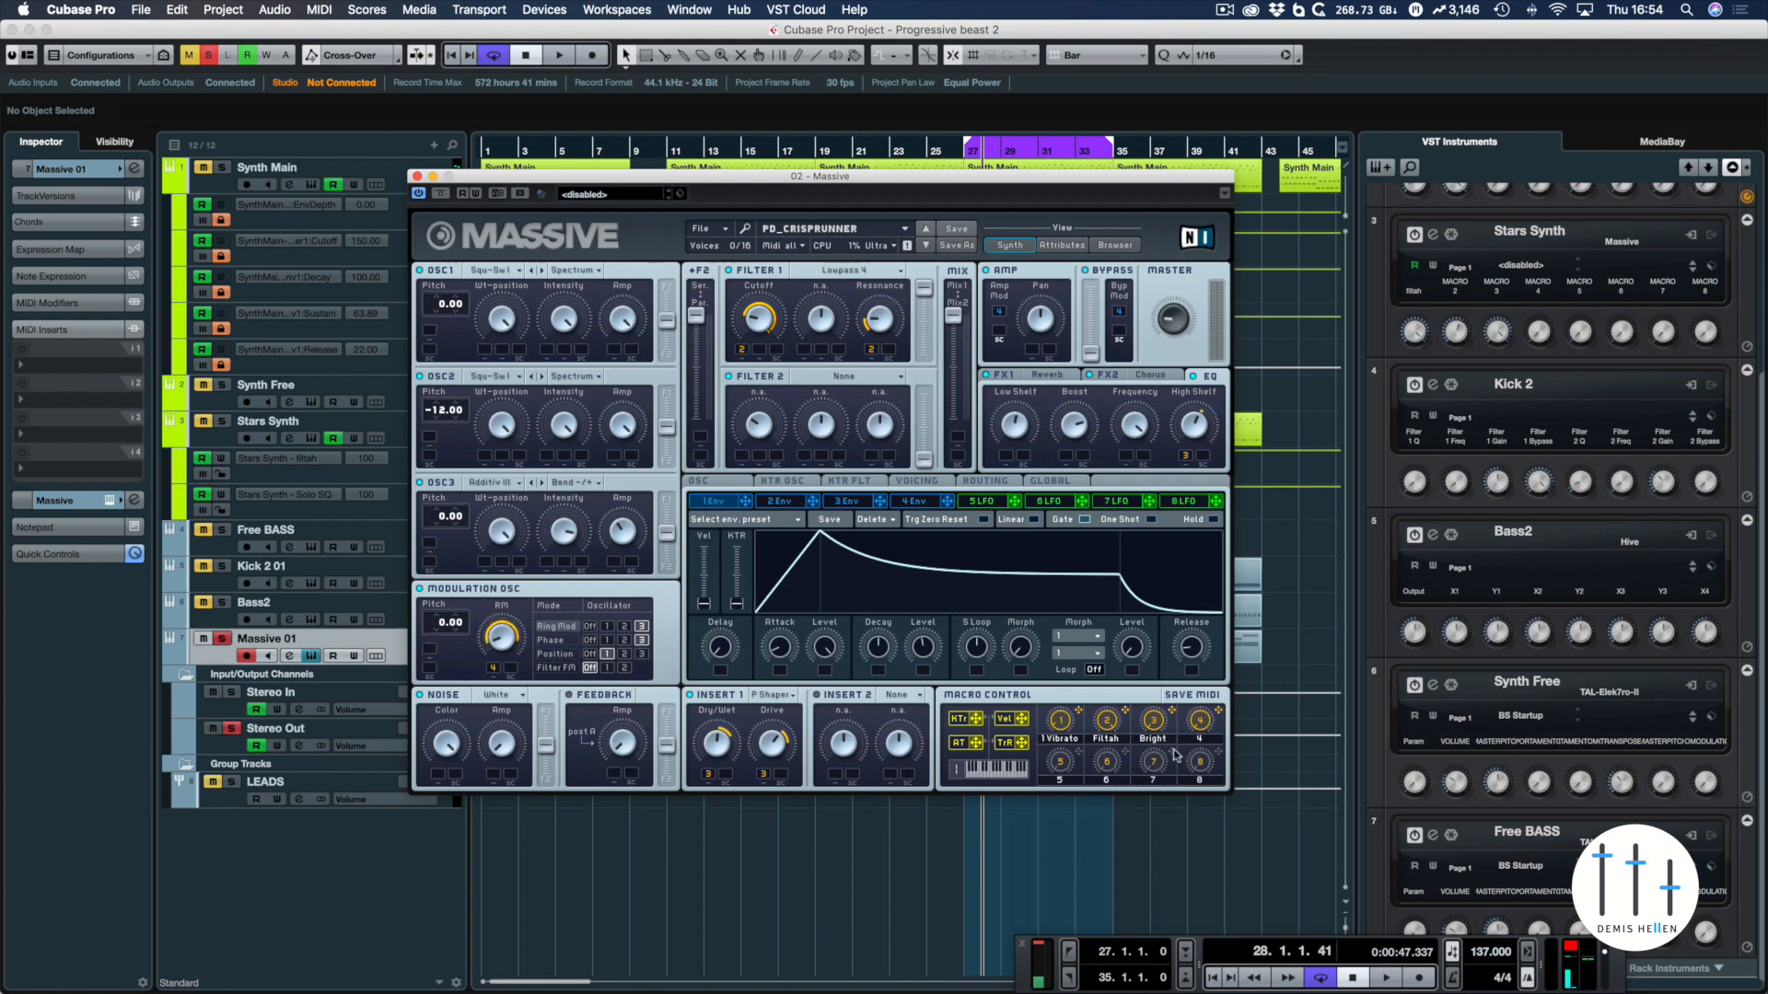
{"action": "key", "text": "space"}
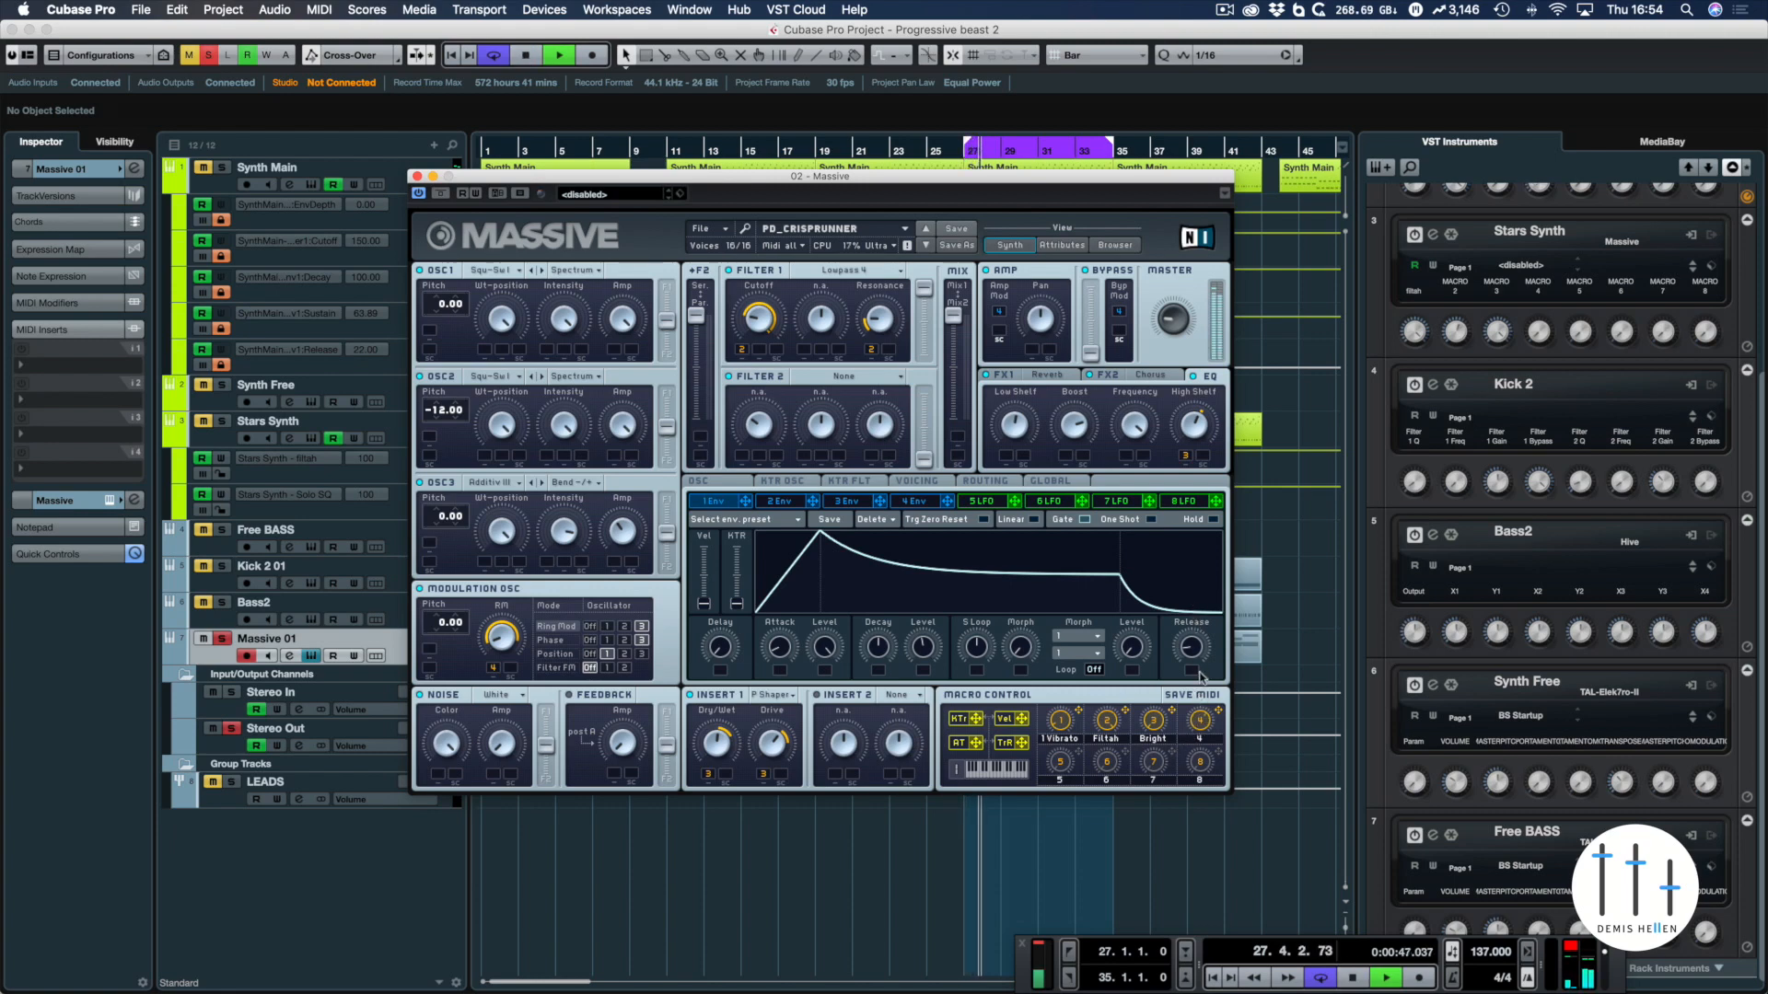
{"action": "key", "text": "space"}
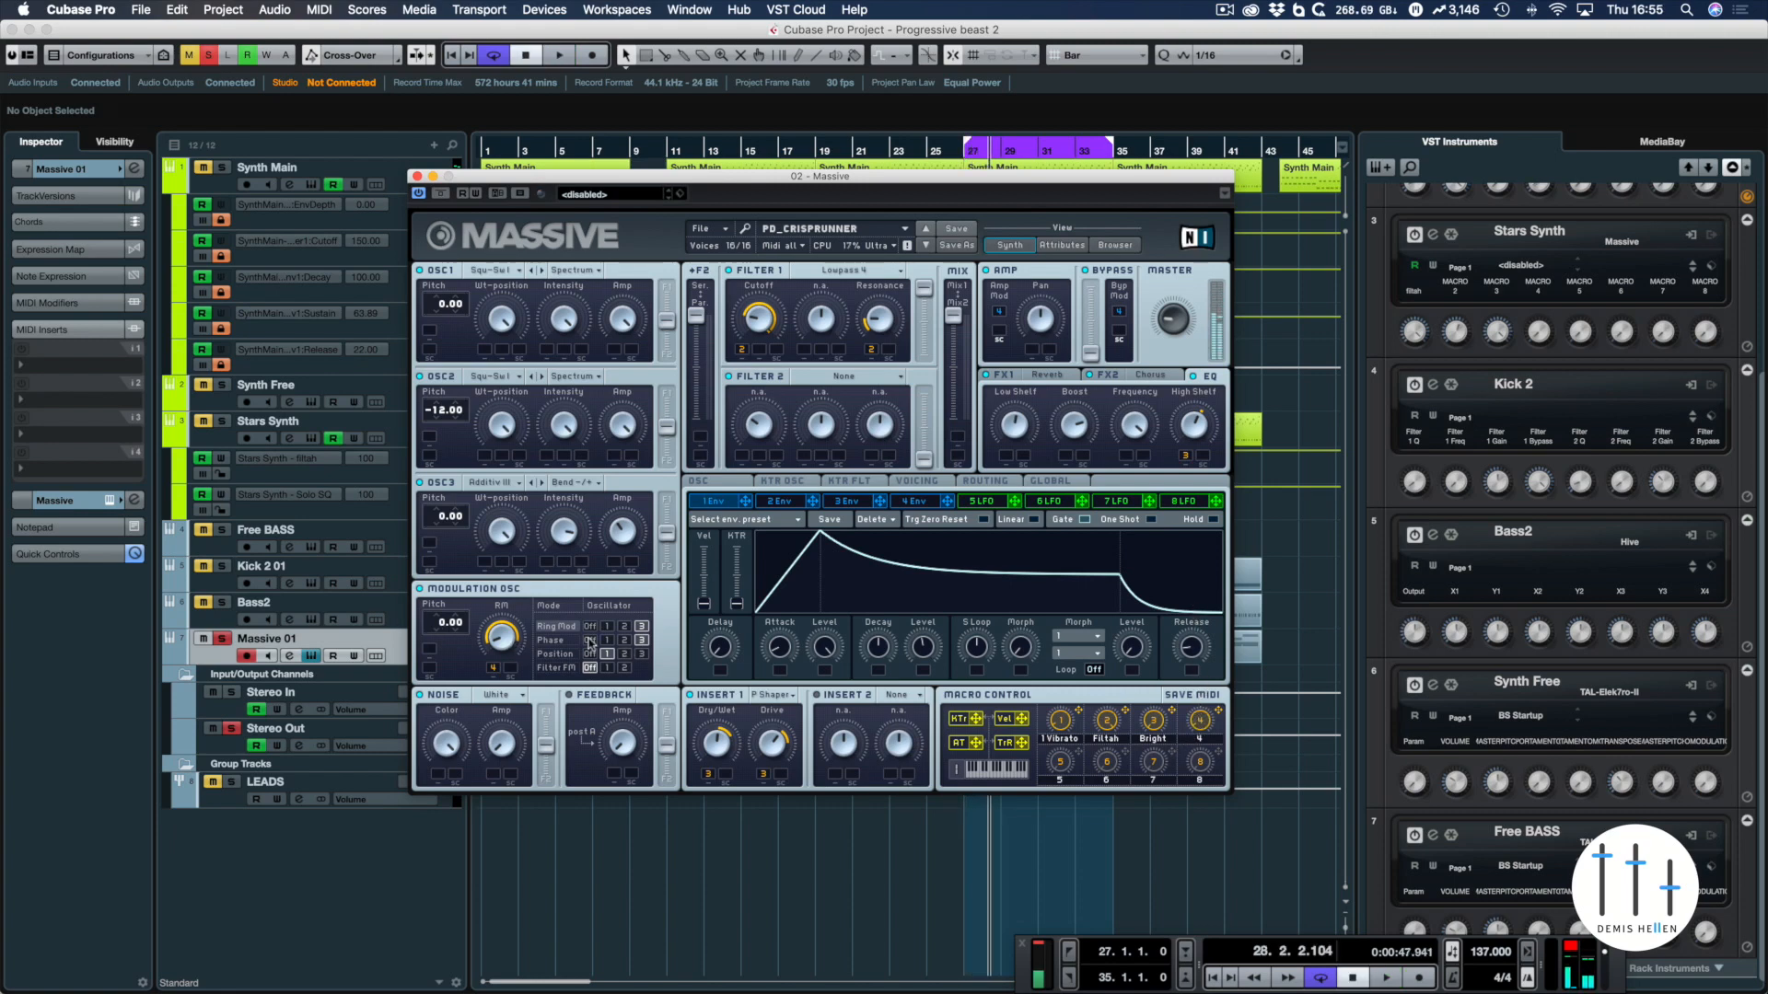
{"action": "left_click", "coordinate": [552, 640]}
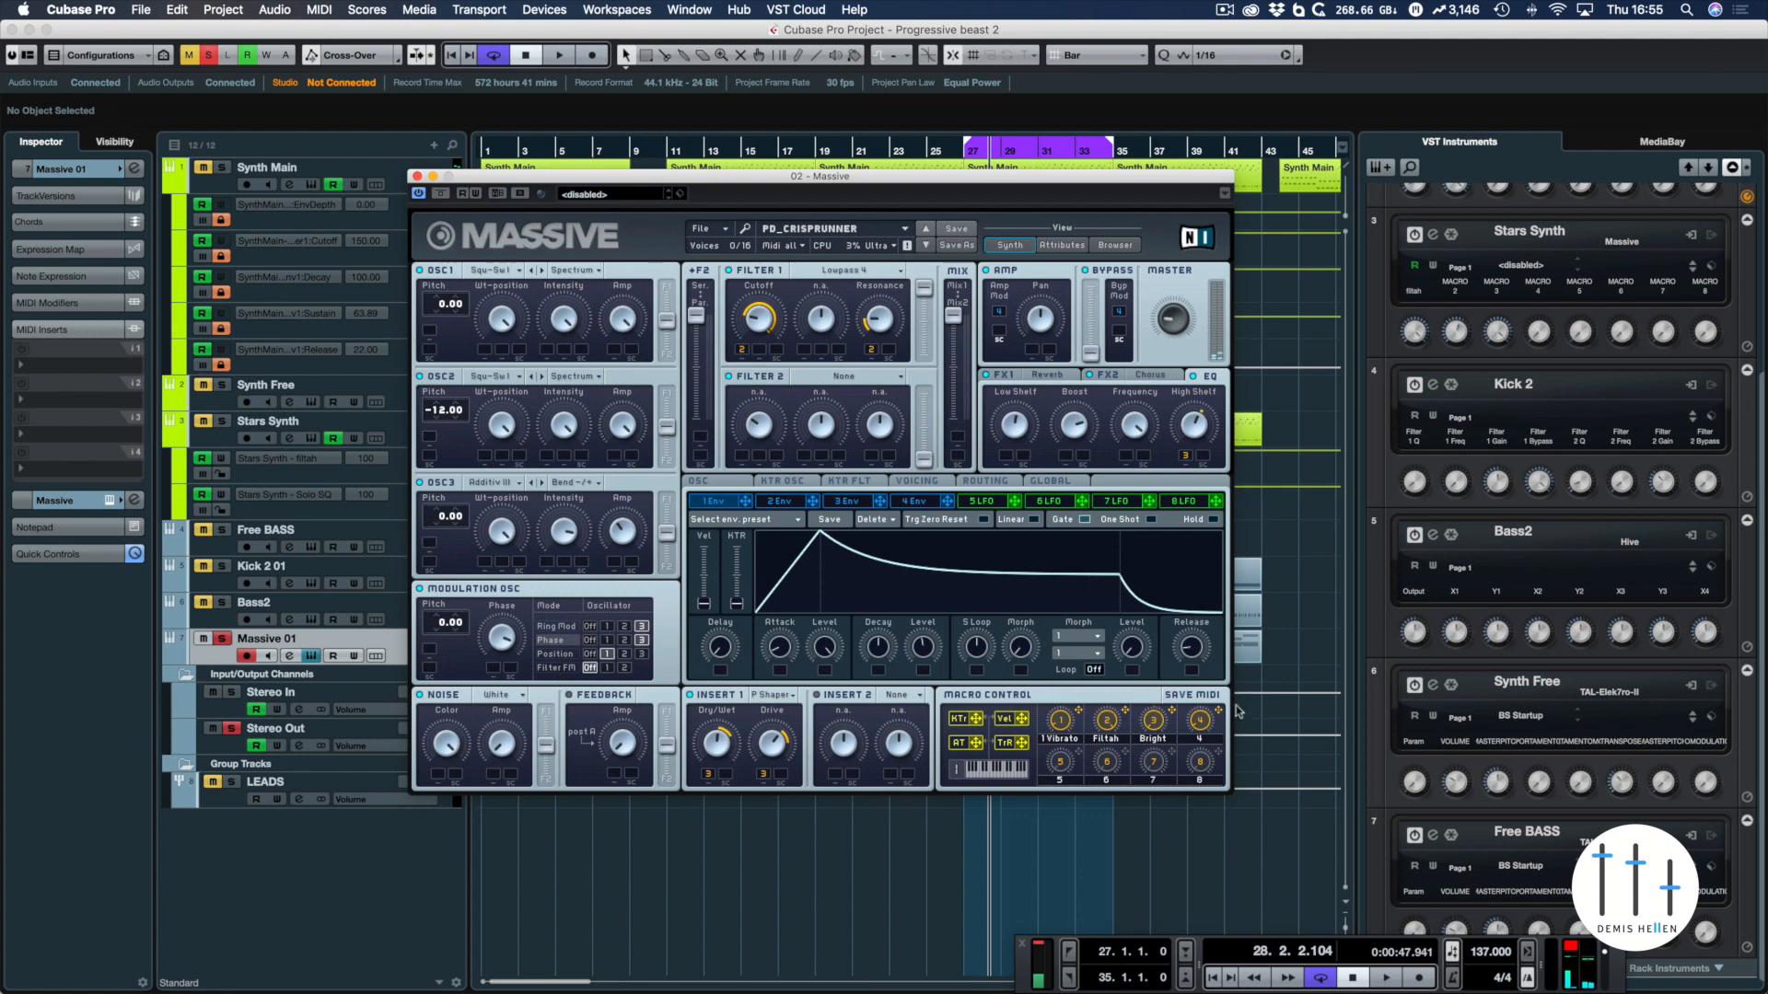
Assign macro control 4 to the Phase amount of the Modulation Osc and audition the macro over the loop
{"action": "left_click_drag", "start_coordinate": [493, 667], "coordinate": [493, 726]}
{"action": "key", "text": "space"}
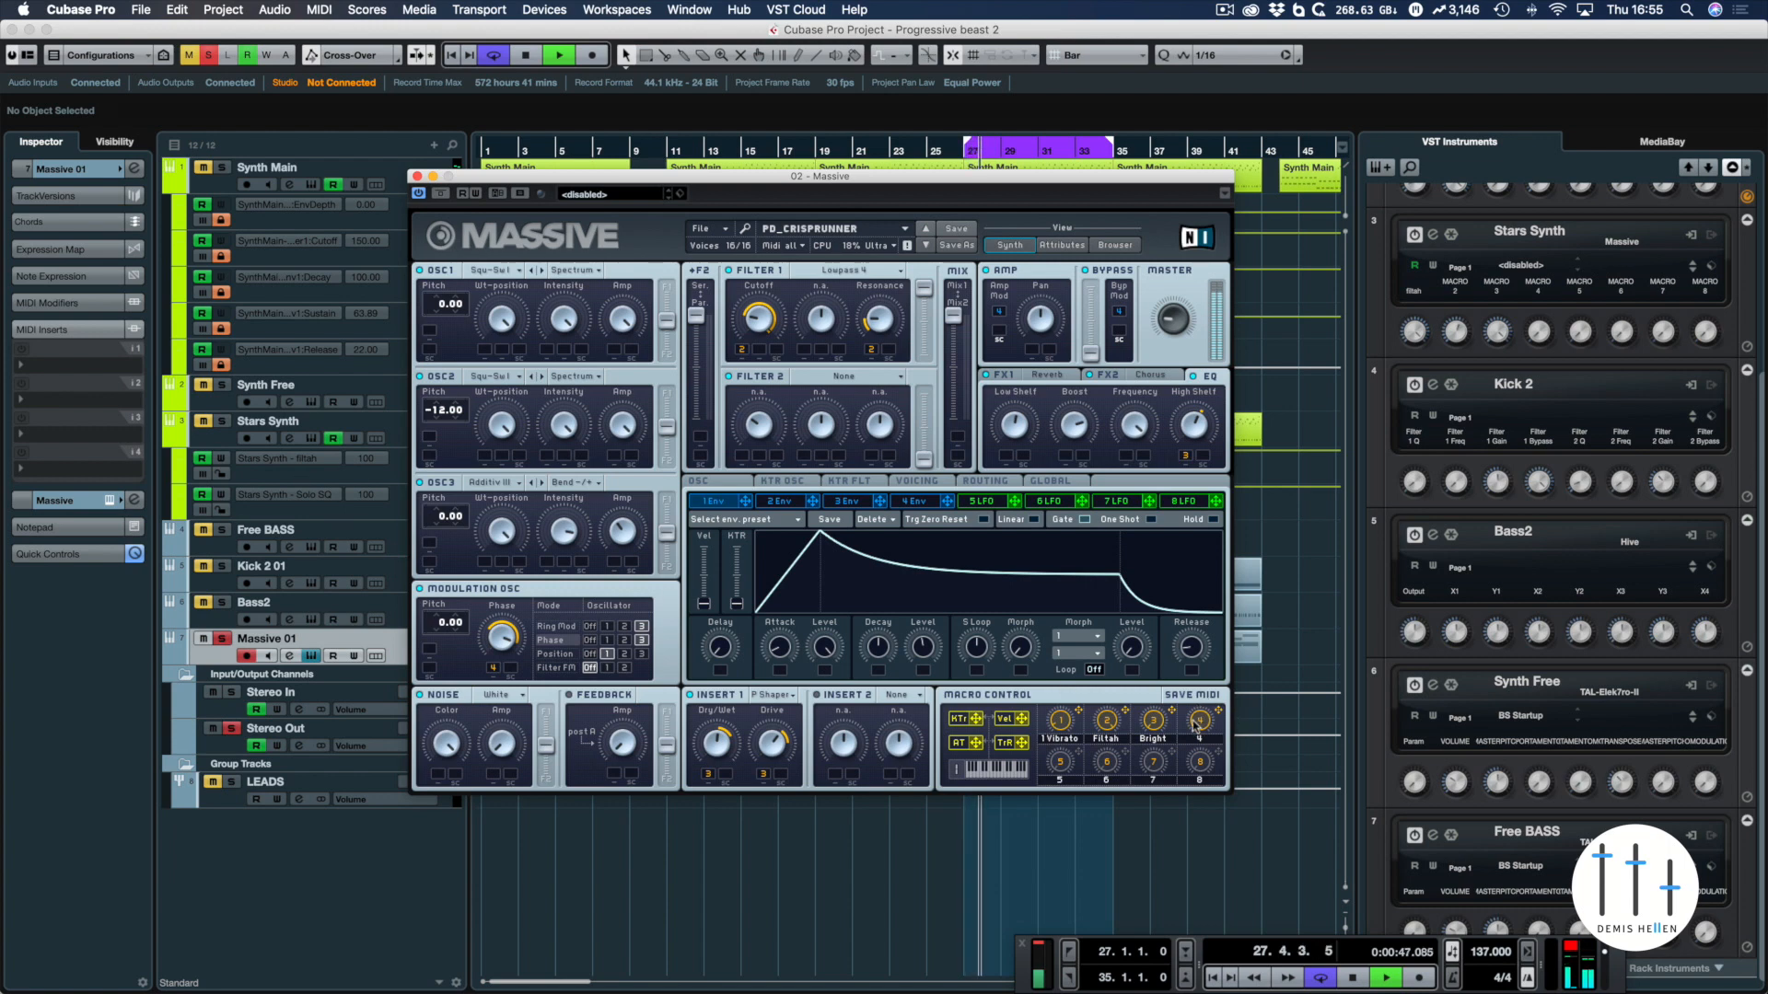
{"action": "key", "text": "space"}
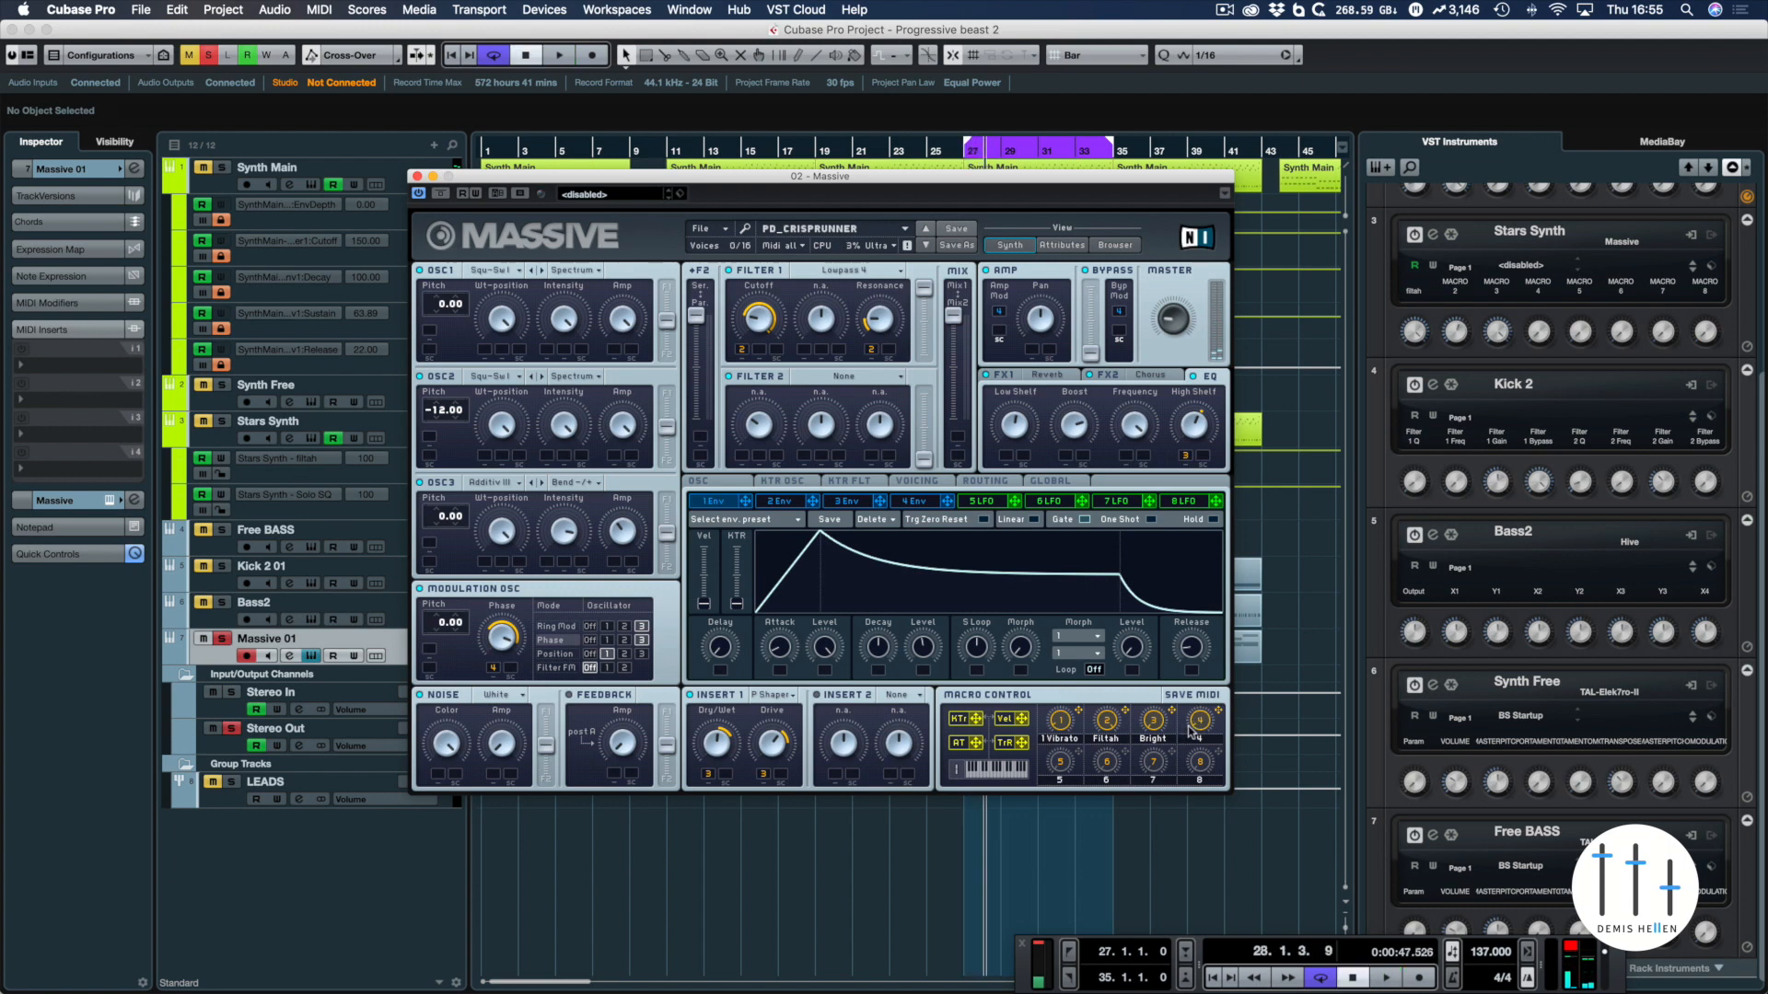
{"action": "key", "text": "space"}
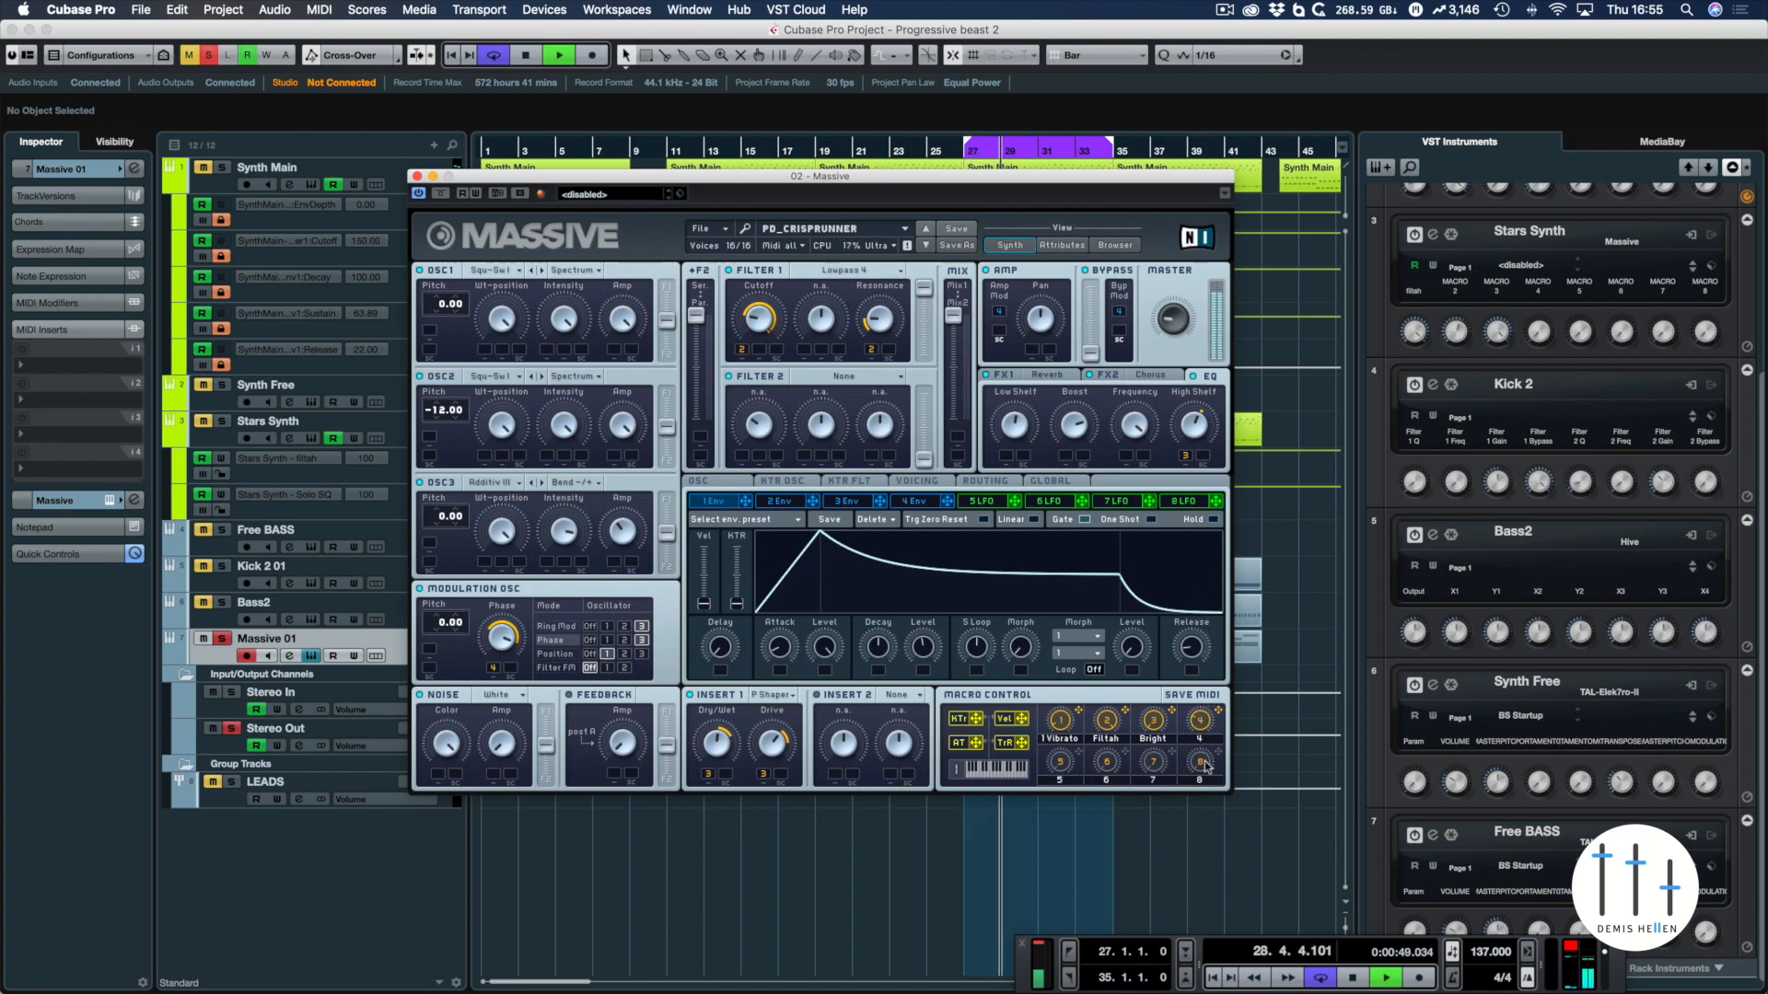
{"action": "key", "text": "space"}
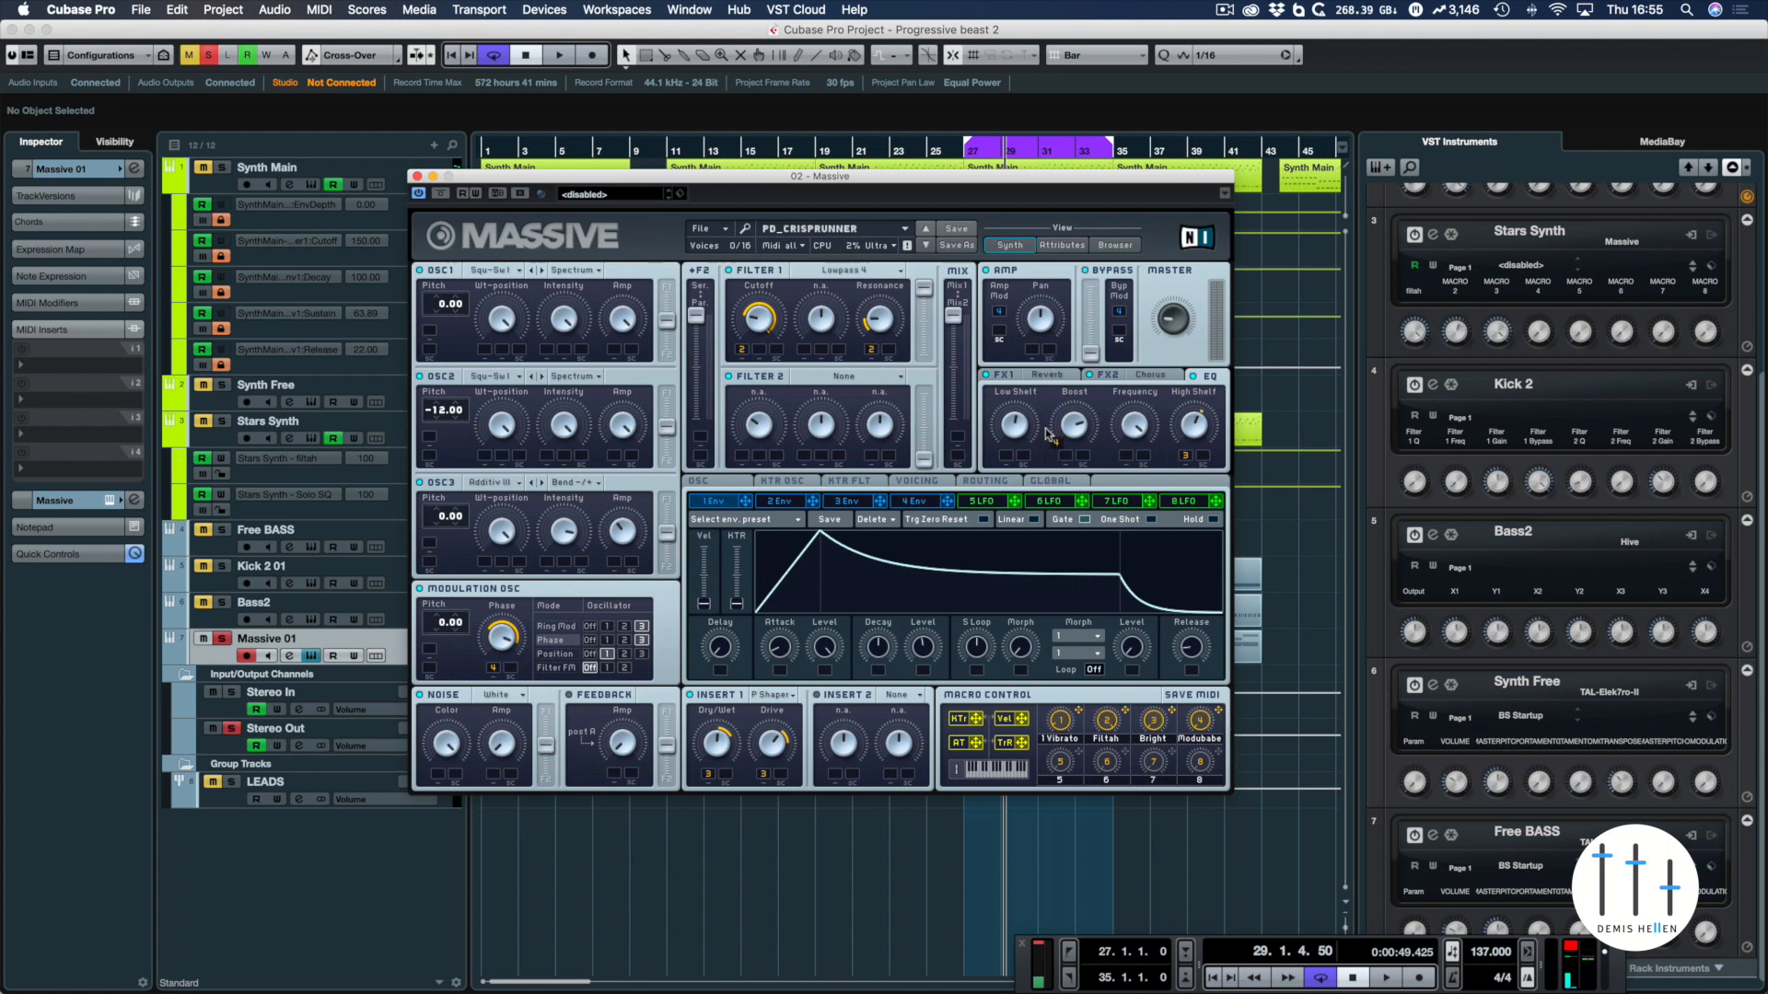
Assign macro control 4 to the Size of the FX1 Reverb as well and audition the macro over the loop
{"action": "left_click", "coordinate": [1034, 375]}
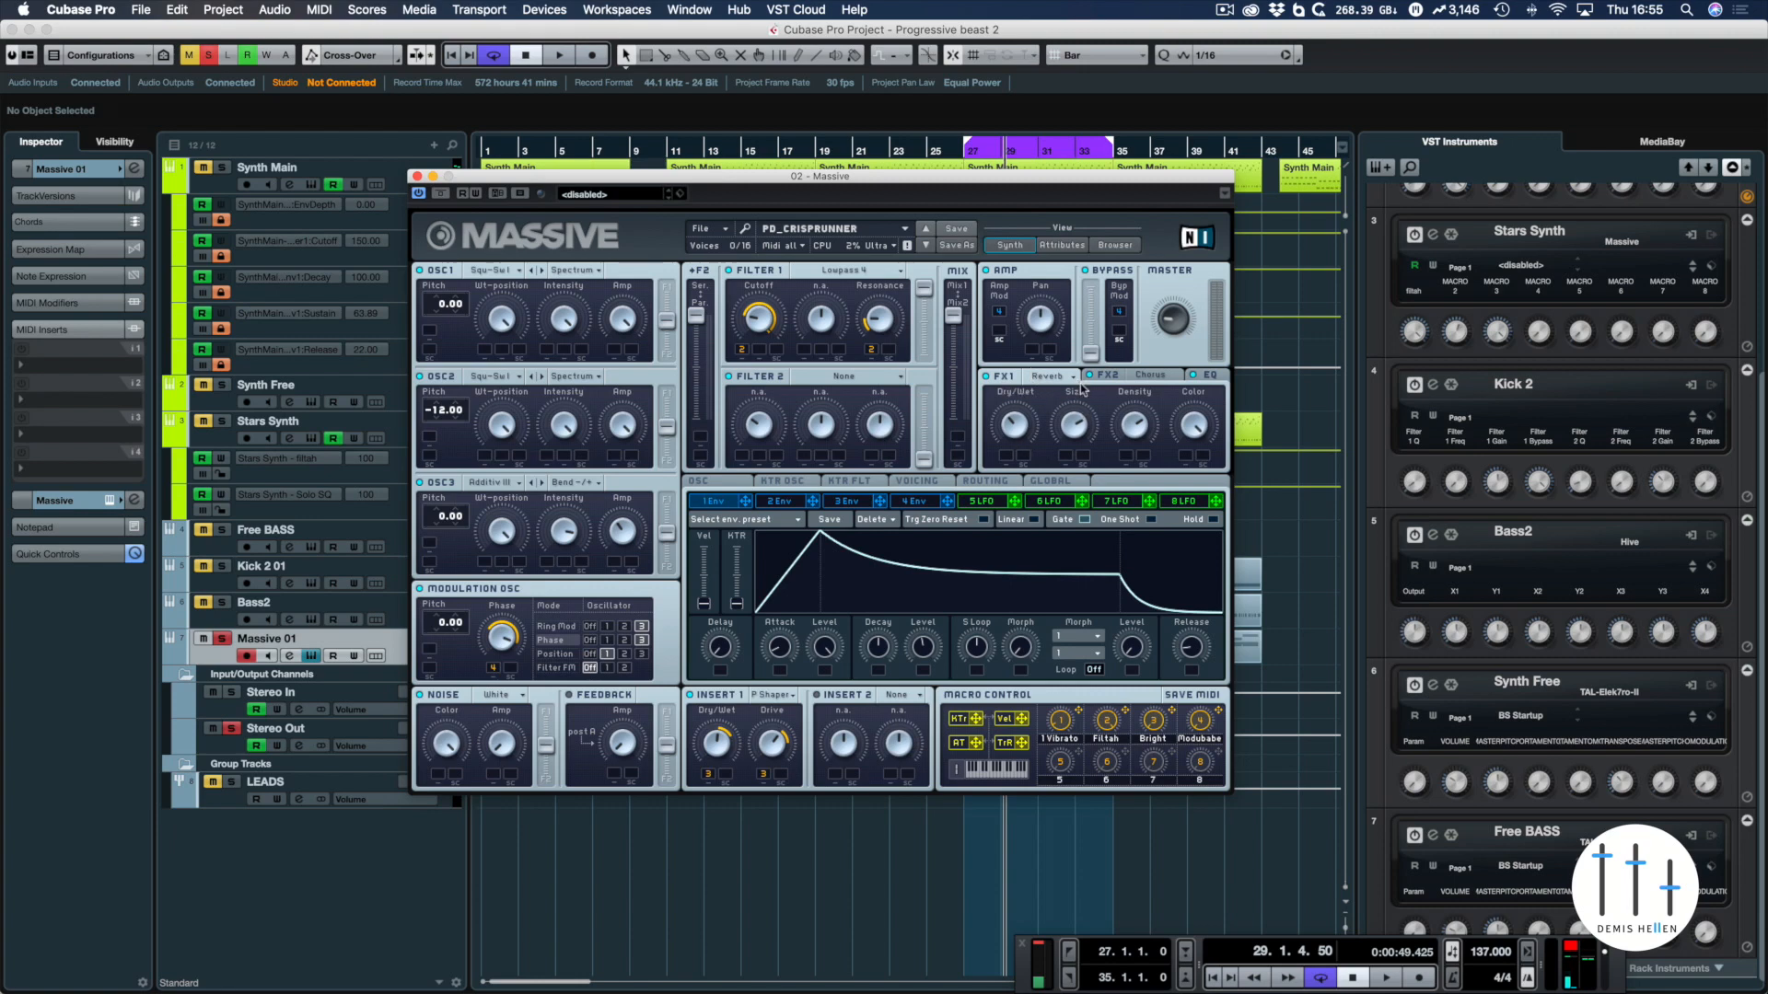
{"action": "left_click_drag", "start_coordinate": [1221, 714], "coordinate": [1071, 461]}
{"action": "key", "text": "space"}
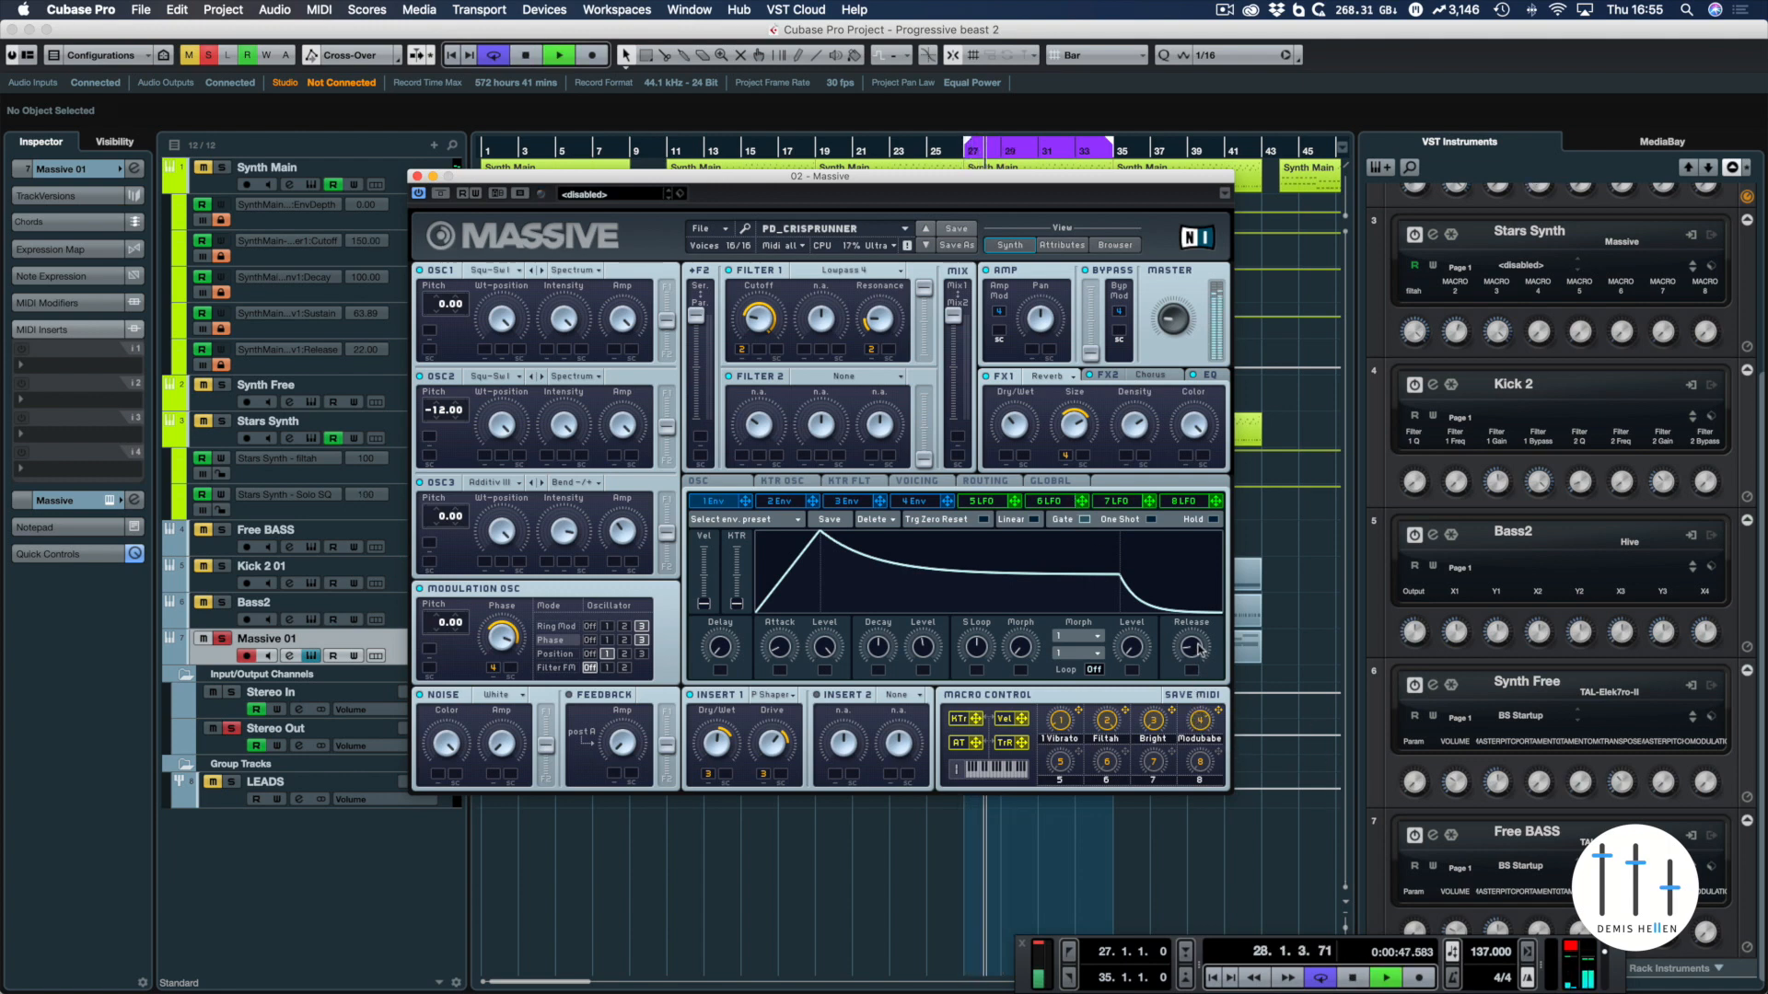
{"action": "key", "text": "space"}
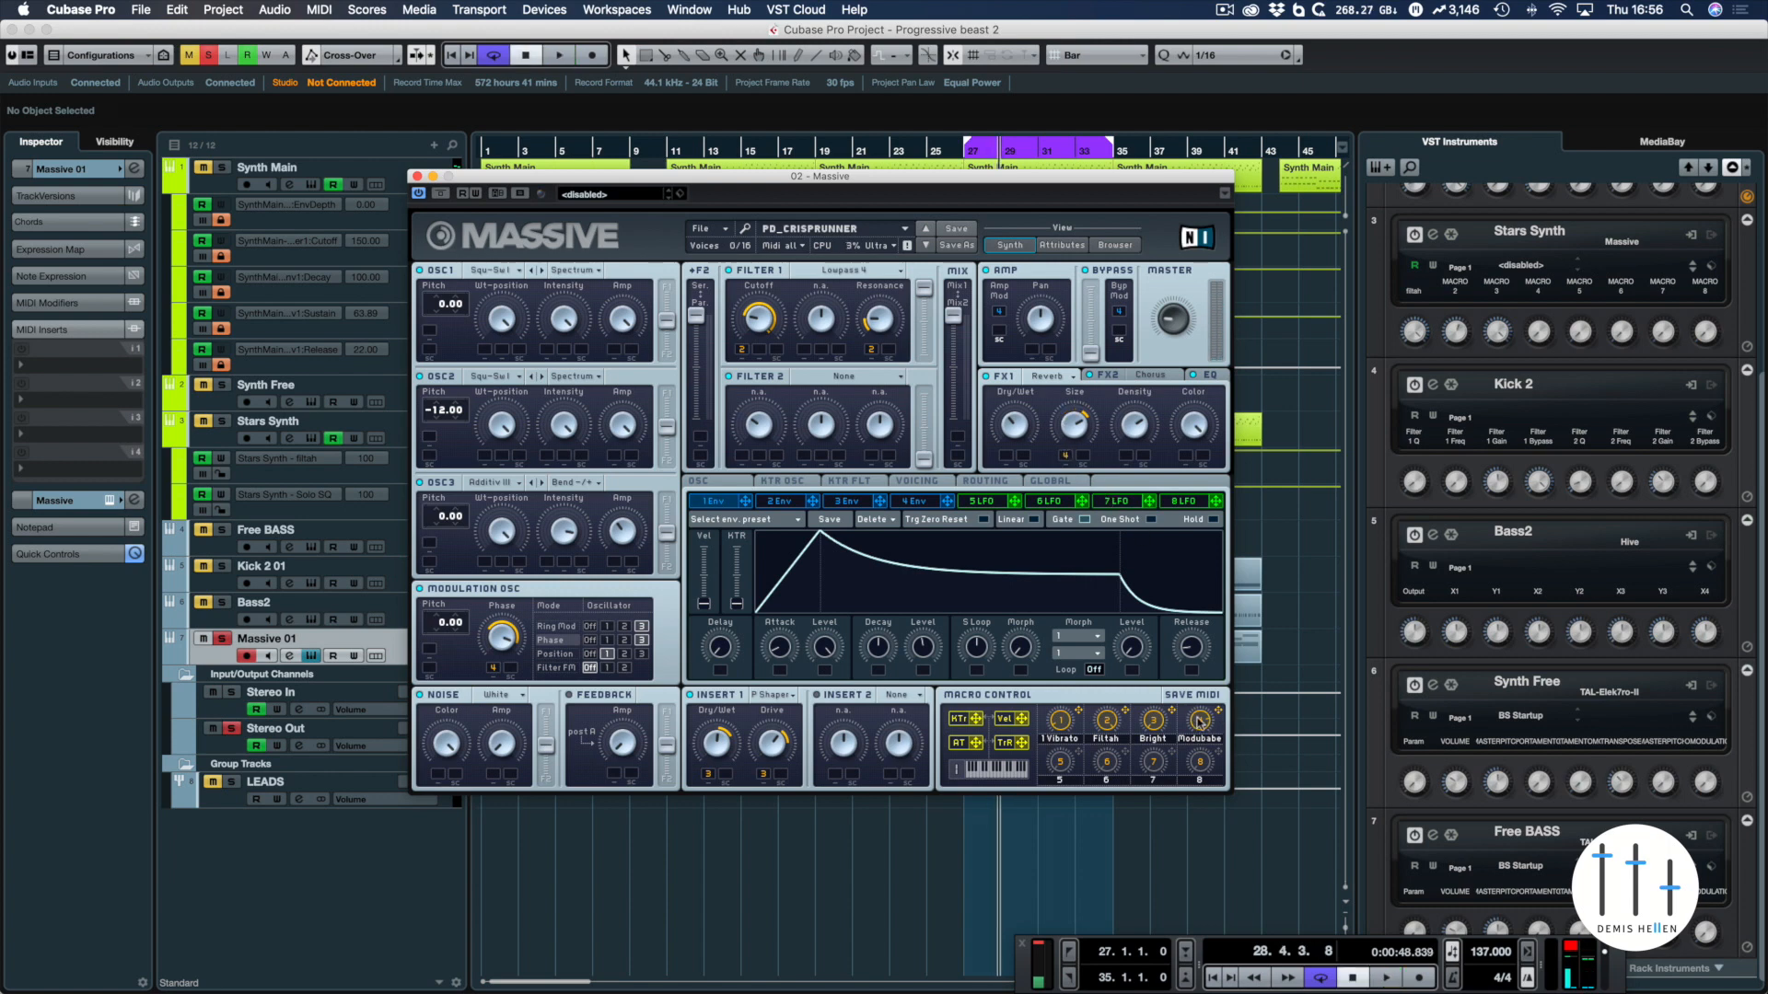
{"action": "key", "text": "space"}
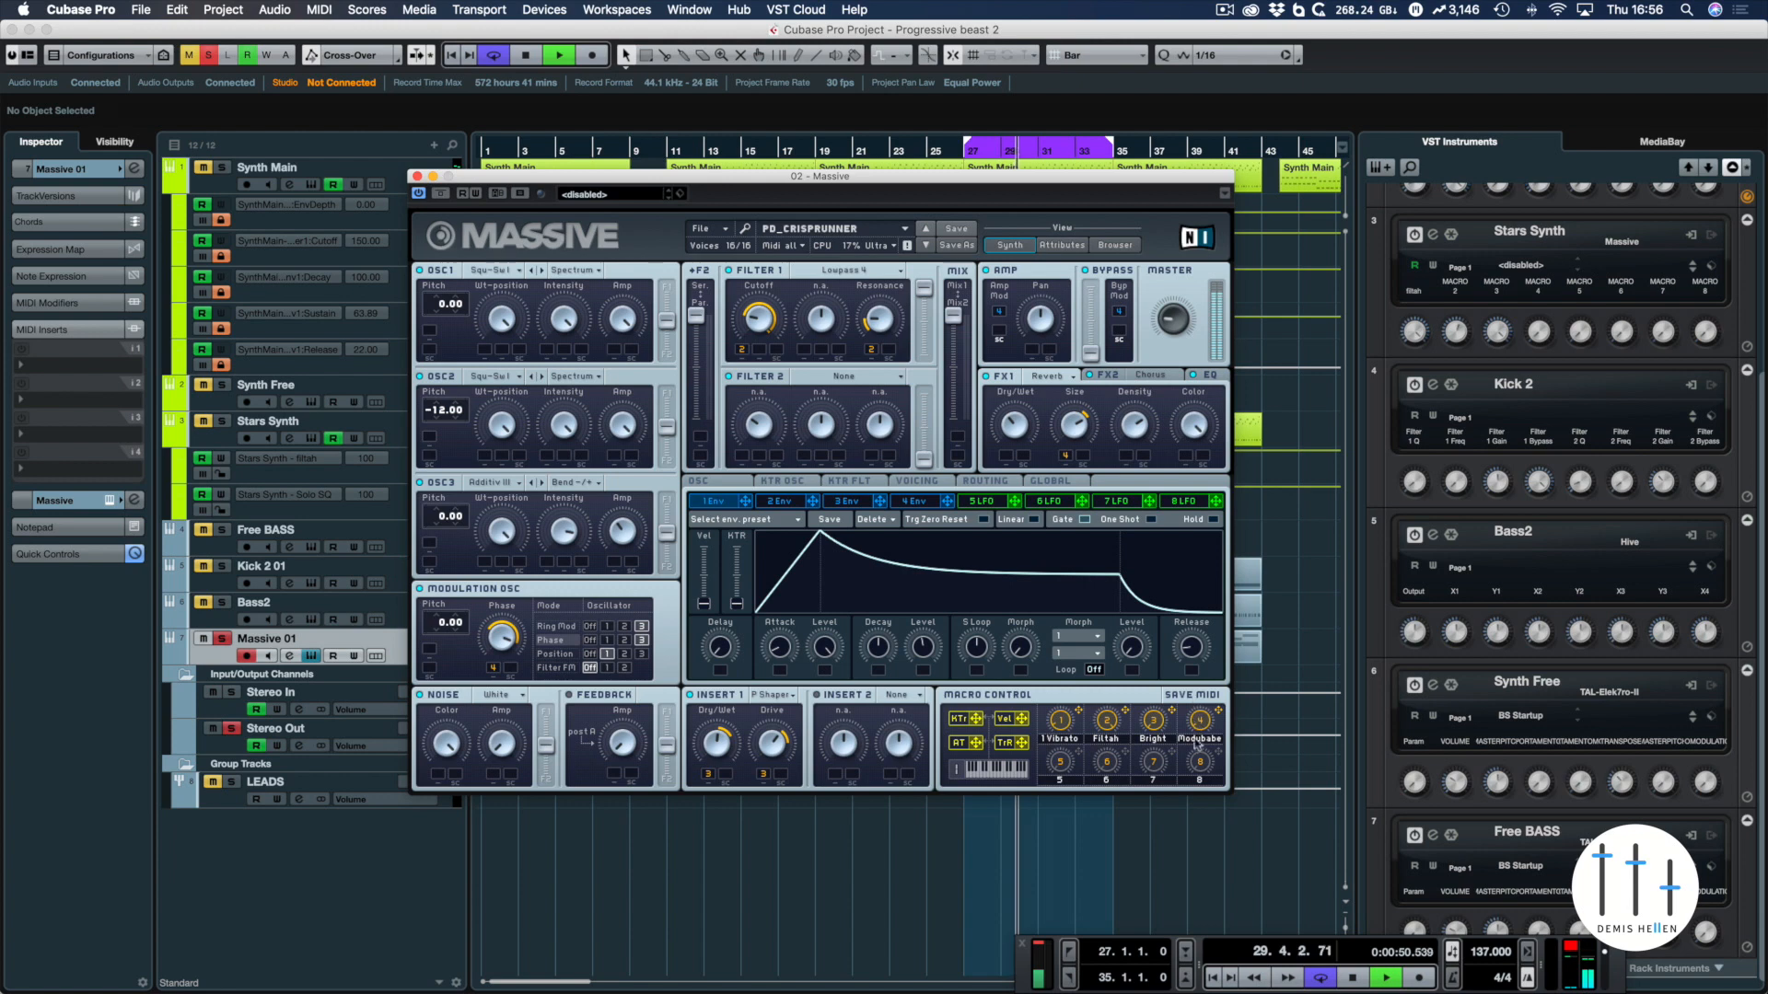
{"action": "key", "text": "space"}
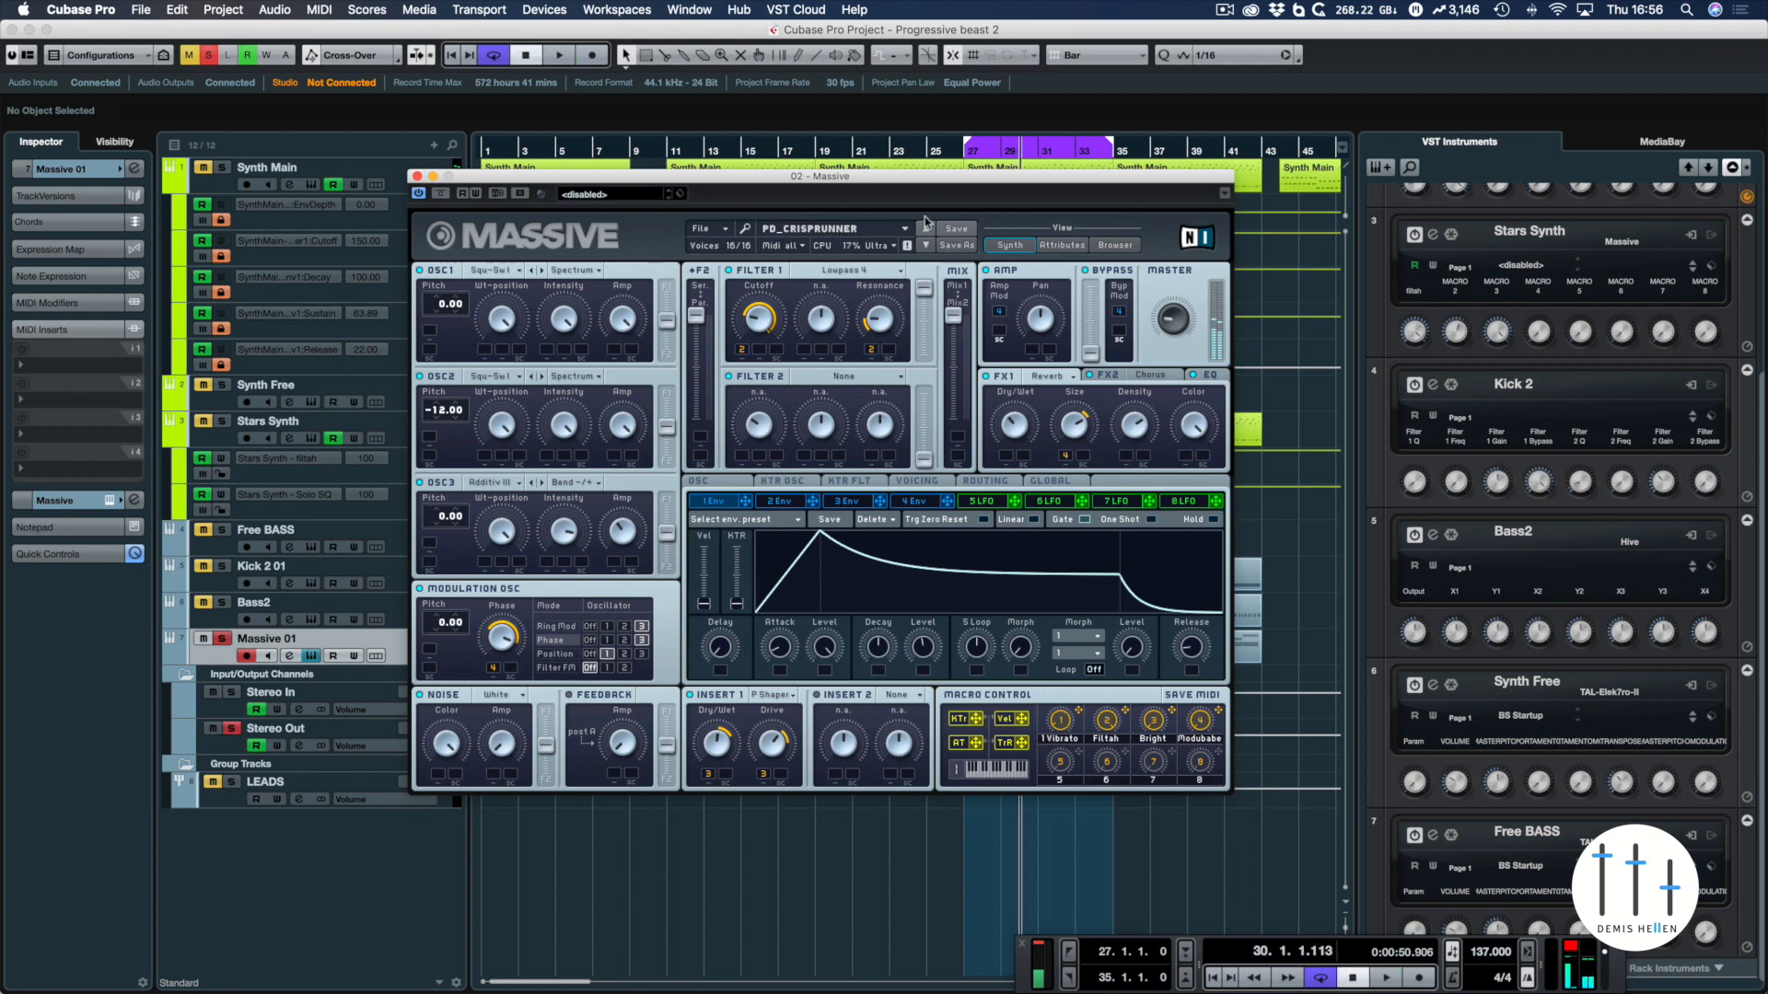